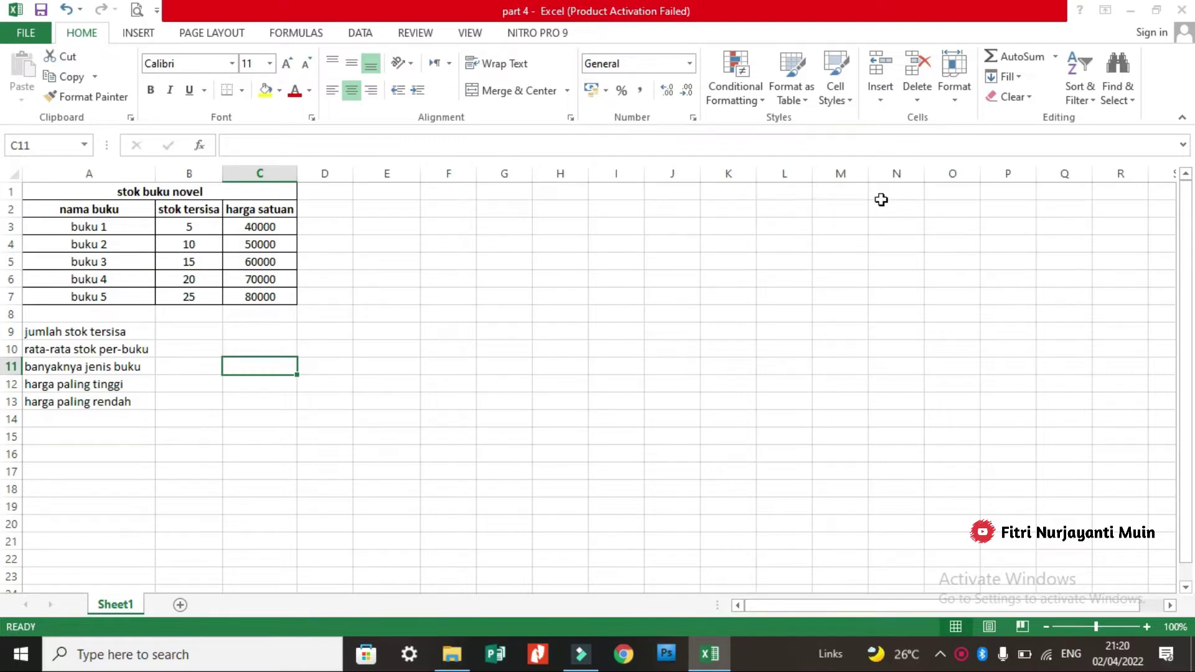
left_click(50, 192)
left_click_drag(60, 195, 255, 305)
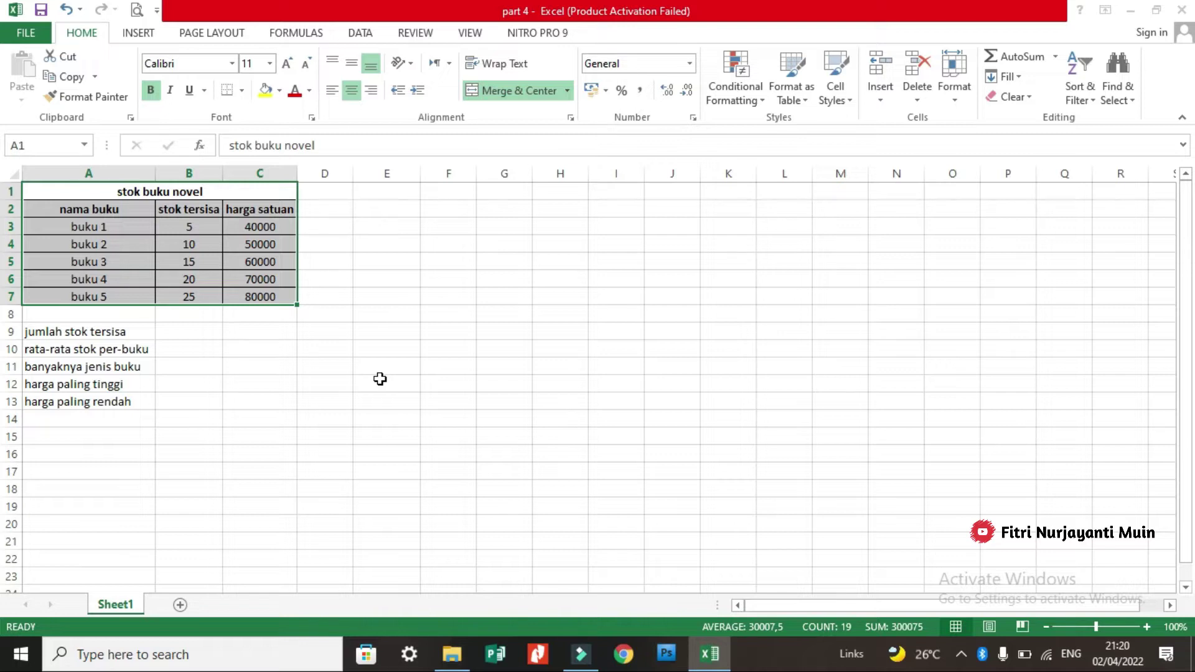
left_click(393, 416)
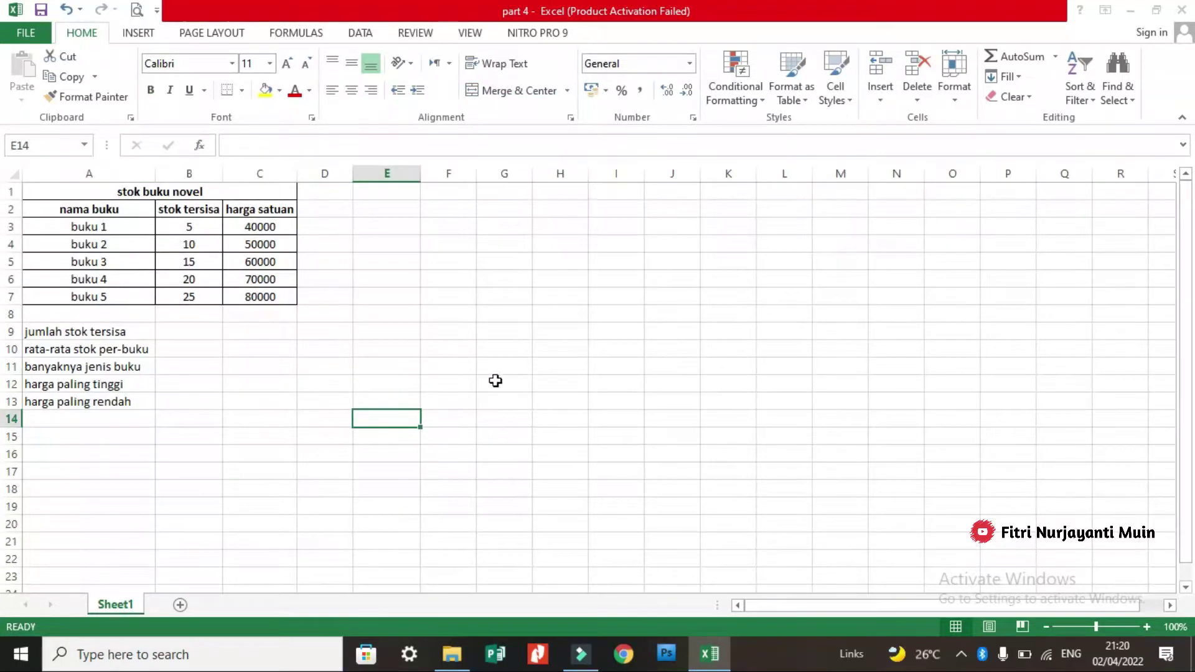
left_click(403, 229)
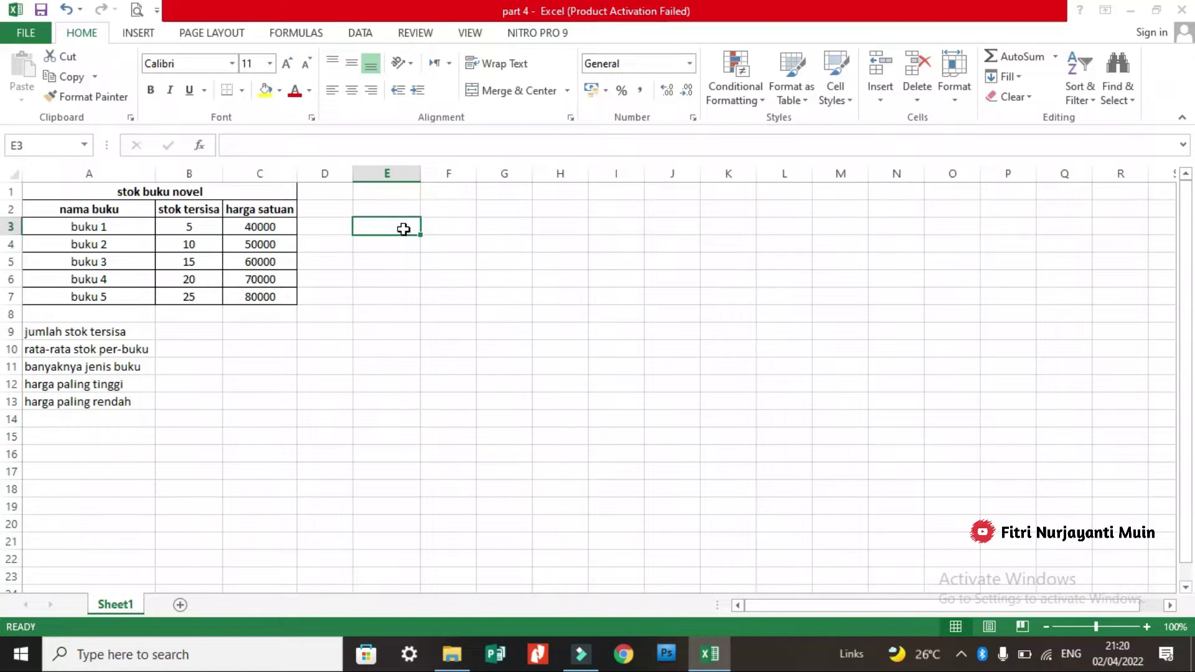
type("=")
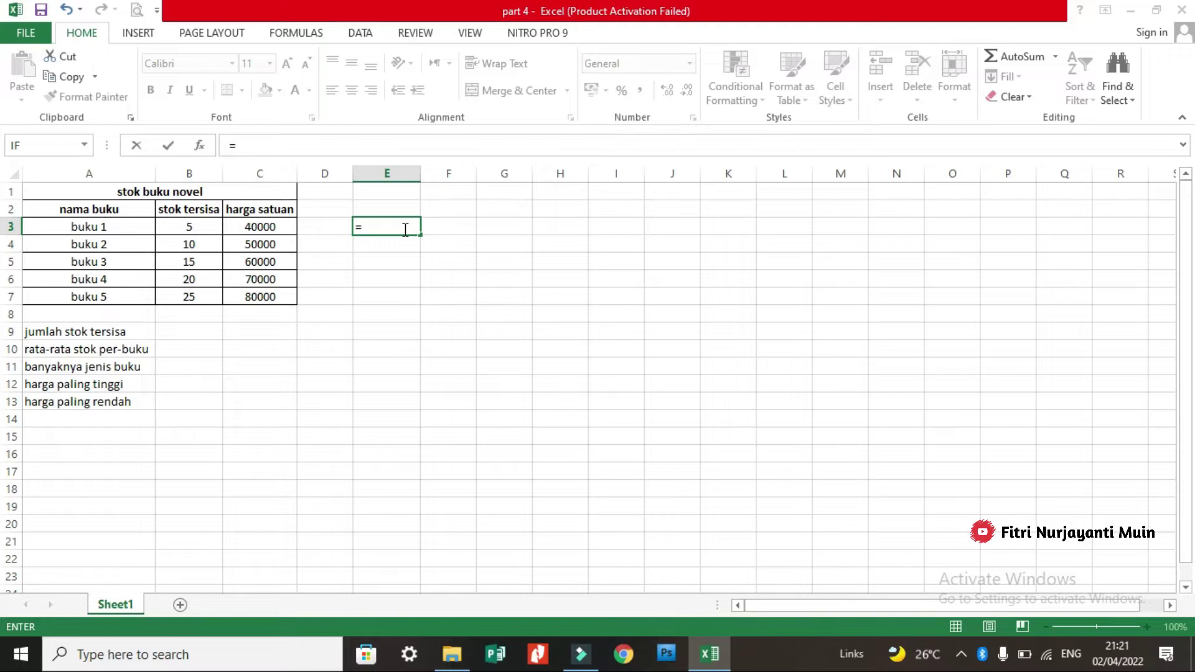
type("sum")
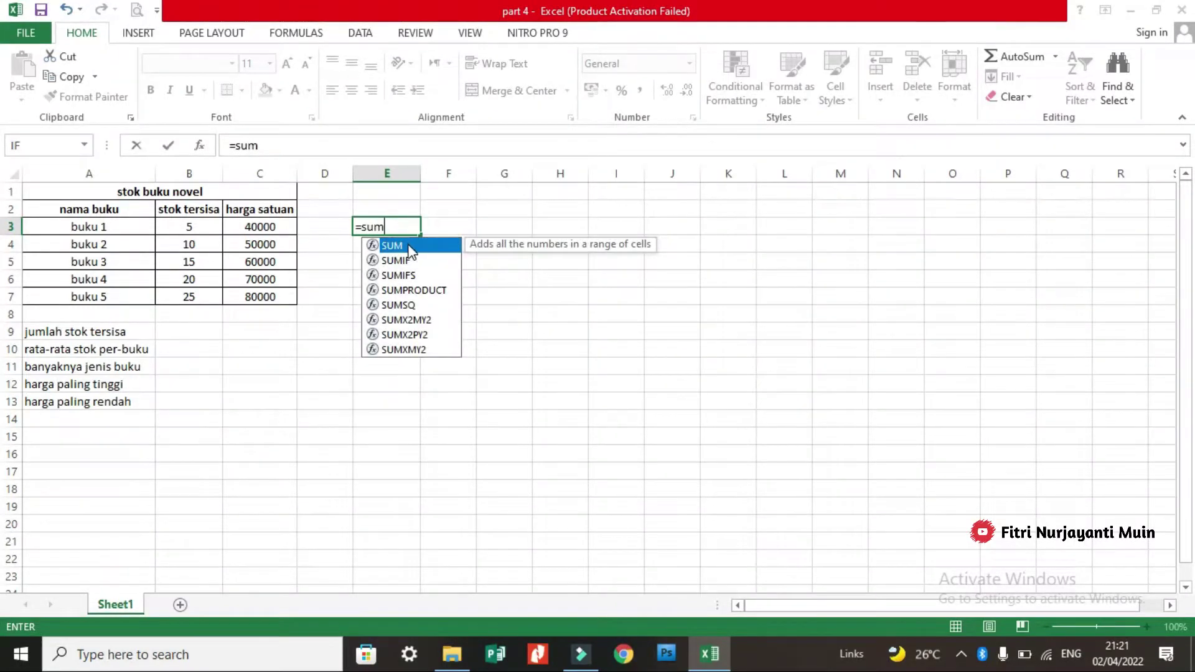
double_click(410, 250)
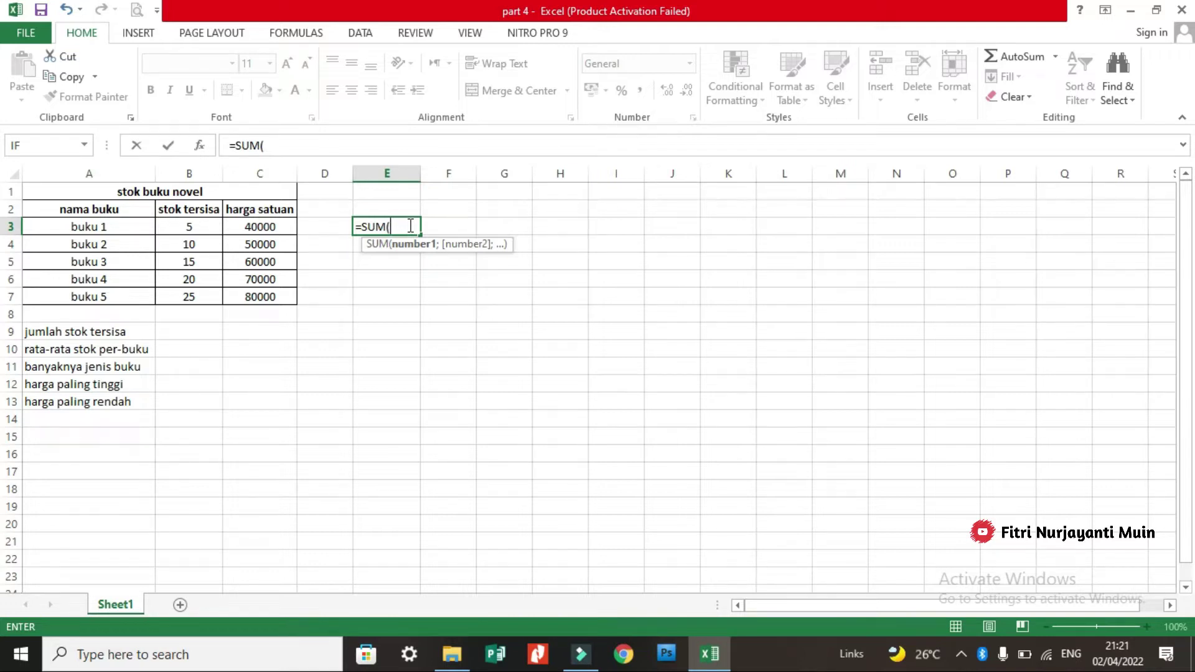
left_click(275, 223)
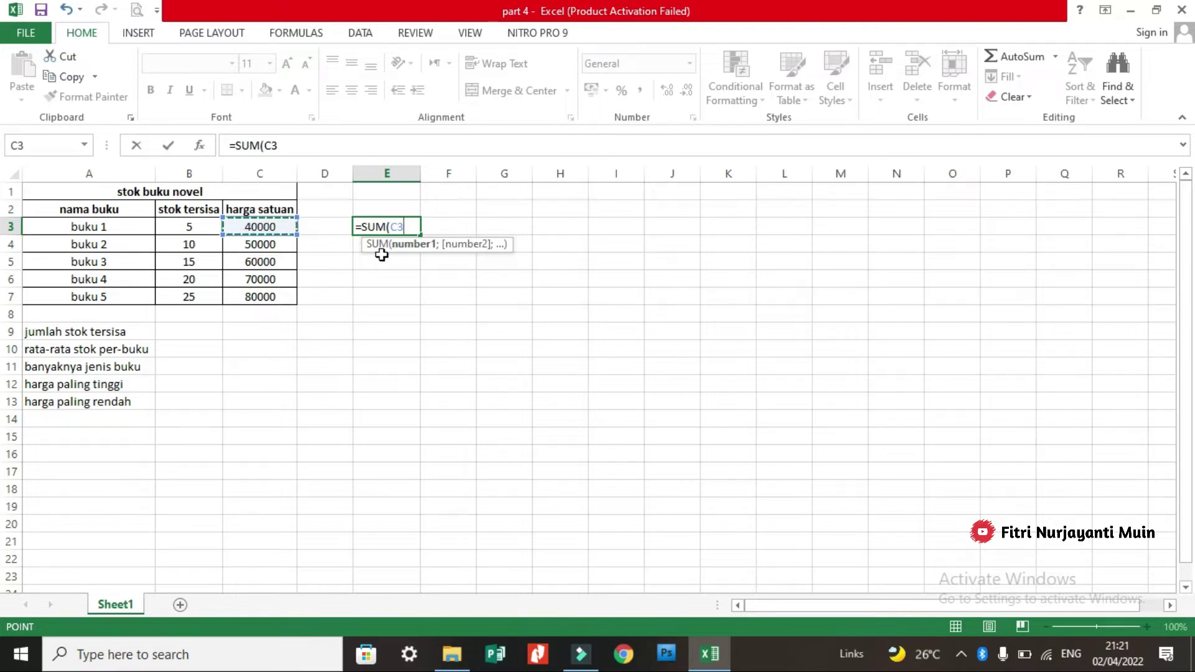
left_click(347, 147)
key("BackSpace")
key("BackSpace")
key("BackSpace")
key("BackSpace")
key("BackSpace")
key("BackSpace")
key("BackSpace")
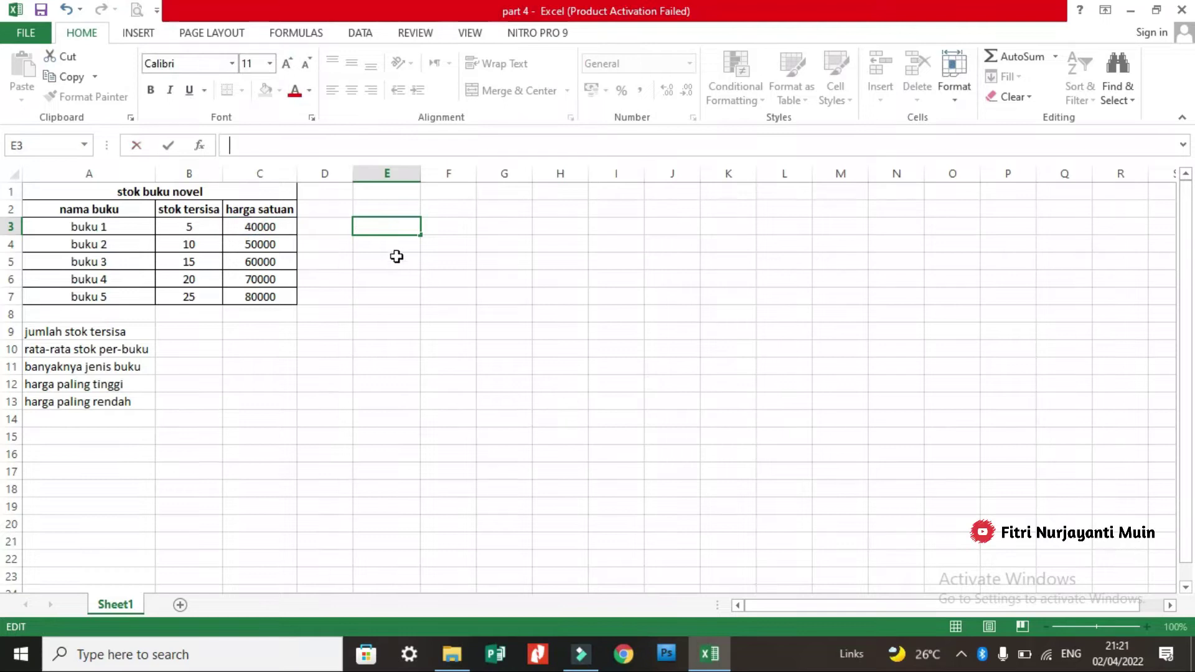
key("Return")
- Enter the formula =SUM(C4+C5) in cell E4 to add the unit prices of buku 2 and buku 3
type("=")
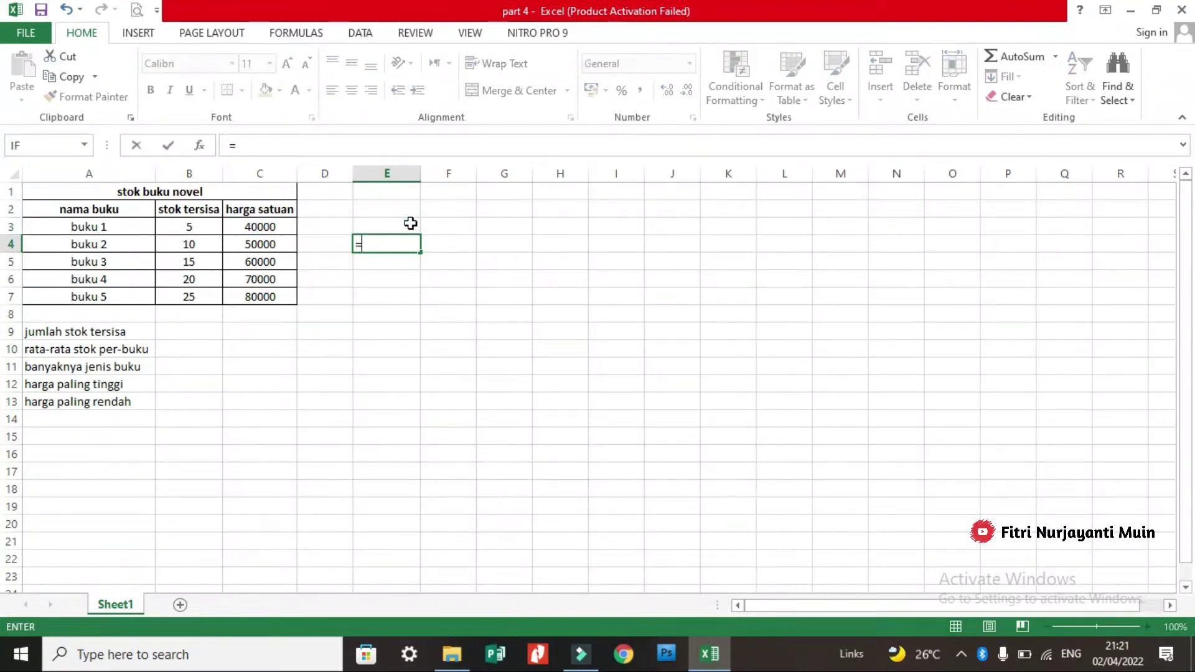
type("sum")
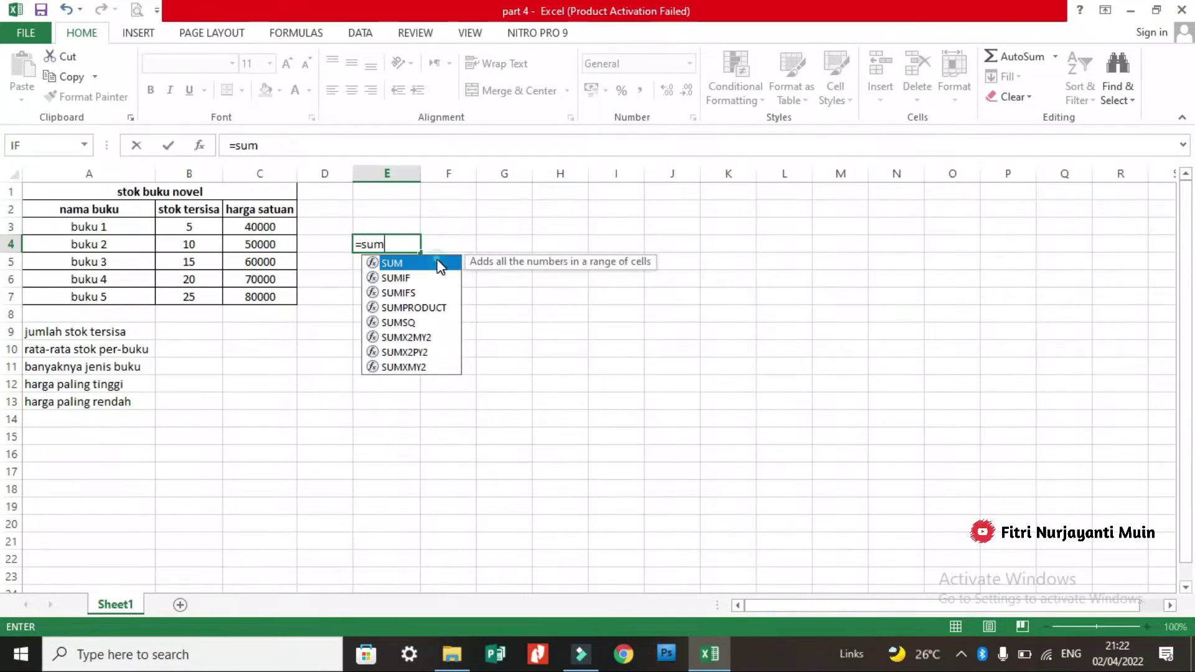
double_click(401, 263)
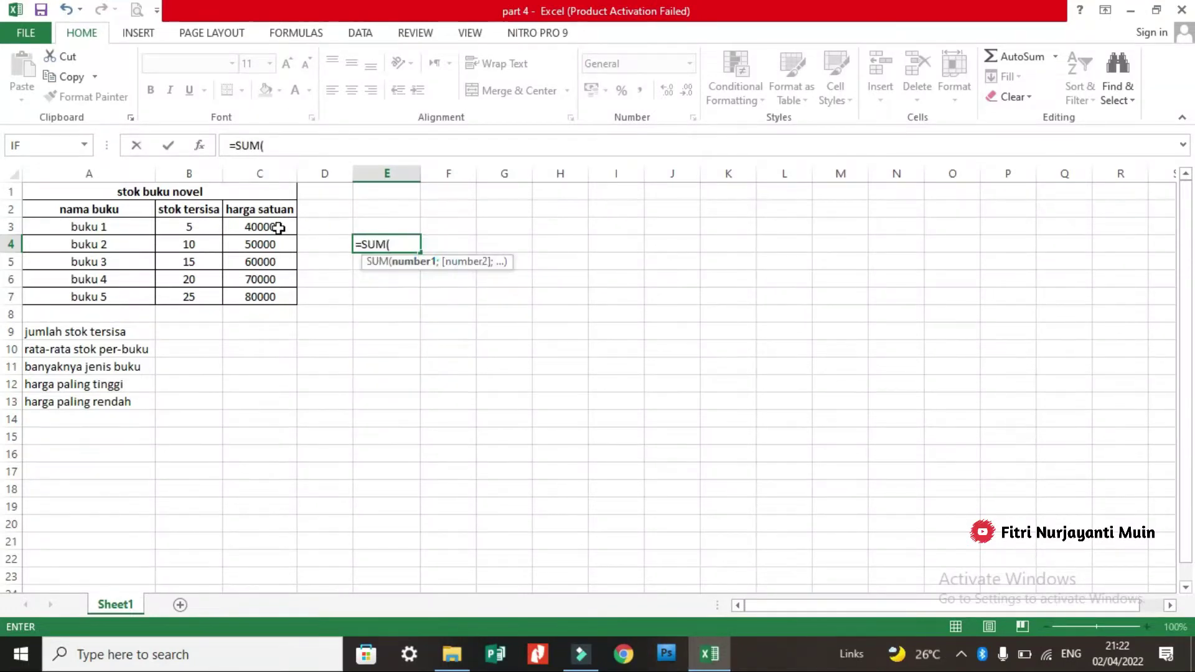
left_click(277, 245)
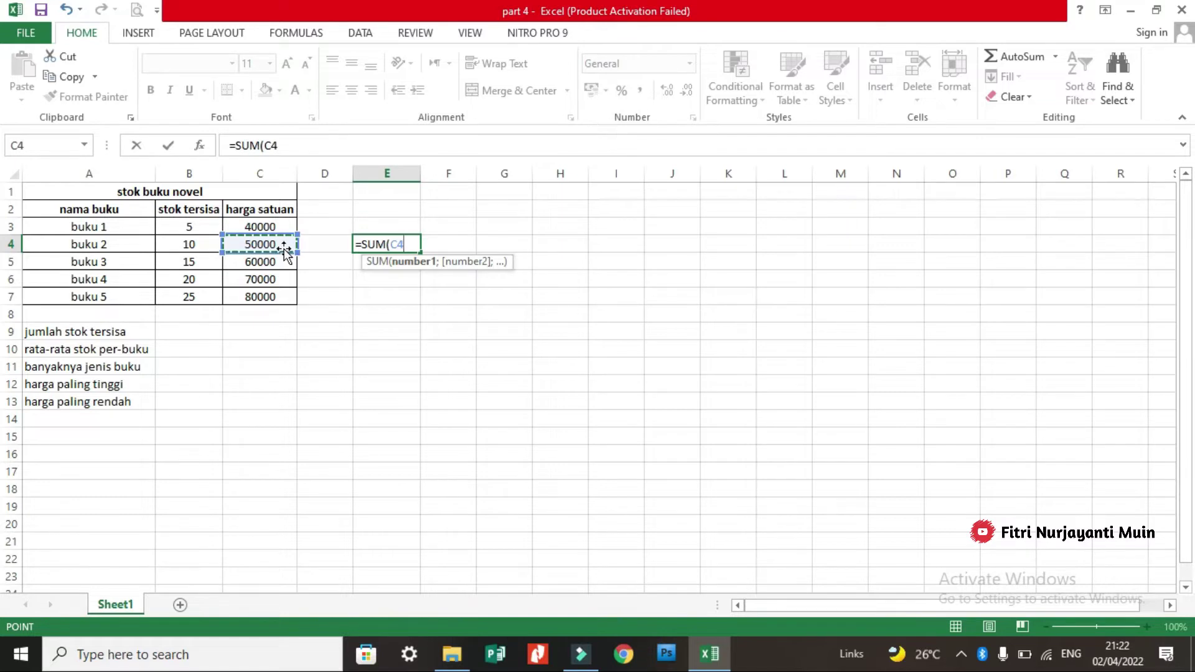
type("+")
left_click(273, 264)
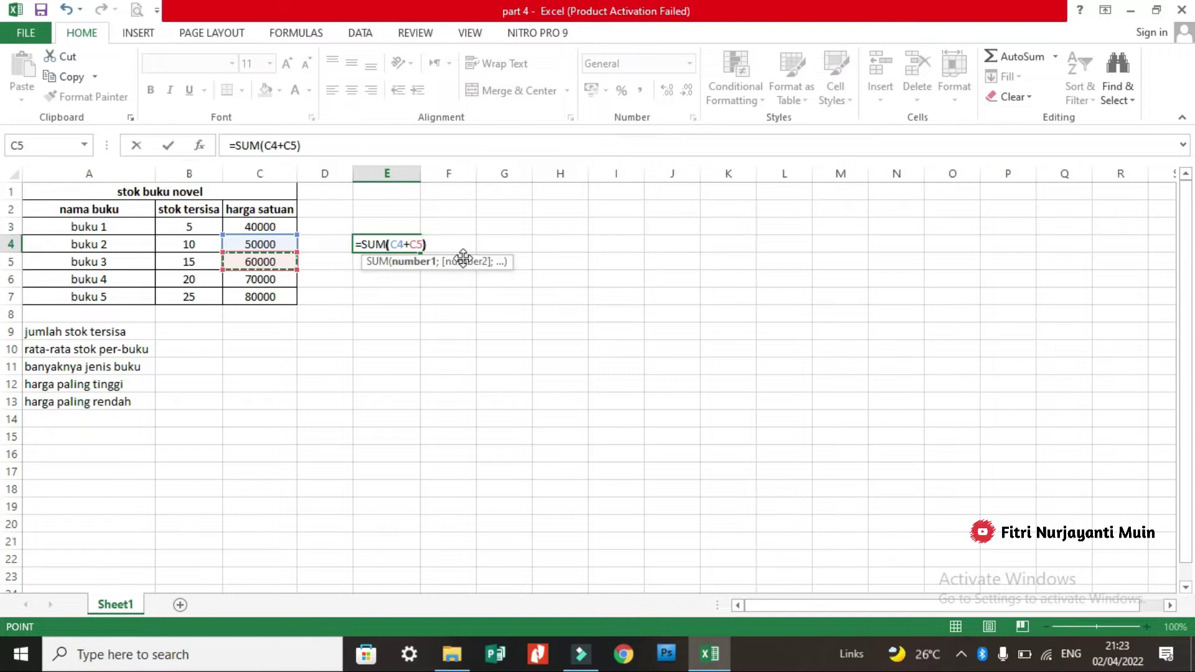
type(")")
key("Return")
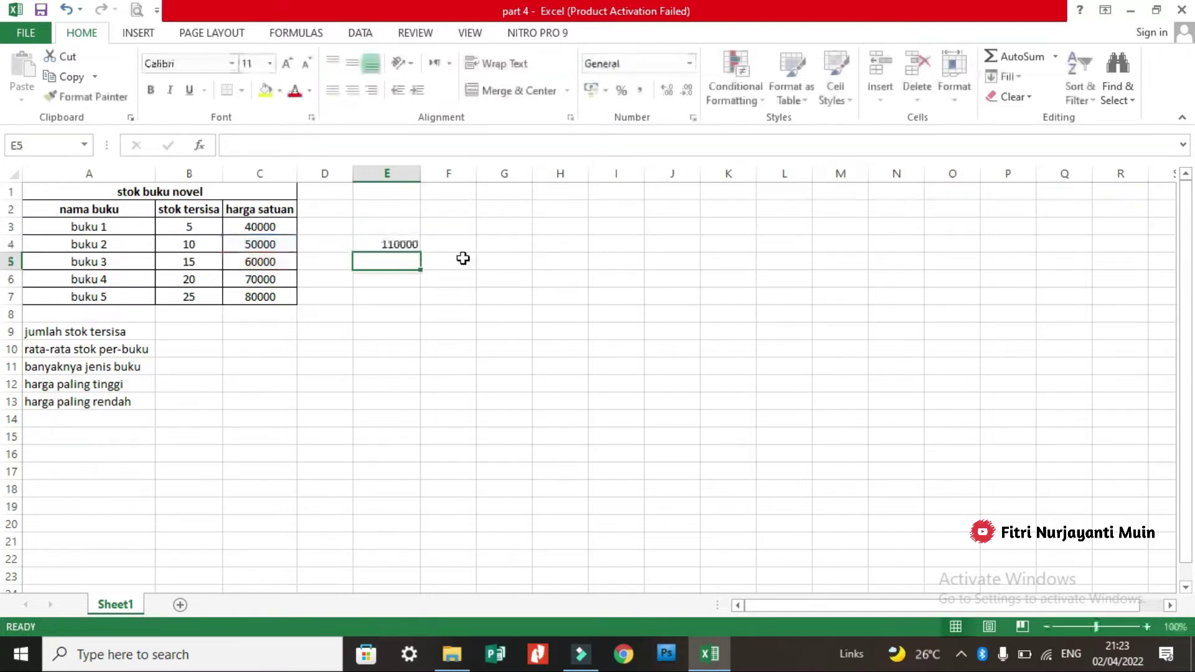
left_click(401, 242)
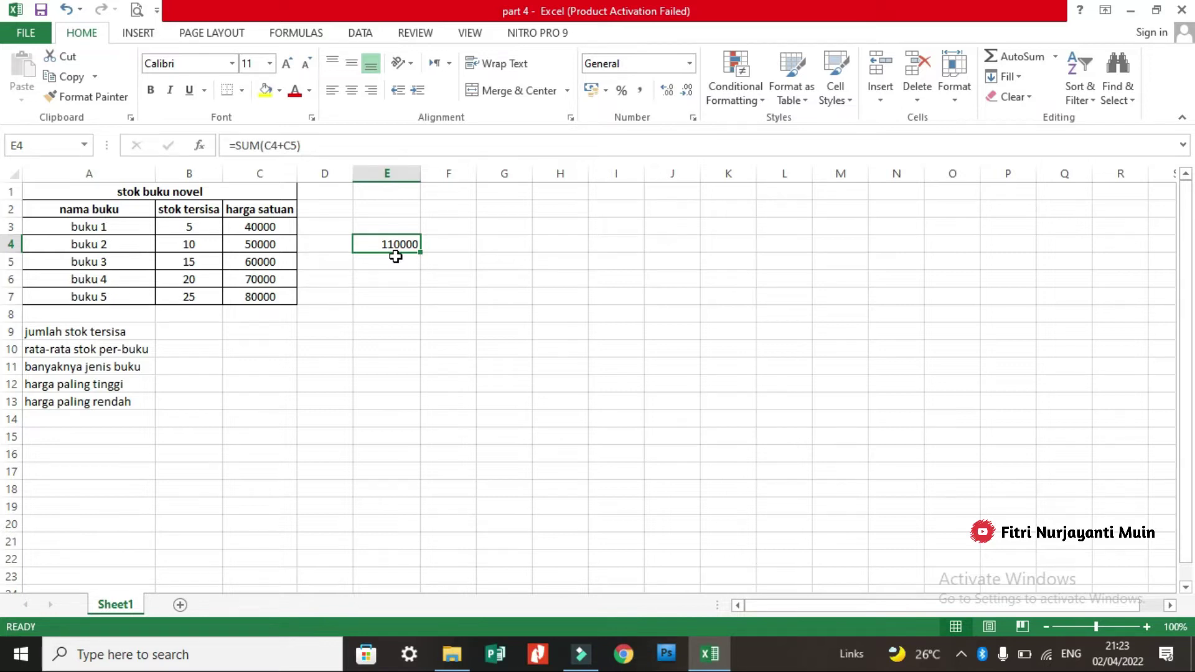
- Change the harga satuan of buku 2 to 90000 and of buku 3 to 40000, and check the sum in E4
left_click(267, 248)
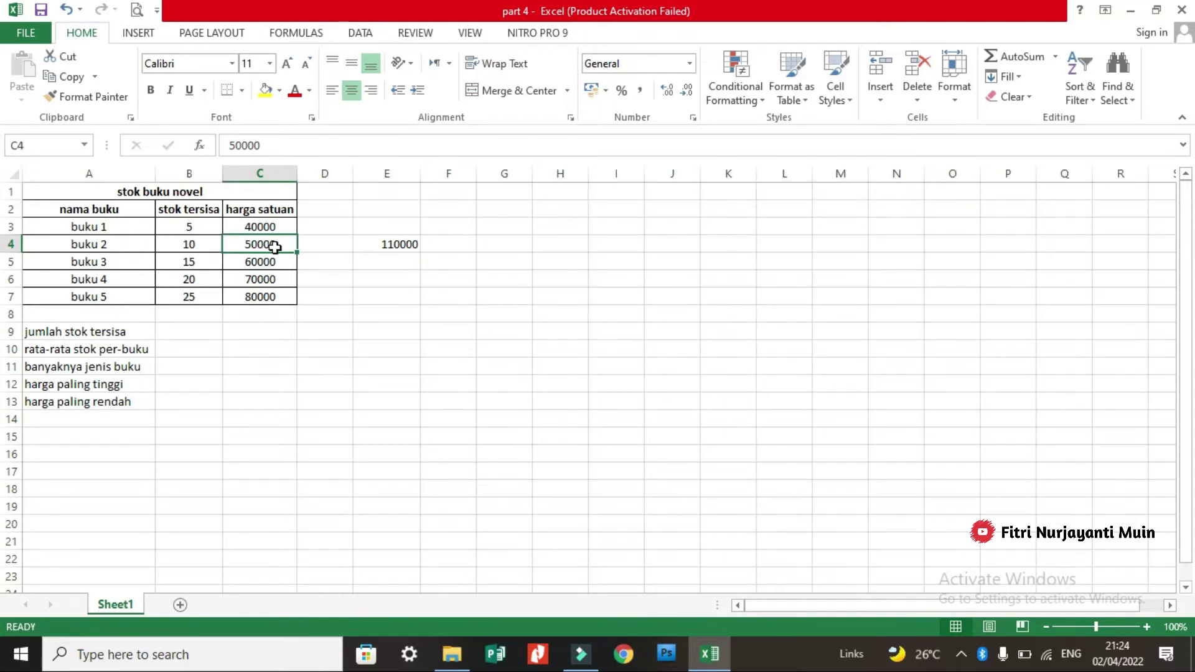
type("90000")
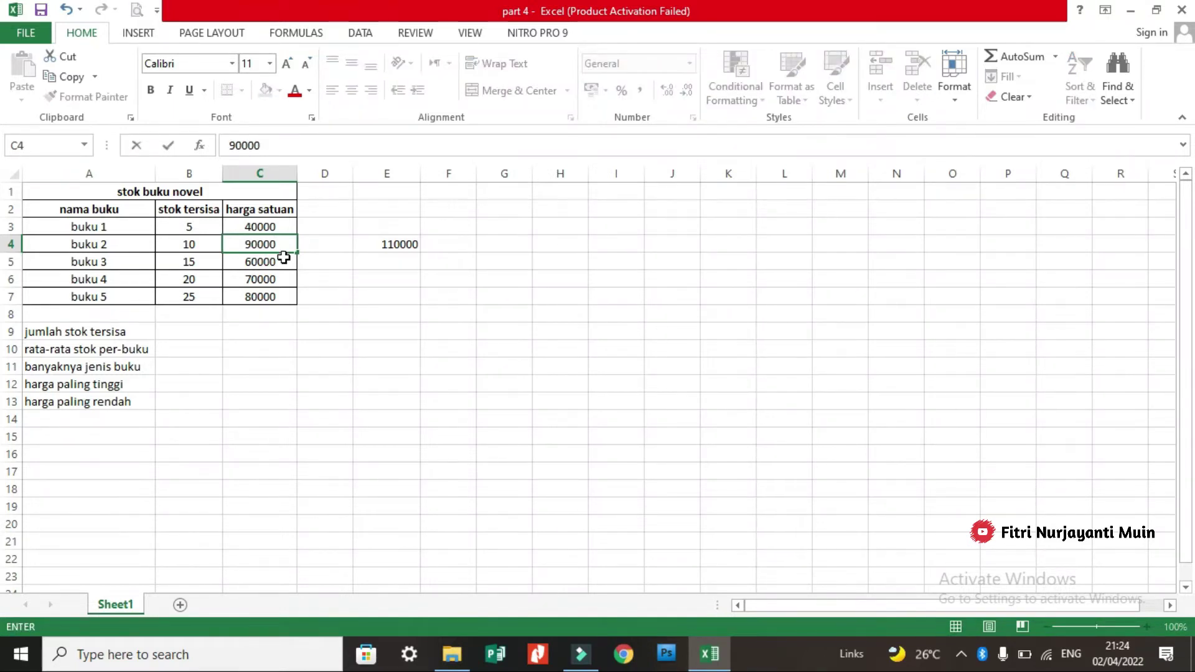
key("Return")
type("40000")
key("Return")
left_click(399, 244)
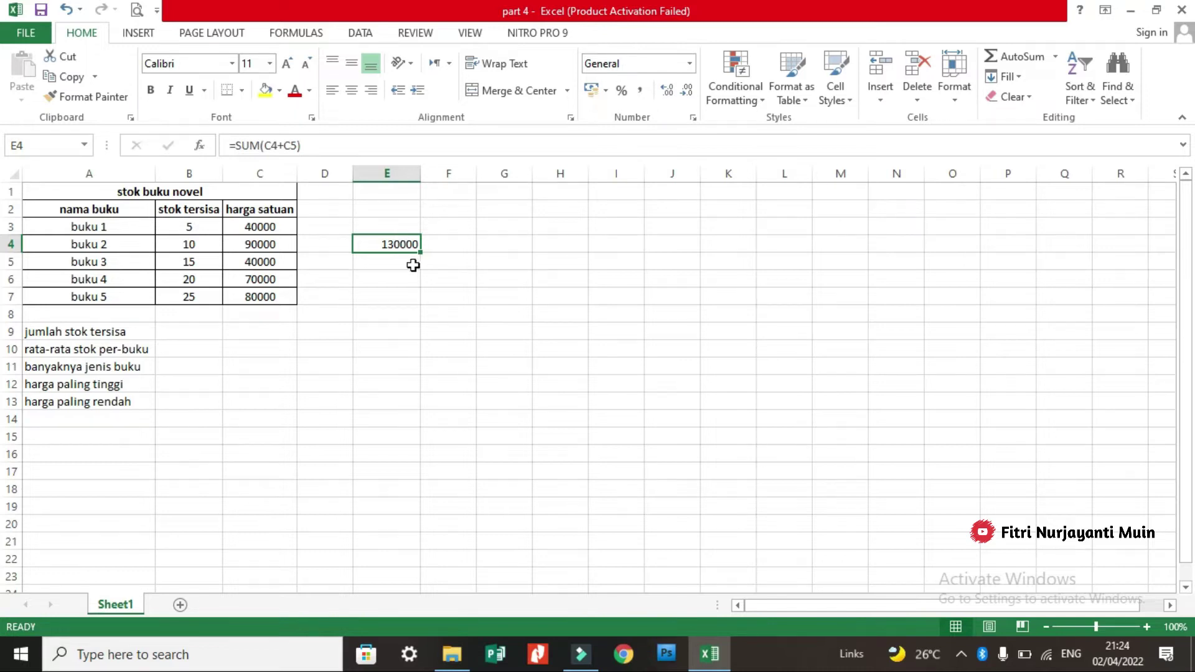
- Enter the formula =SUM(C3-C4) in cell E5 to subtract buku 2's unit price from buku 1's
left_click(380, 262)
type("=")
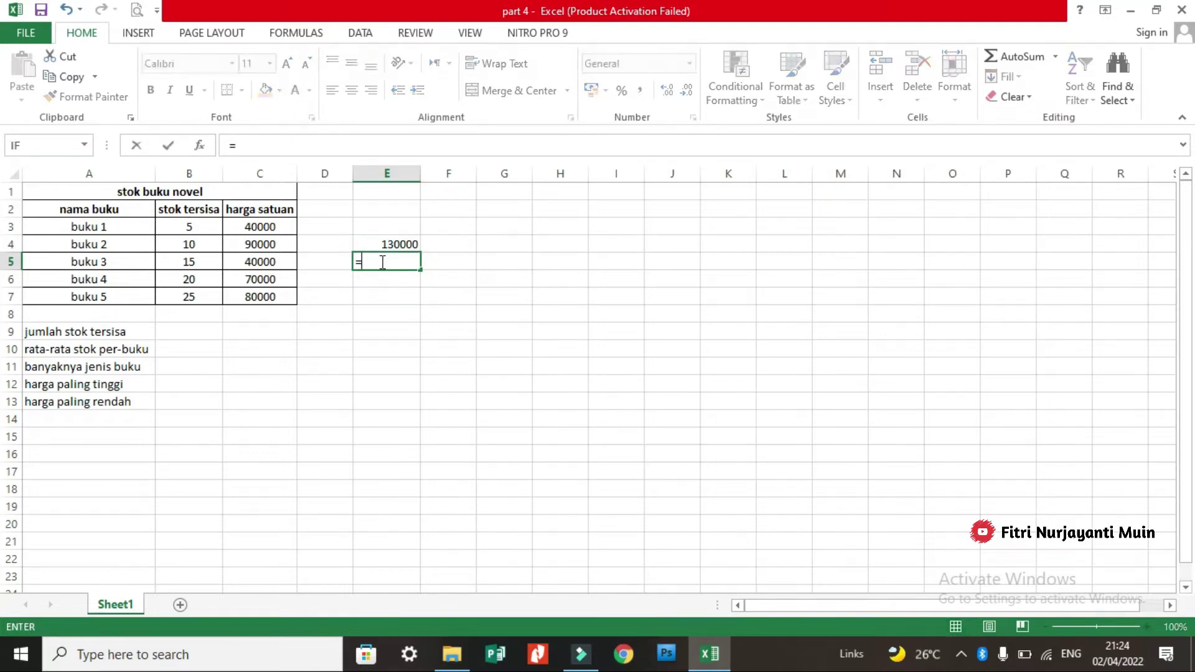
type("sum")
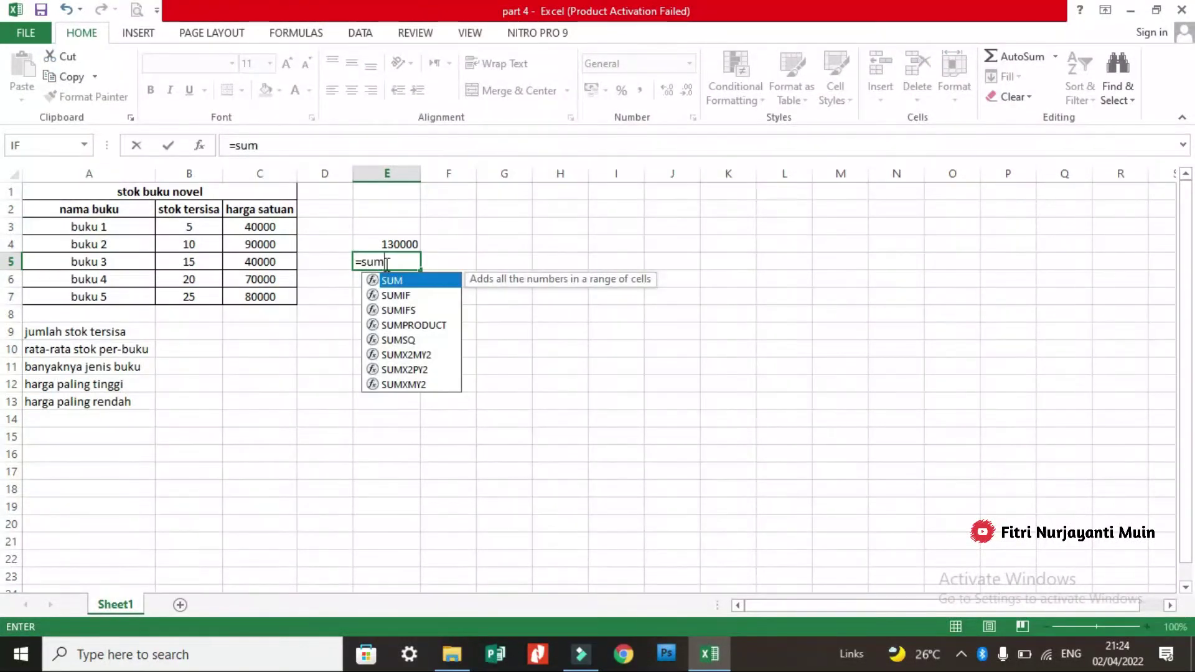
double_click(398, 280)
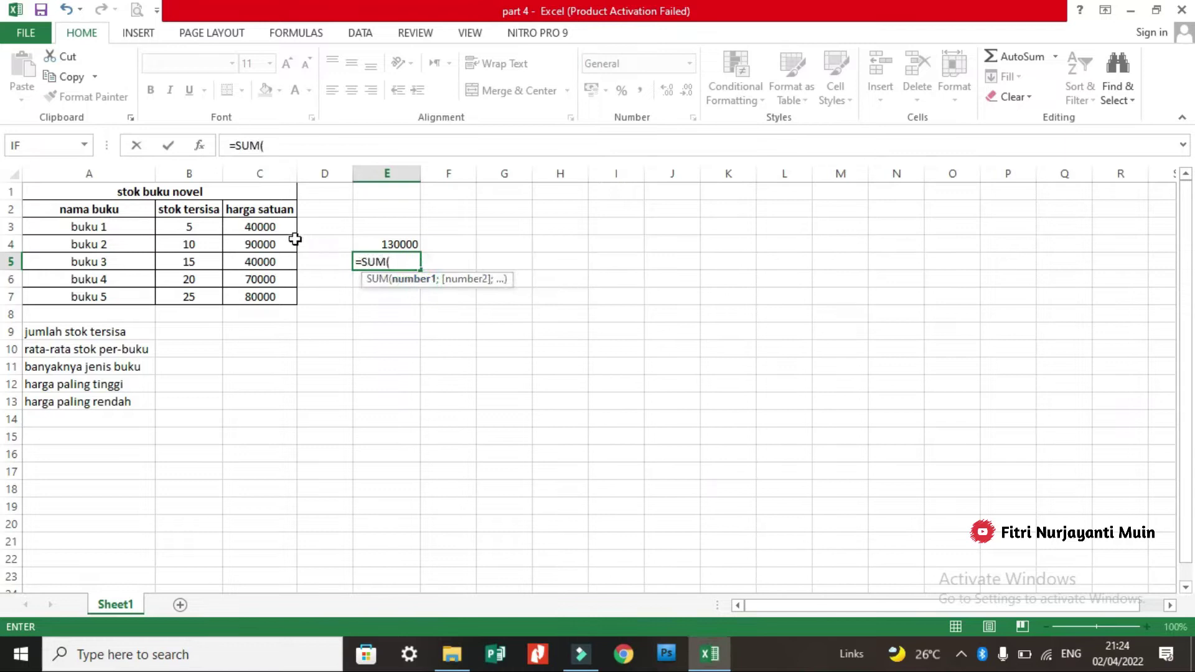
left_click(282, 226)
type("-")
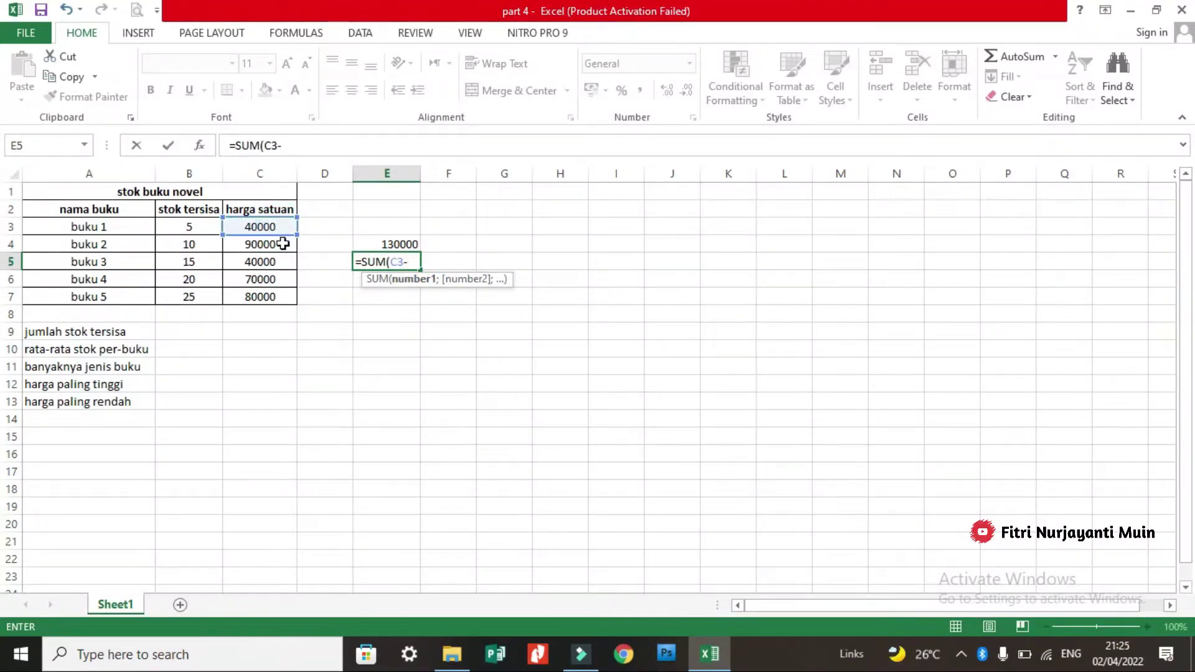
left_click(283, 247)
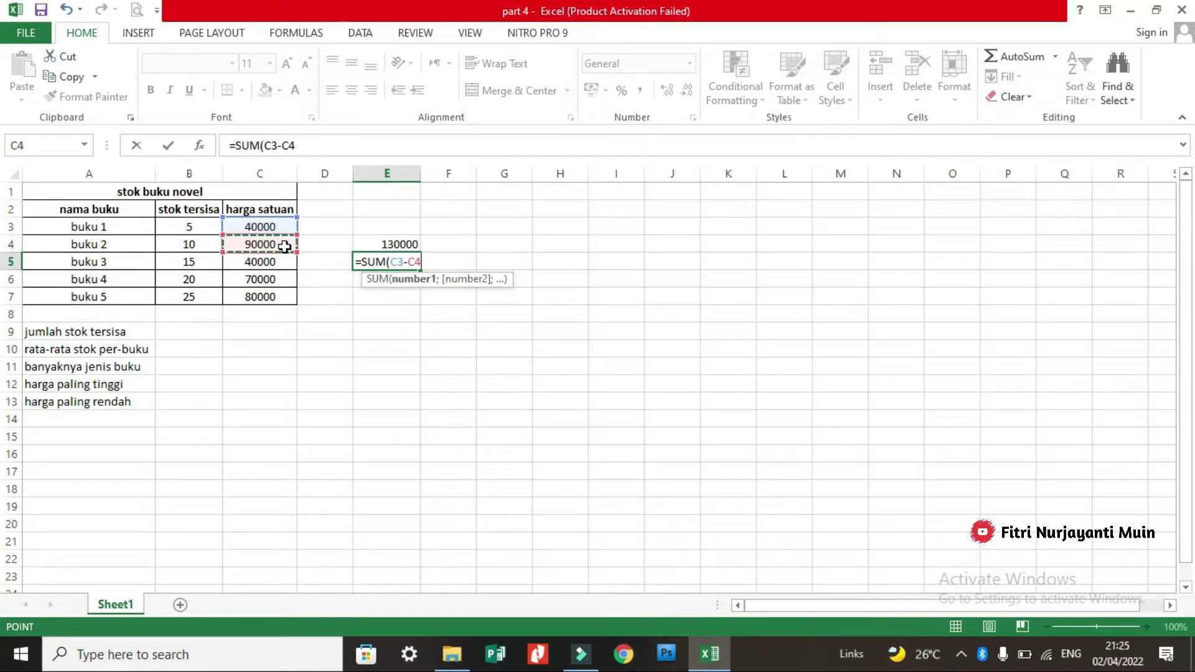
type(")")
key("Return")
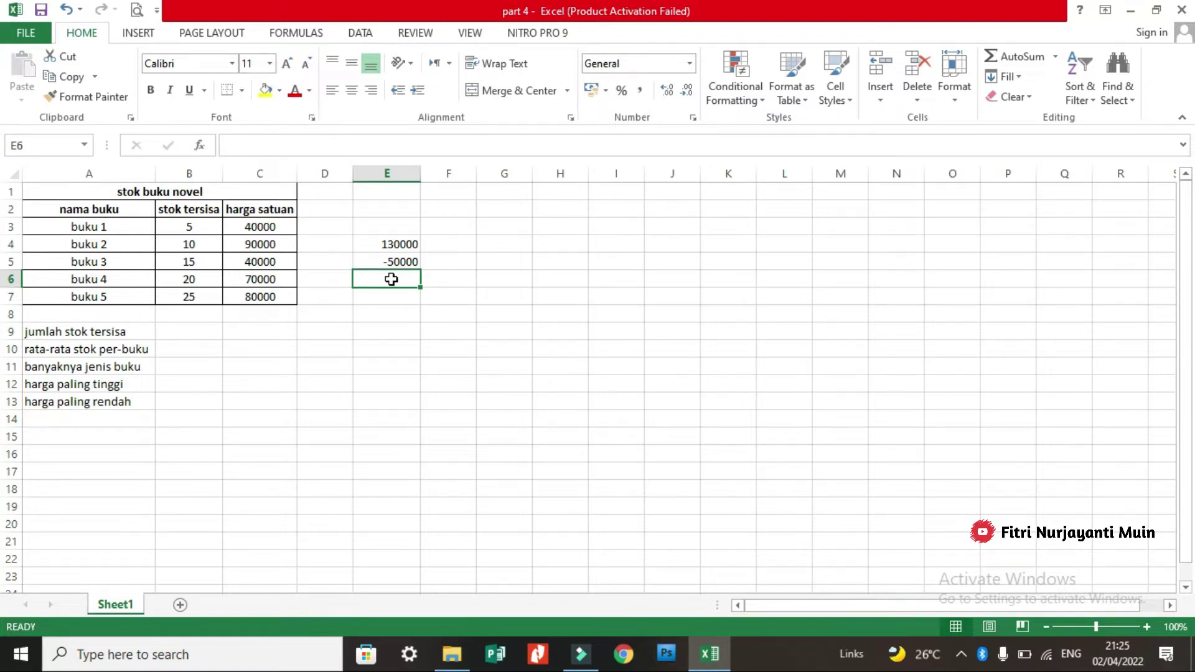
type("=")
type("sum")
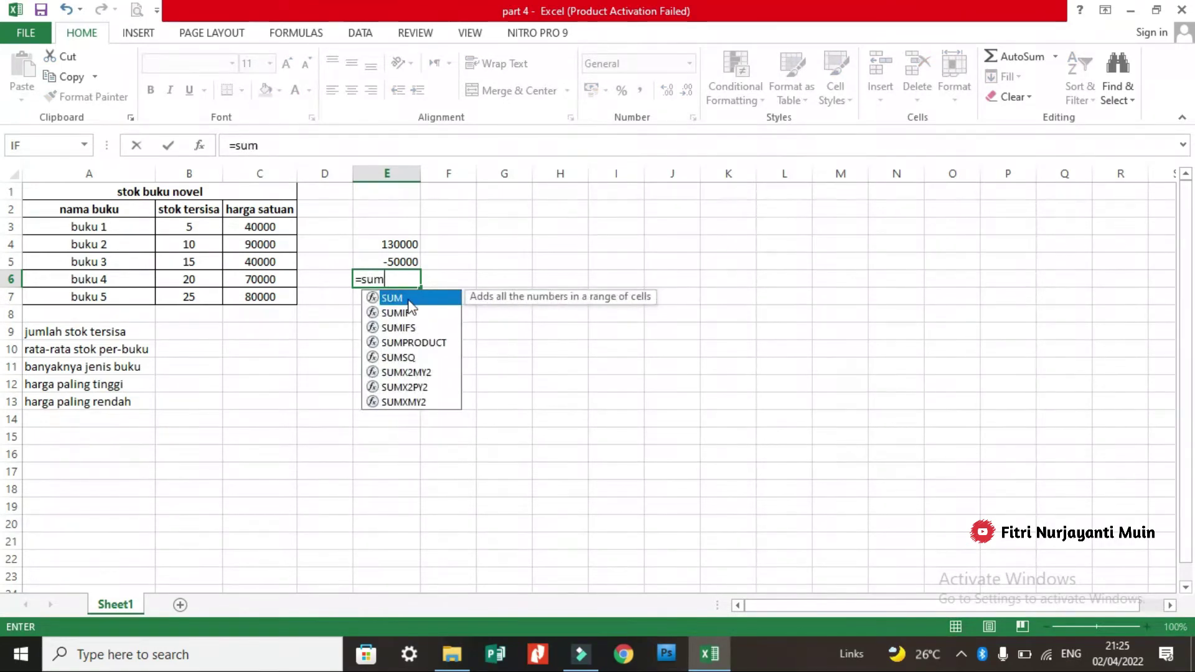
key("Return")
left_click(411, 281)
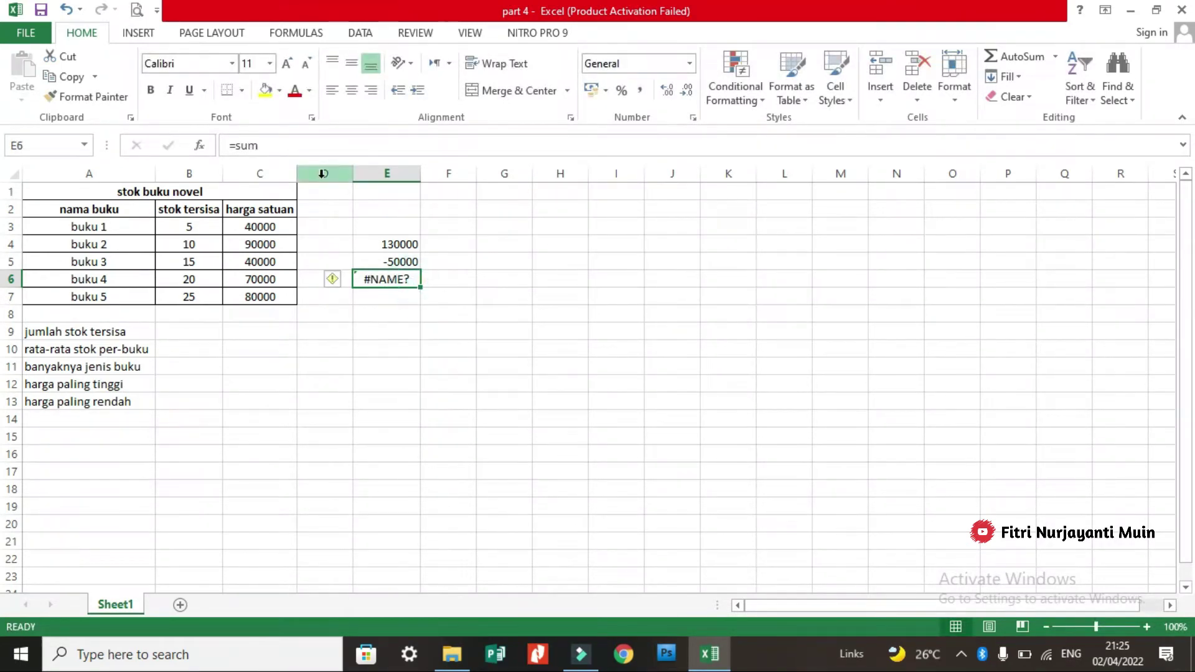
left_click_drag(228, 145, 305, 145)
key("BackSpace")
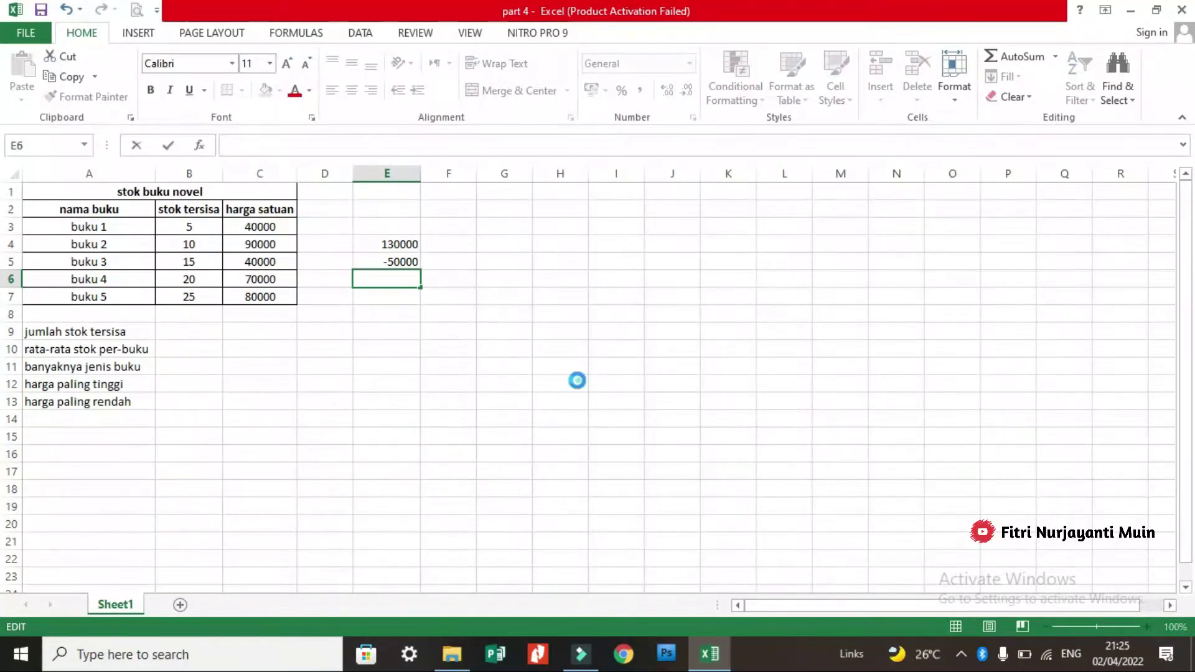
left_click(578, 381)
- Enter the formula =SUM(C3*C4) in cell E6 to multiply the unit prices of buku 1 and buku 2
left_click(414, 278)
type("=sum")
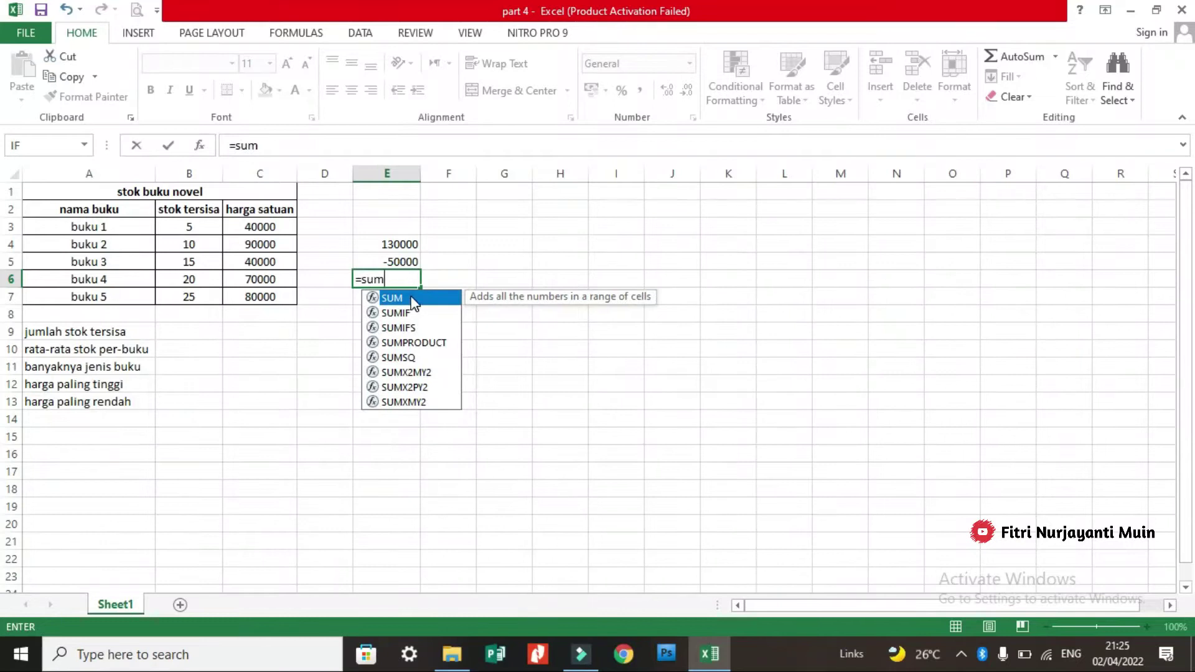
double_click(408, 299)
left_click(260, 227)
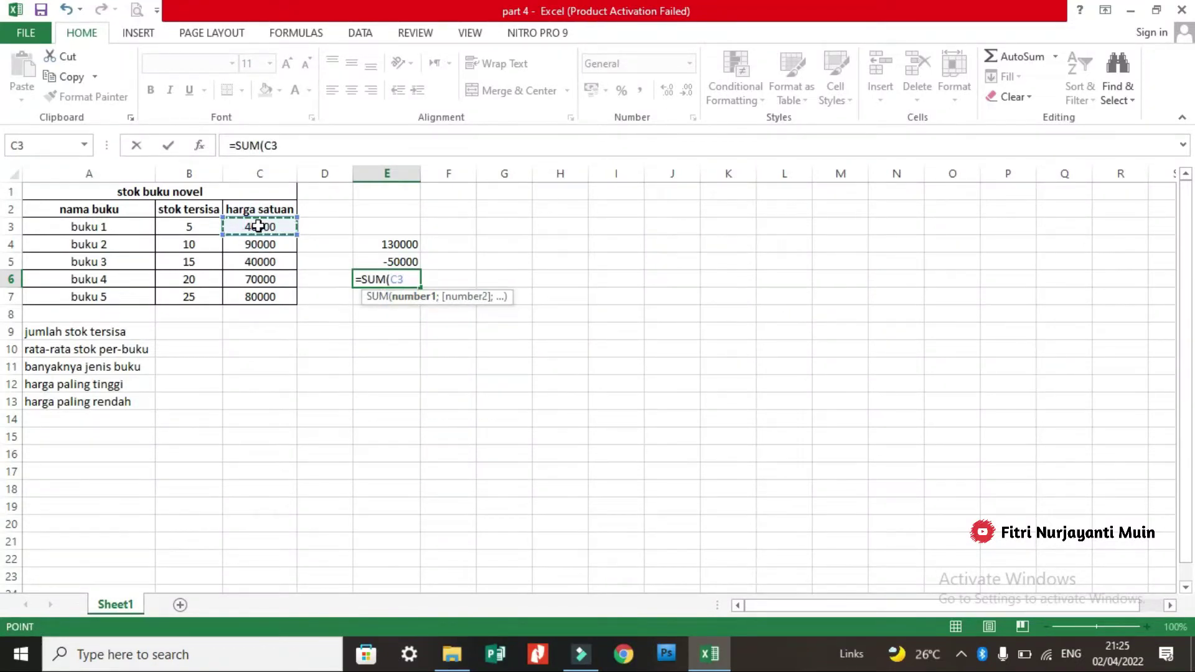
type("*")
left_click(273, 247)
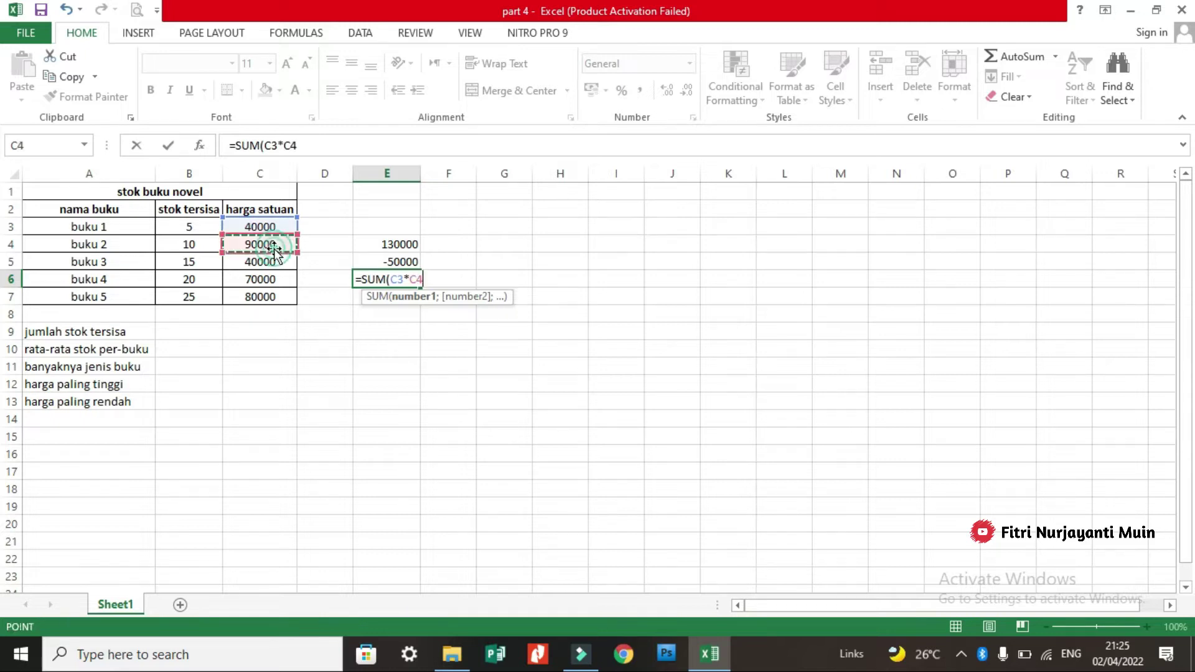
type(")")
key("Return")
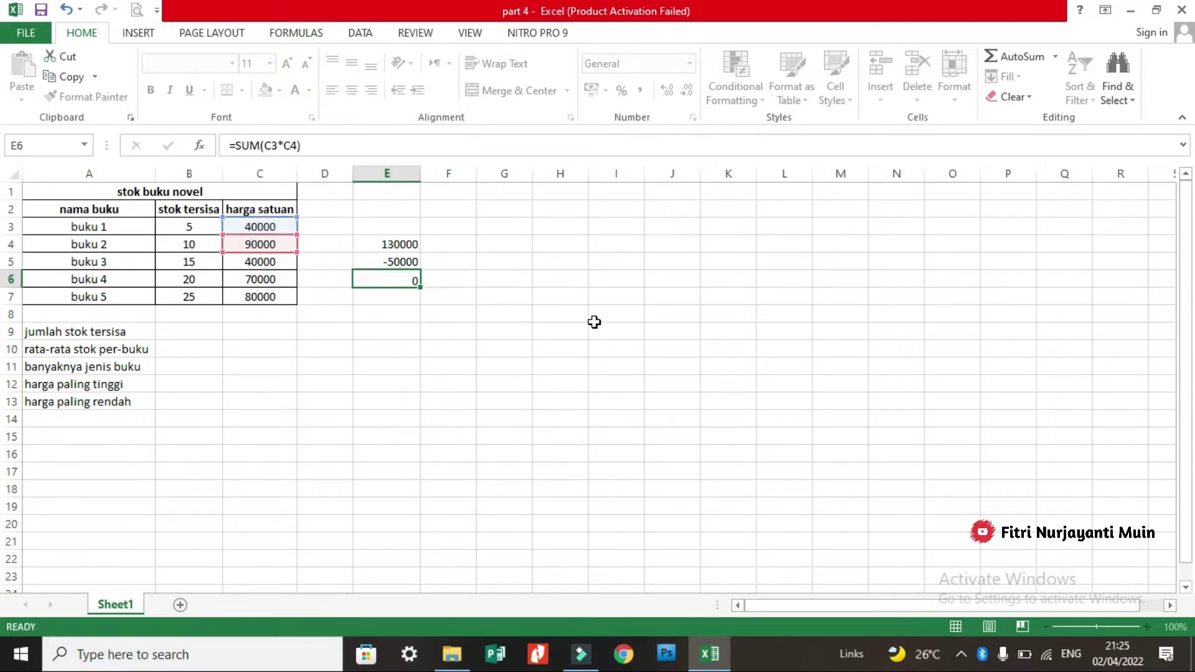
- Label the results in column E with their operators, entering +, -, * and / as text in cells F4 to F7
left_click(454, 244)
type("'-")
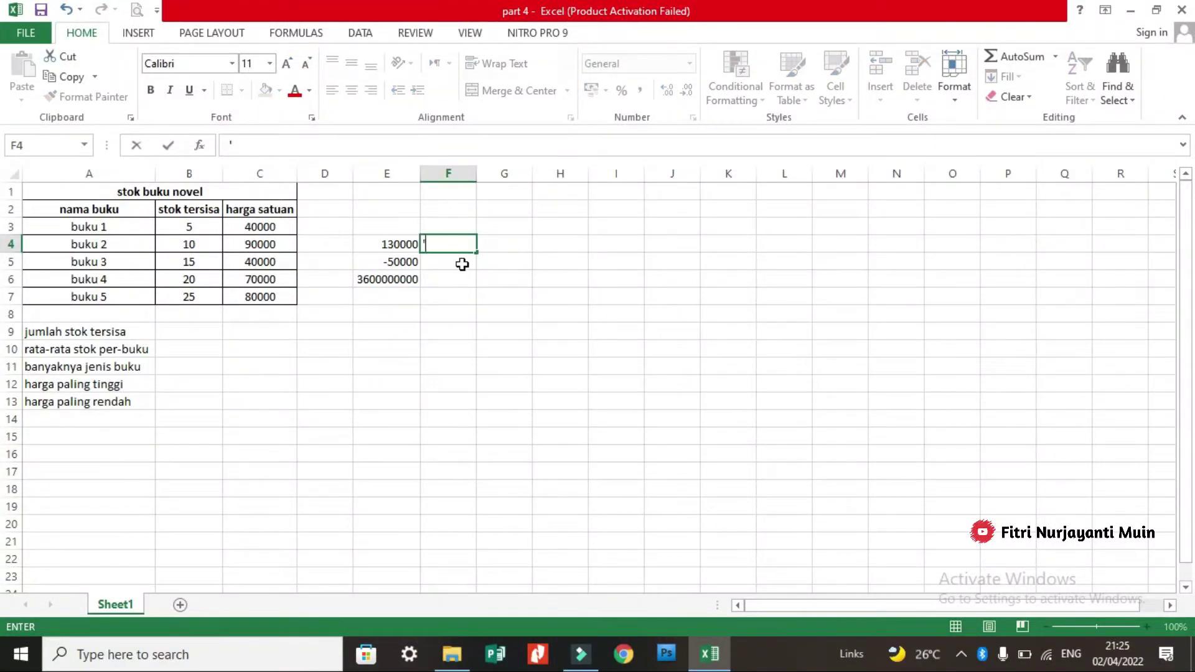
key("BackSpace")
type("+")
left_click(461, 264)
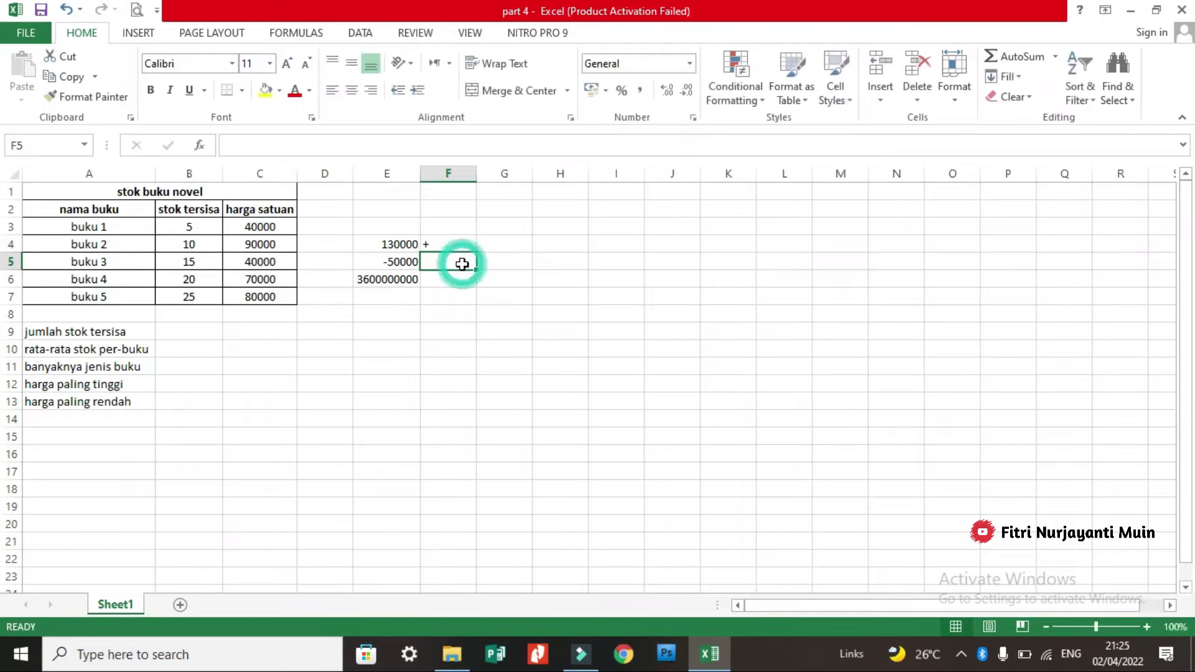
type("'-")
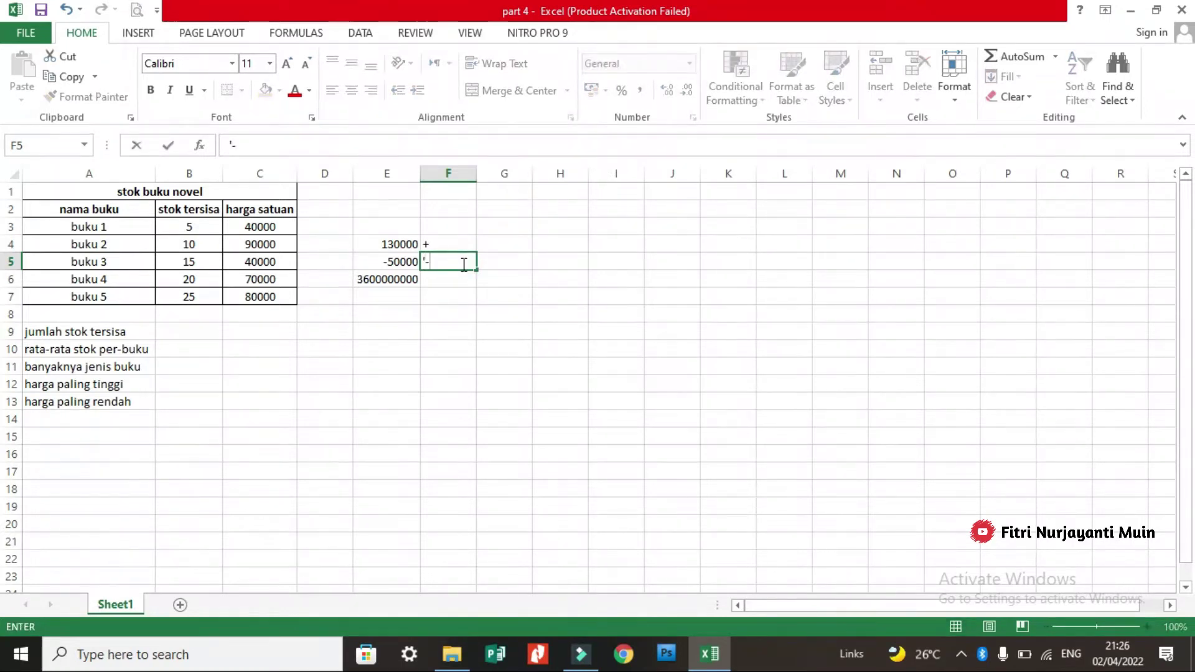
left_click(465, 281)
type("'*")
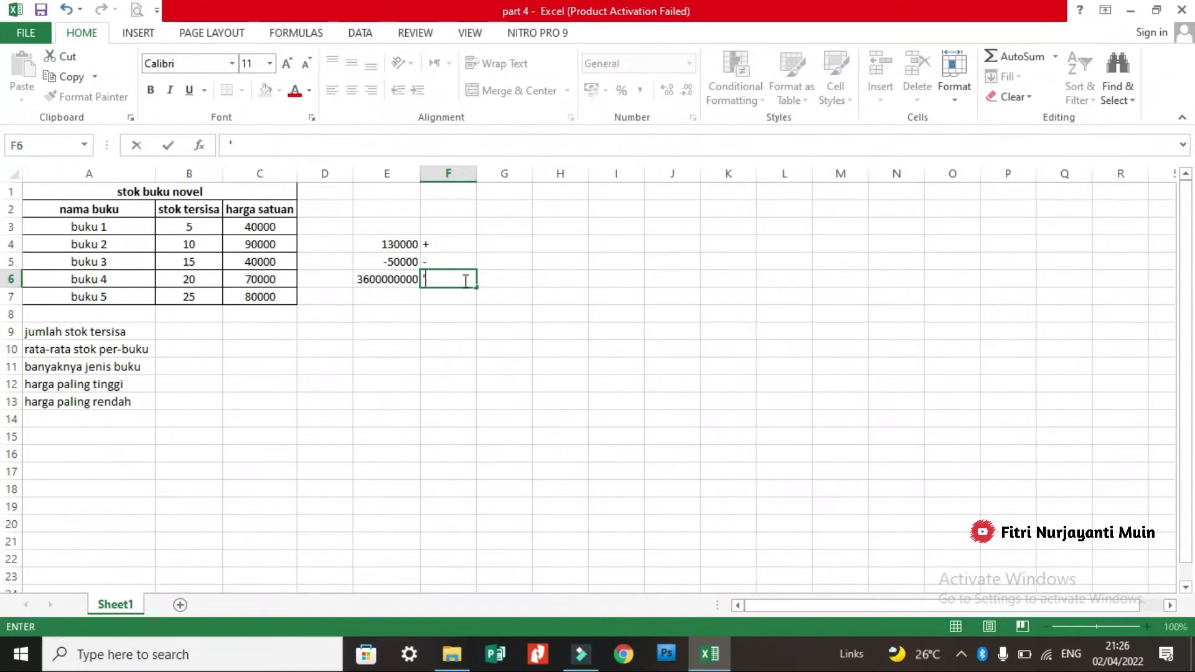
left_click(469, 295)
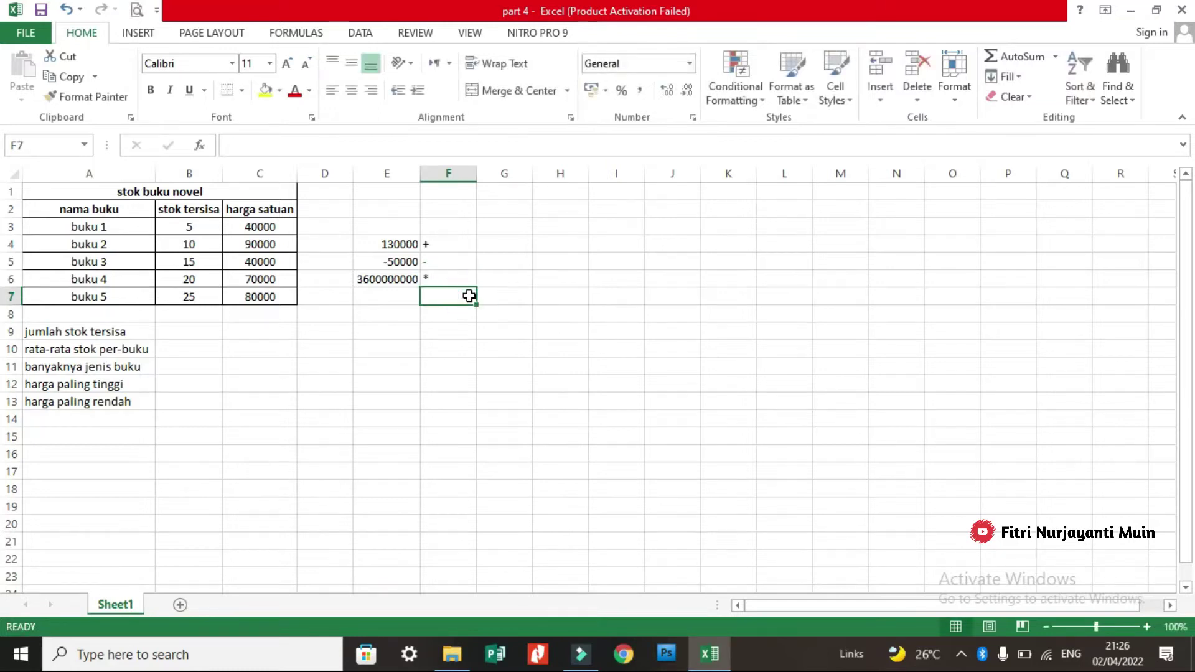
type("'/")
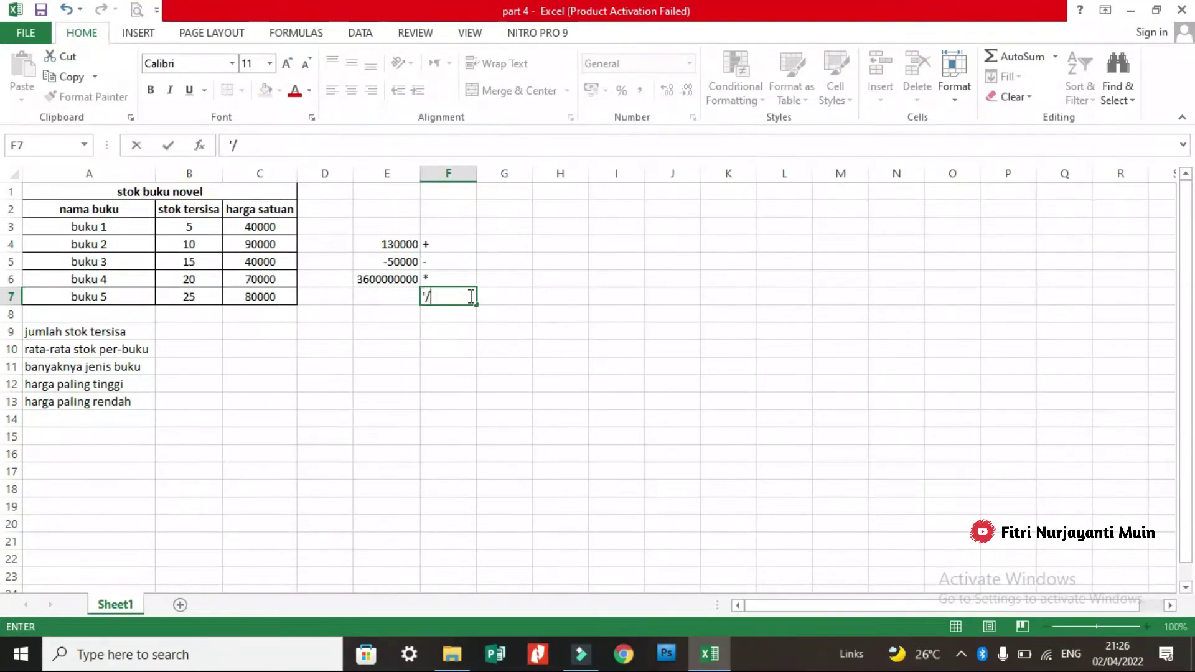
- Enter the formula =SUM(C4/C5) in cell E7 to divide buku 2's unit price by buku 3's
left_click(386, 294)
type("=sum")
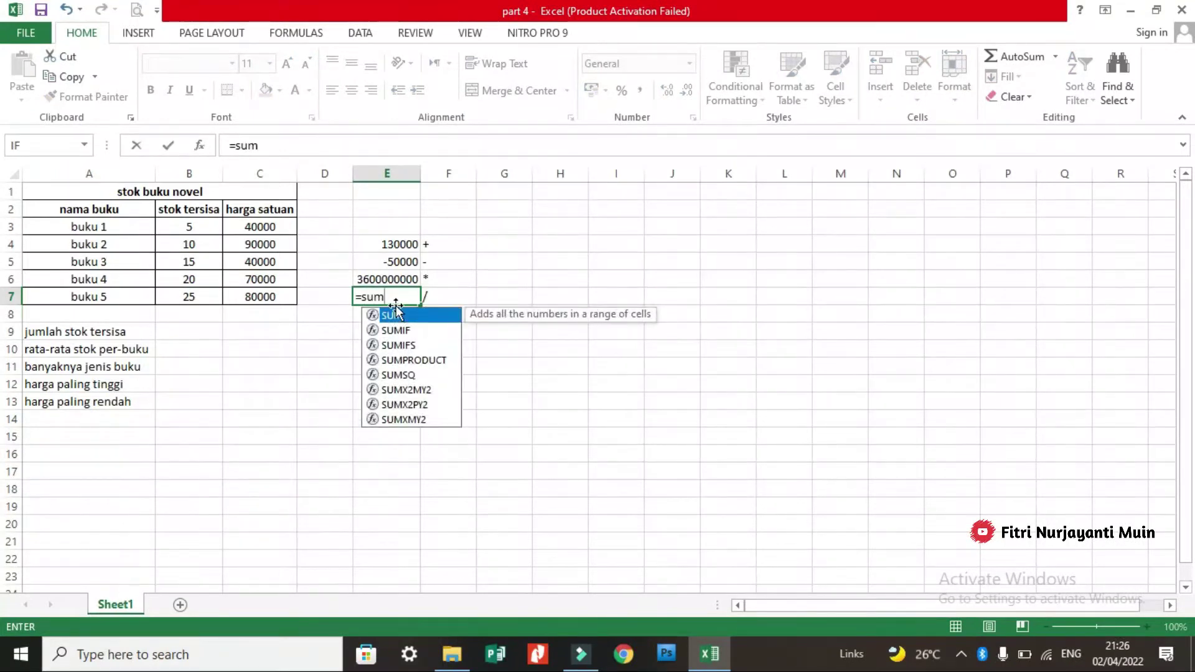
double_click(409, 315)
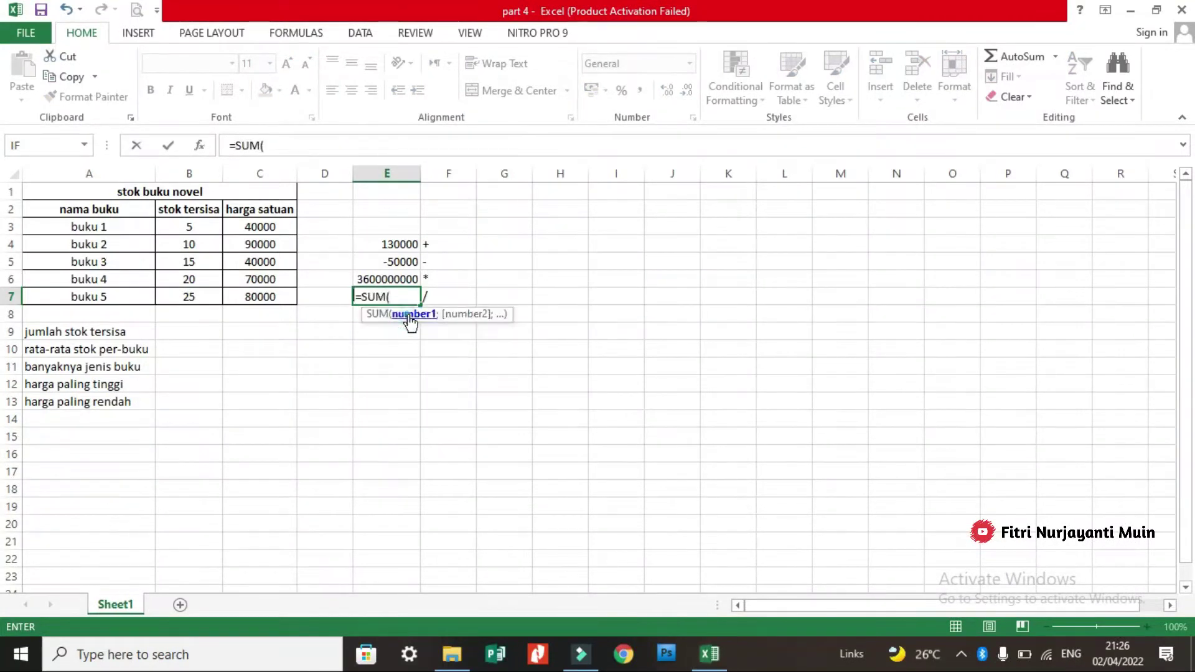
left_click(273, 247)
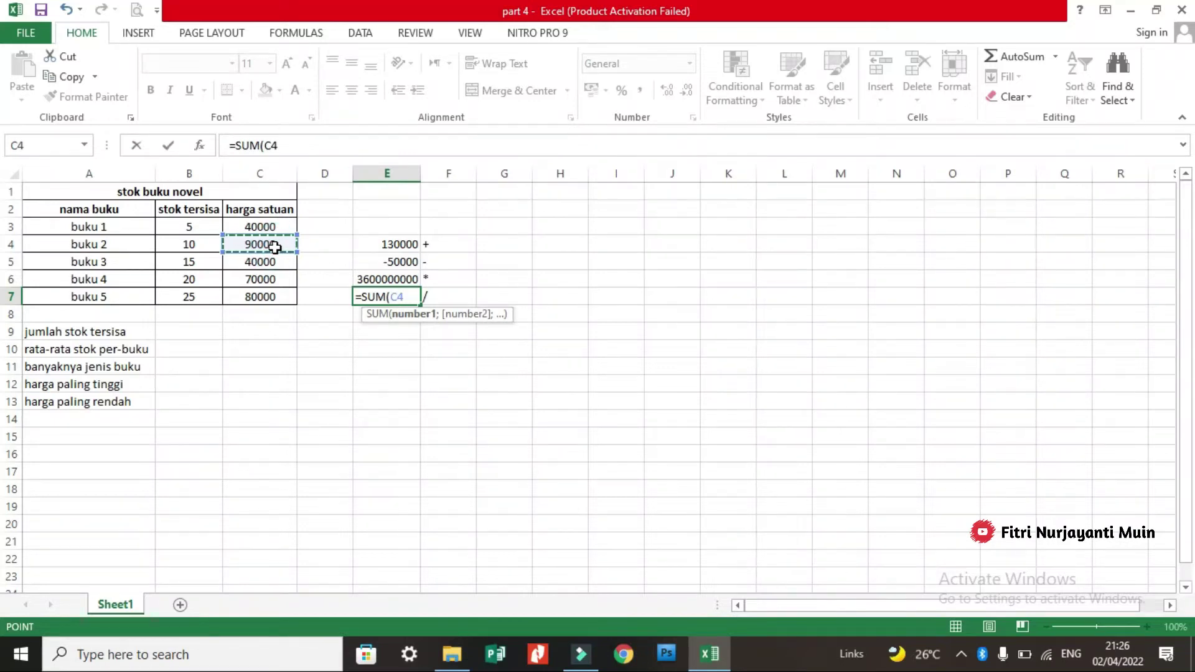
type("/")
left_click(278, 264)
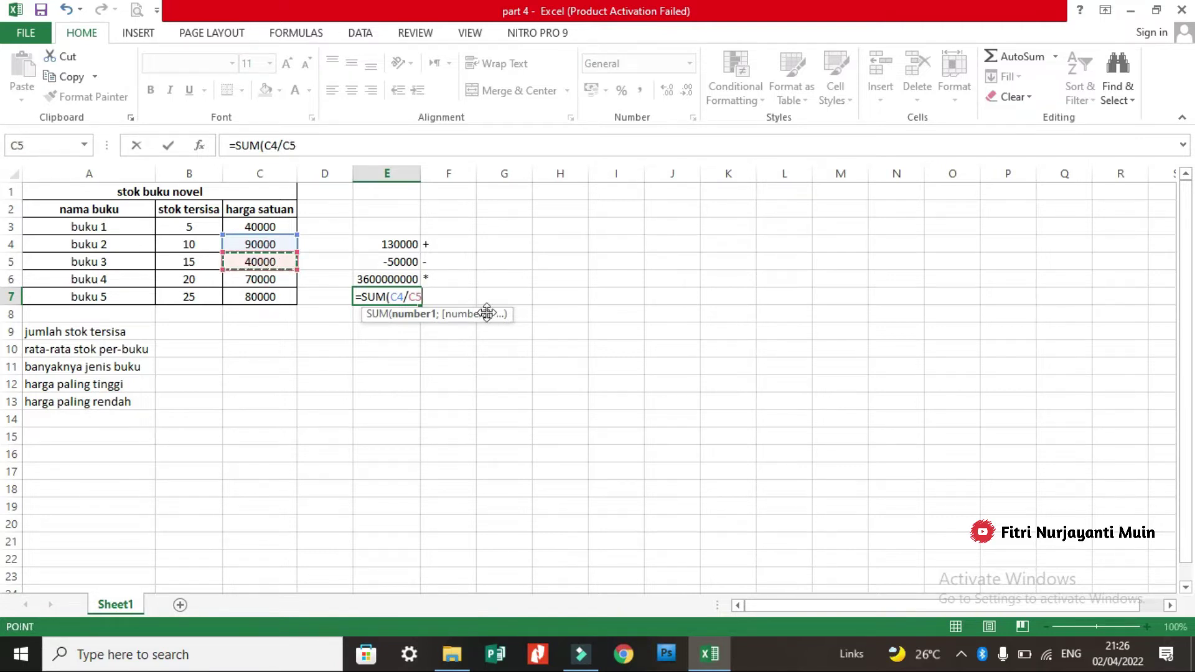
key("Return")
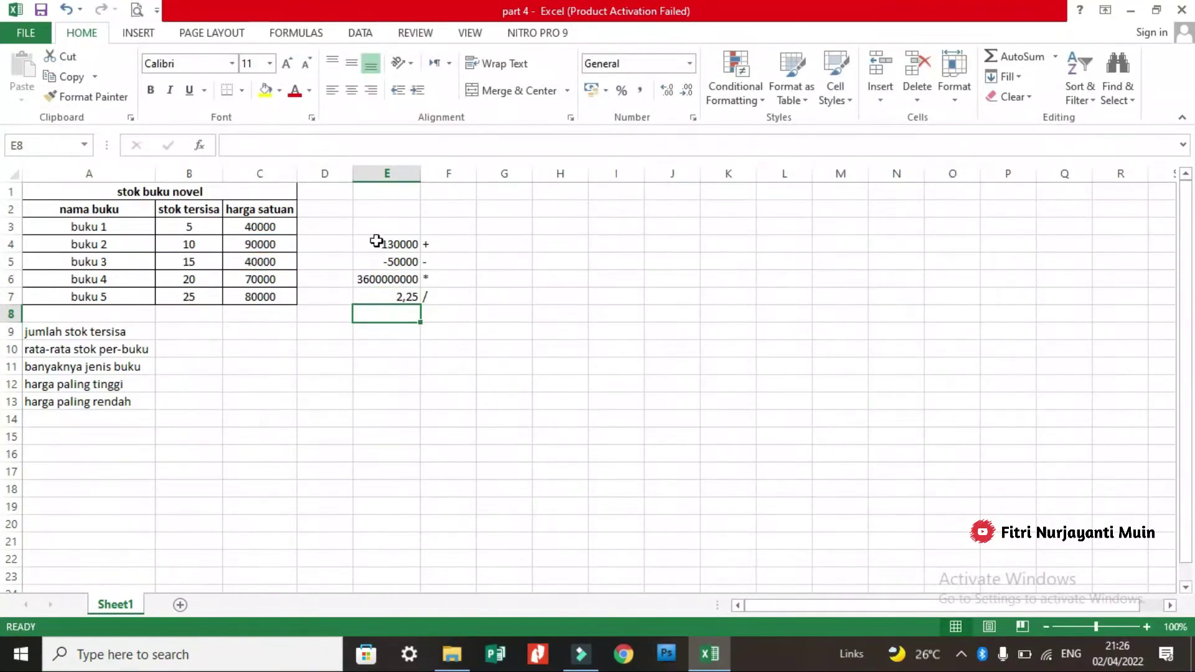
- Examine the operator results in E4:F7, the book stock table and the summary labels in A9:A13
left_click_drag(377, 241, 448, 295)
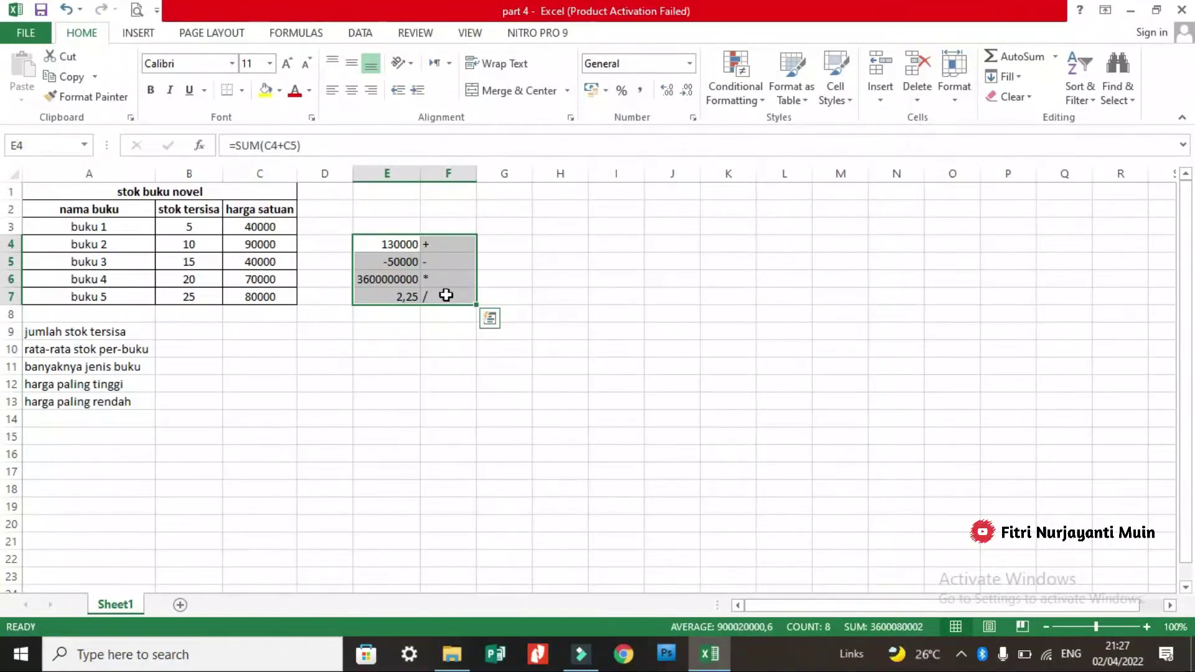
left_click_drag(74, 331, 107, 395)
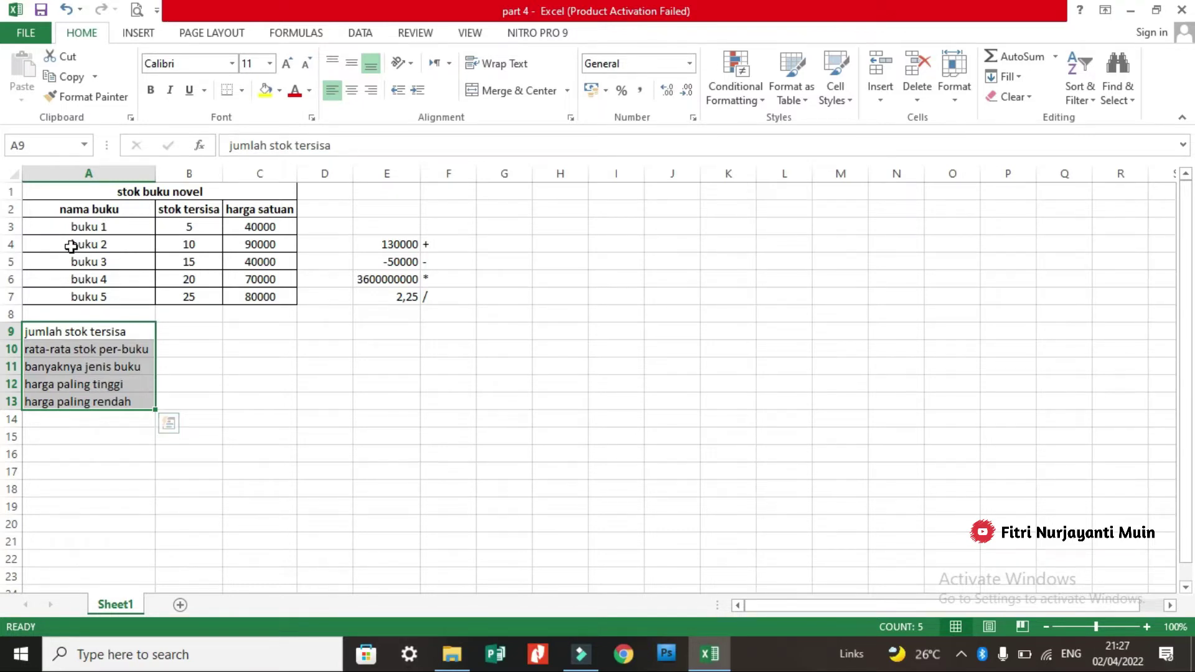
left_click_drag(67, 209, 260, 296)
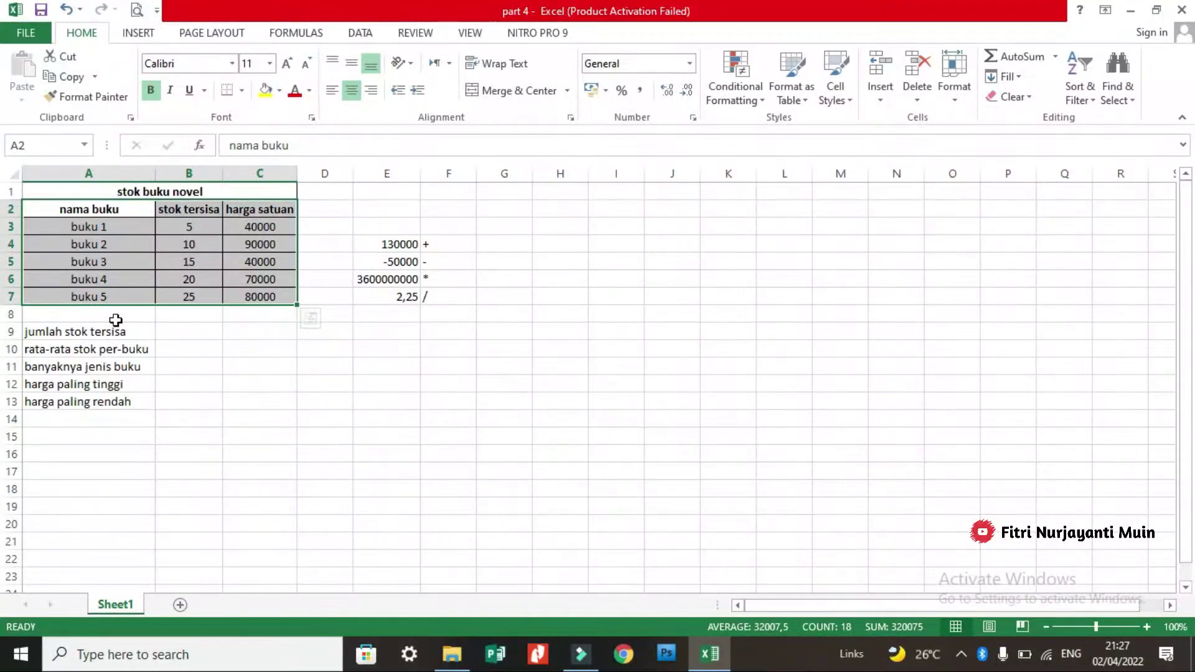
left_click_drag(115, 325, 136, 420)
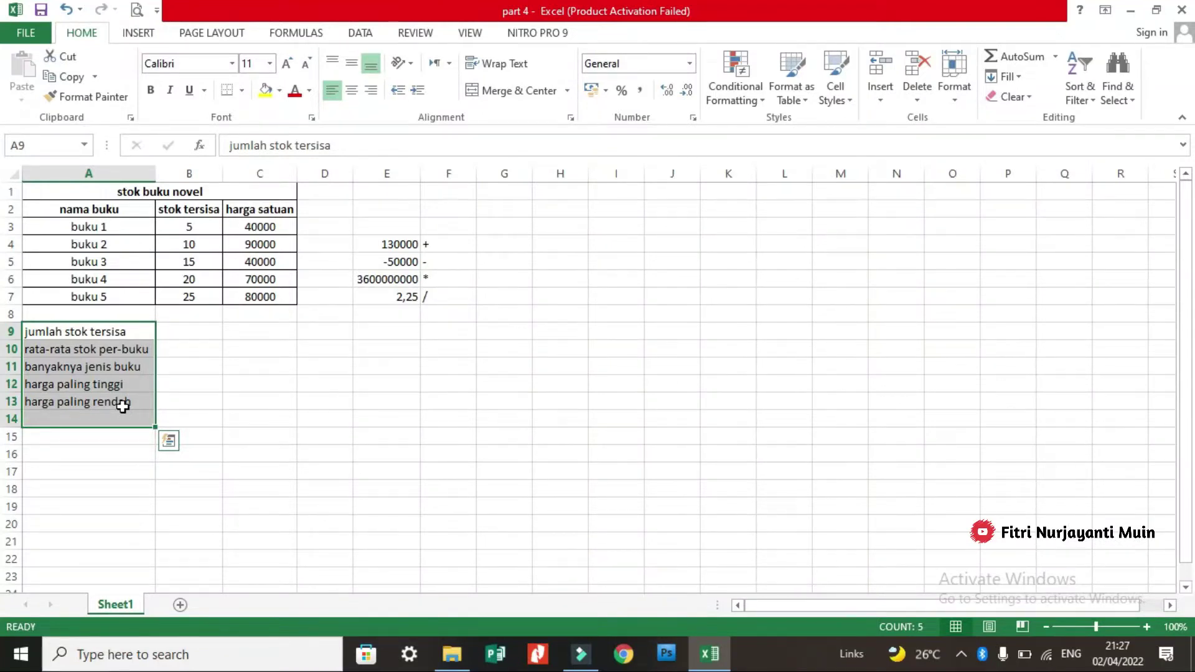
left_click(188, 418)
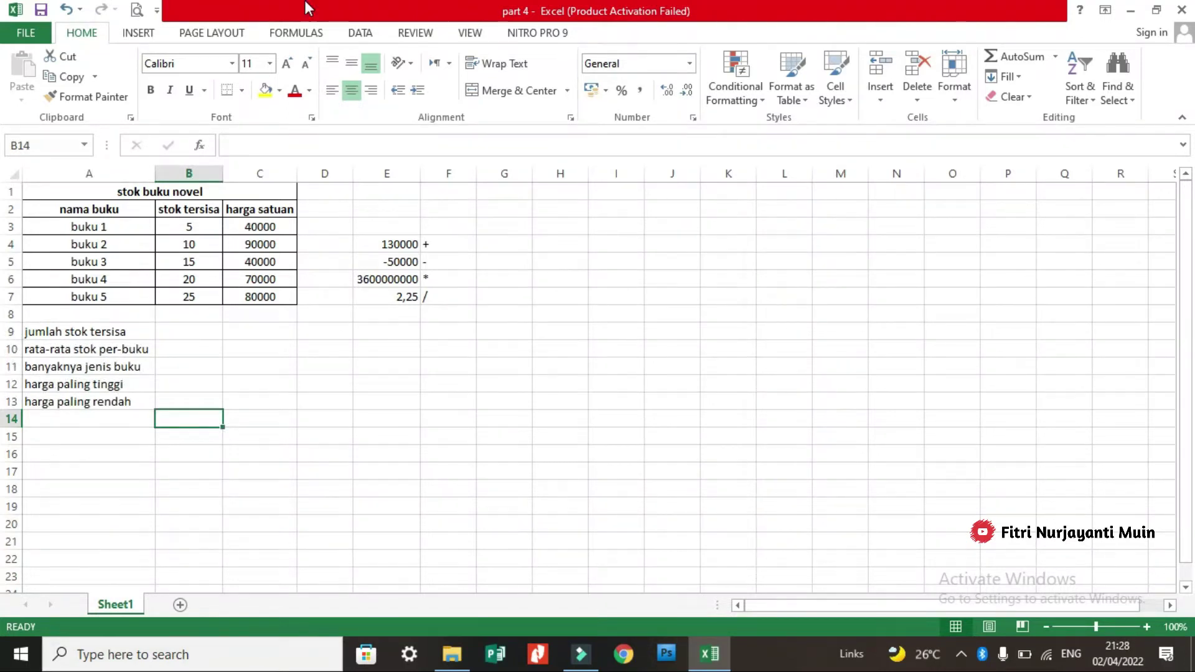
left_click_drag(140, 336, 144, 401)
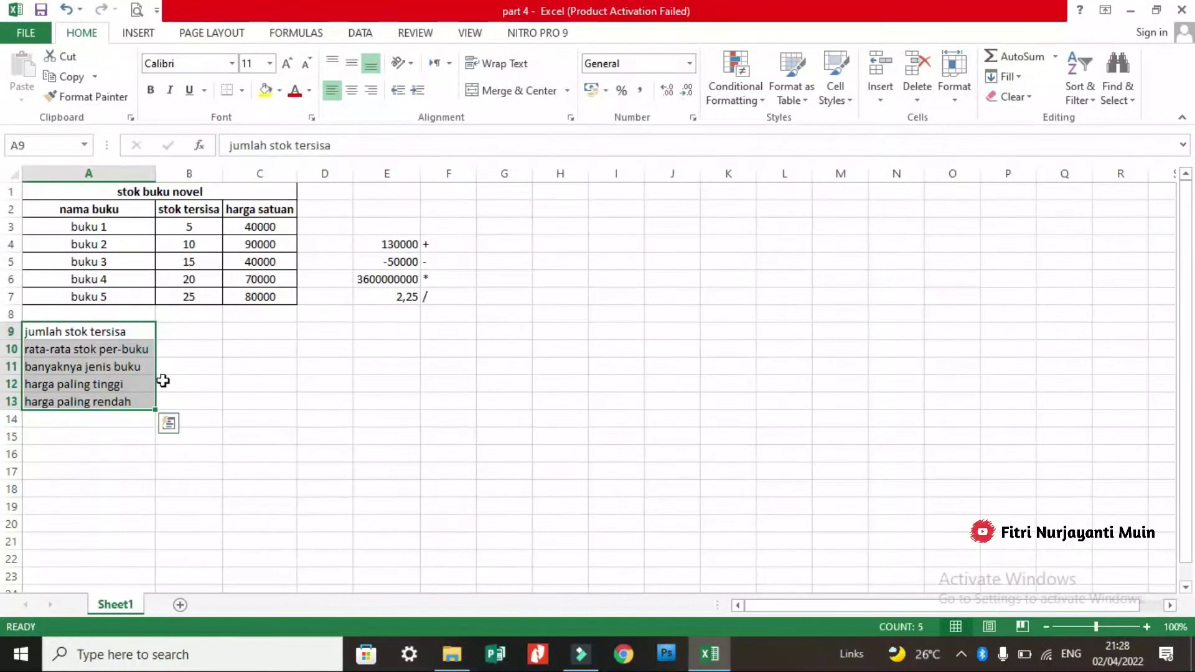
left_click(137, 331)
- Enter the formula =SUM(B3;B5;B7) in cell B9 to add the remaining stock of buku 1, buku 3 and buku 5
left_click(209, 333)
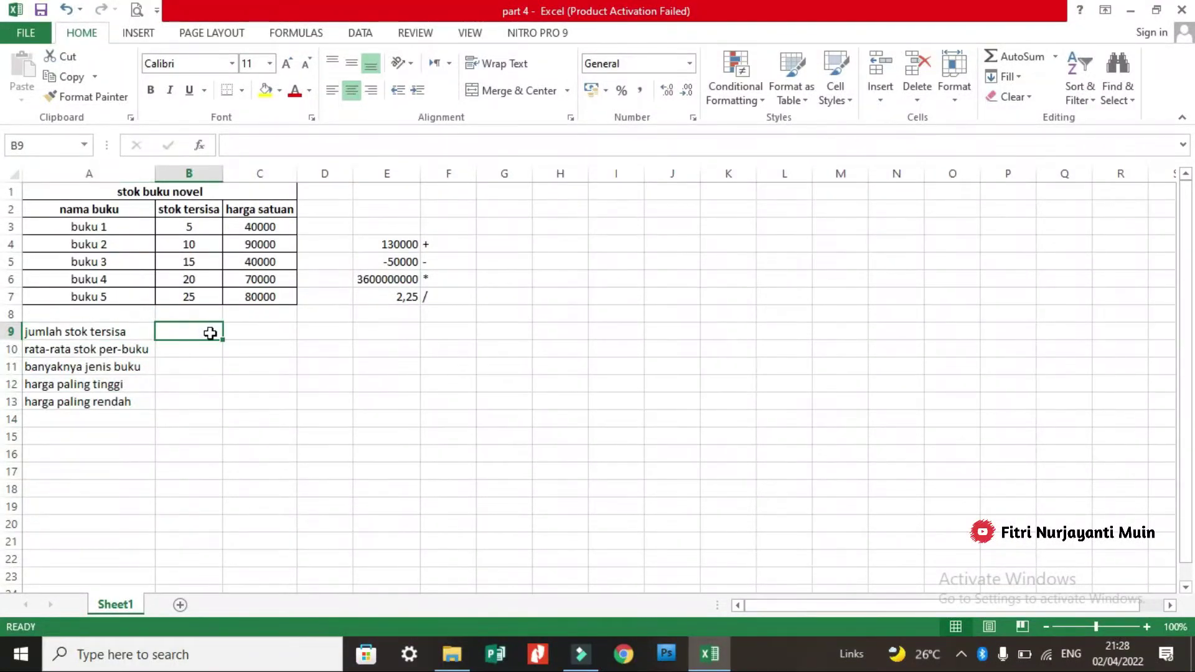
type("=")
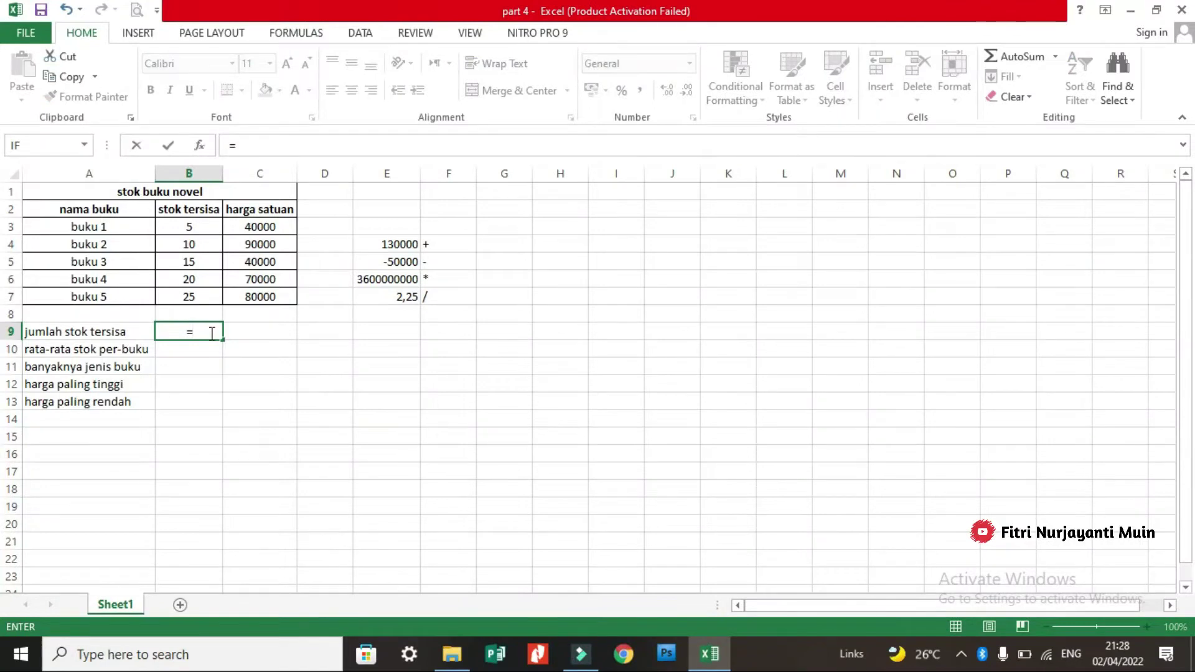
type("sum")
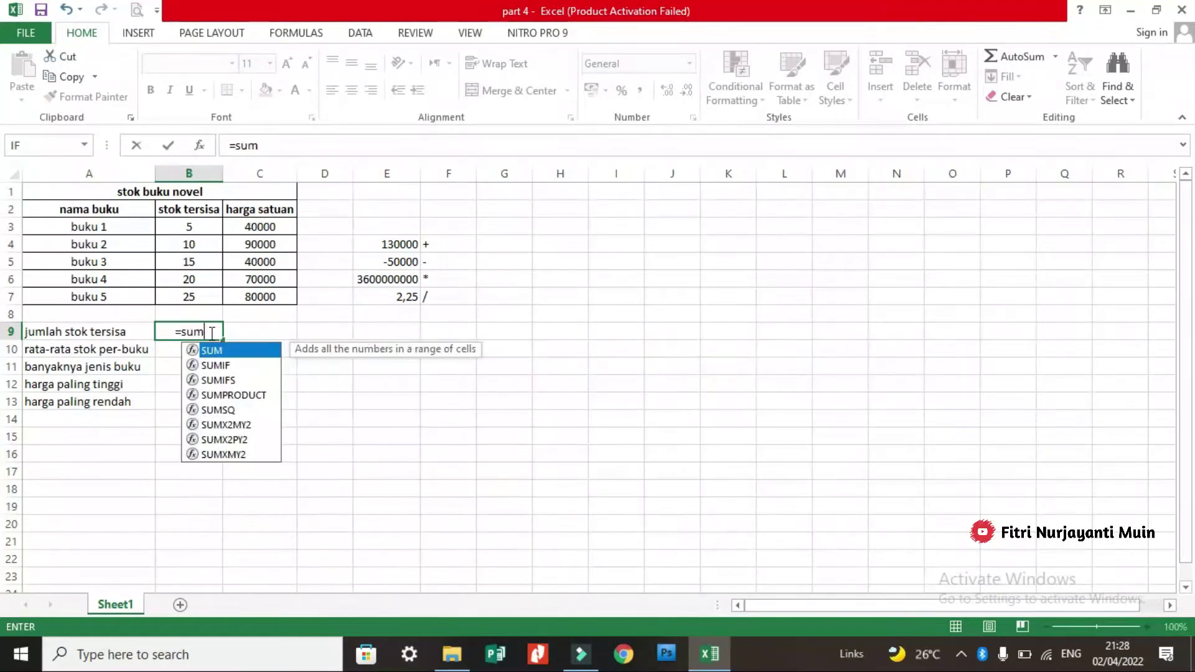
double_click(266, 351)
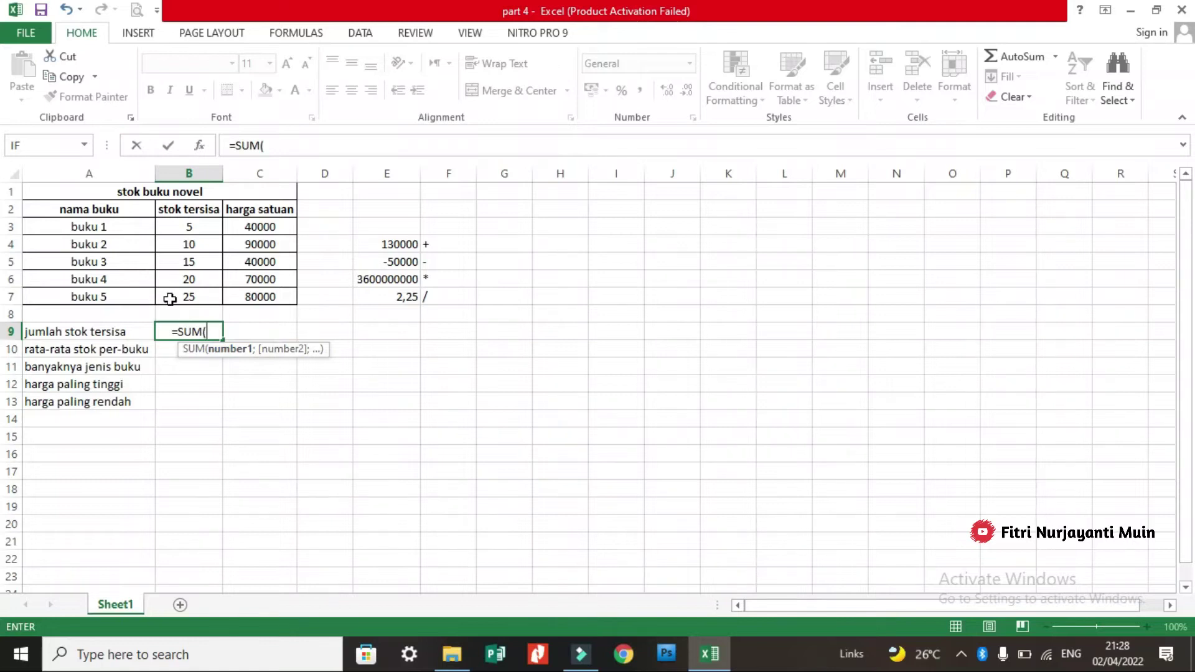
type("(")
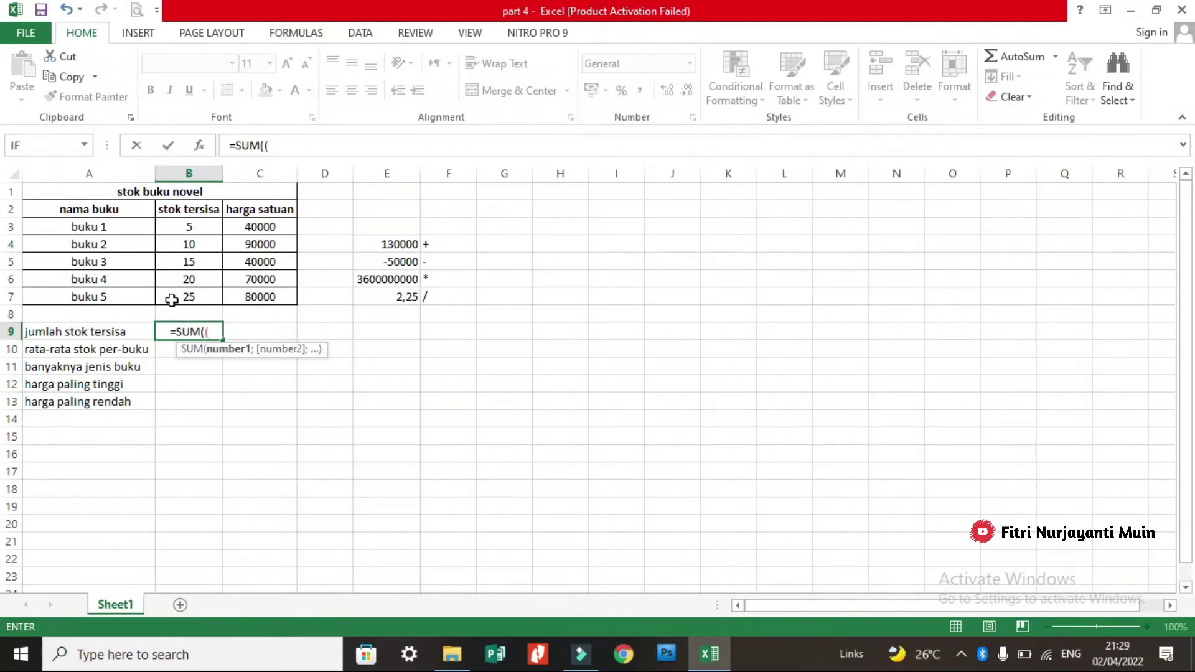
key("BackSpace")
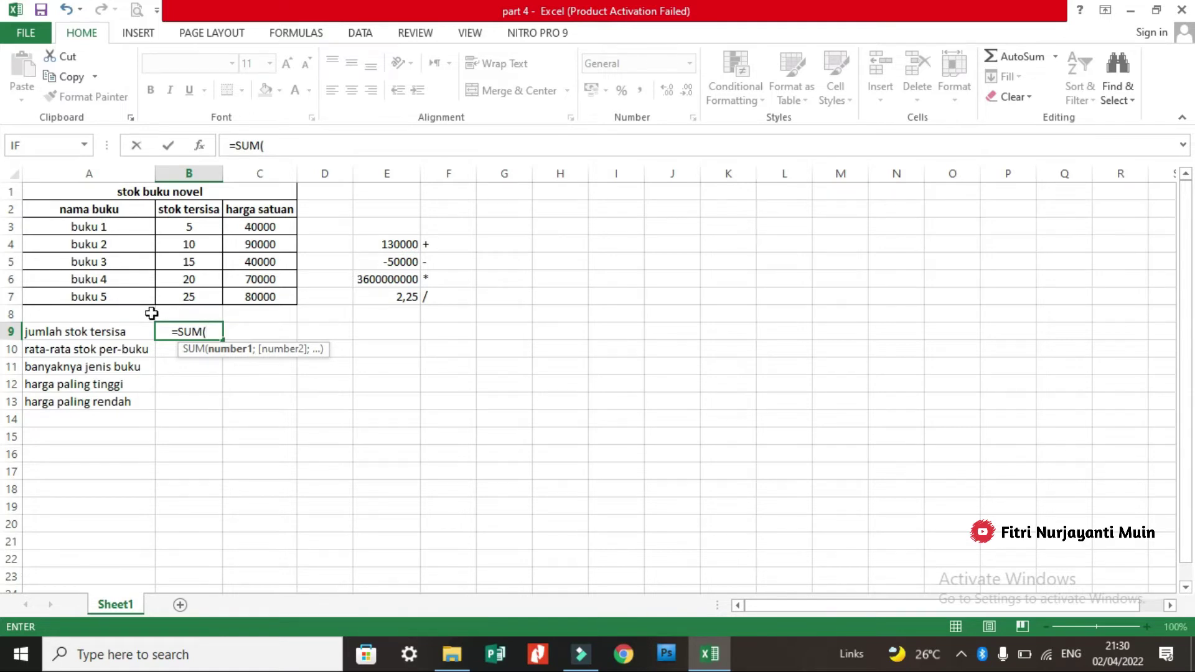
left_click(205, 228)
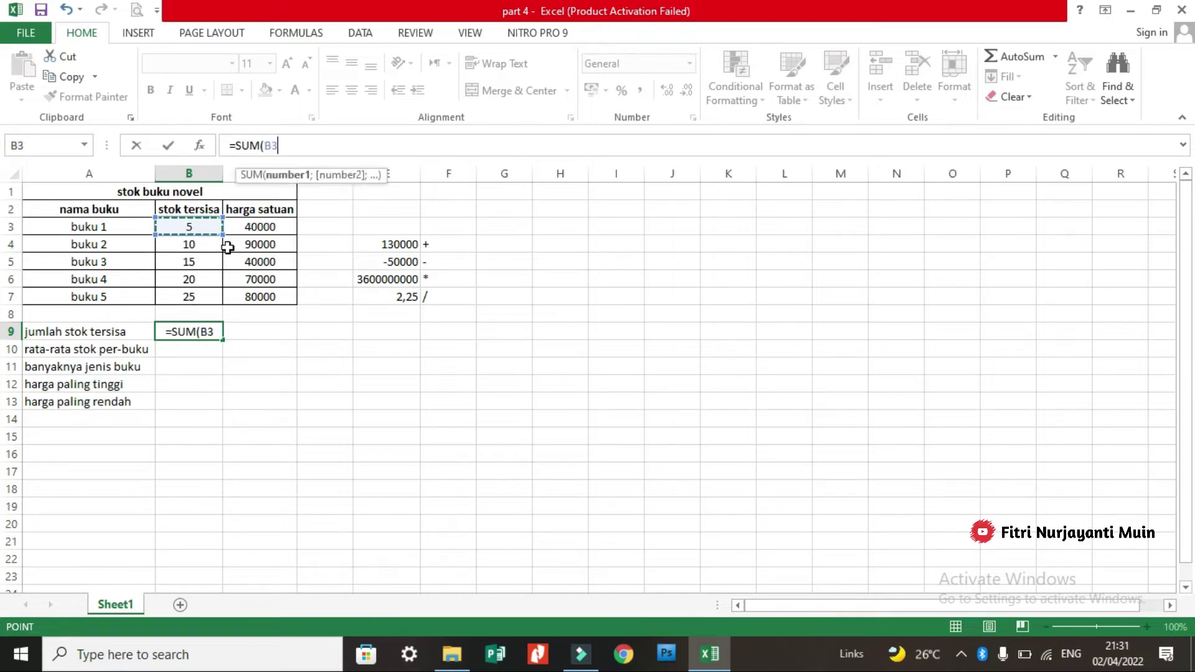
type(";")
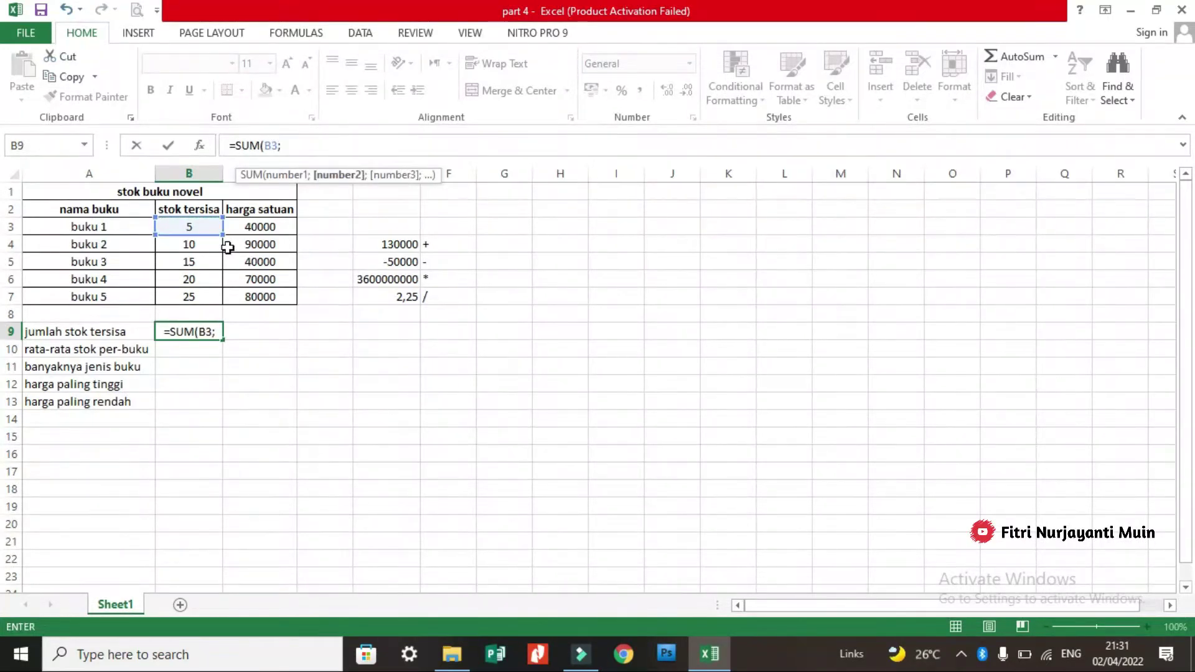
left_click(205, 262)
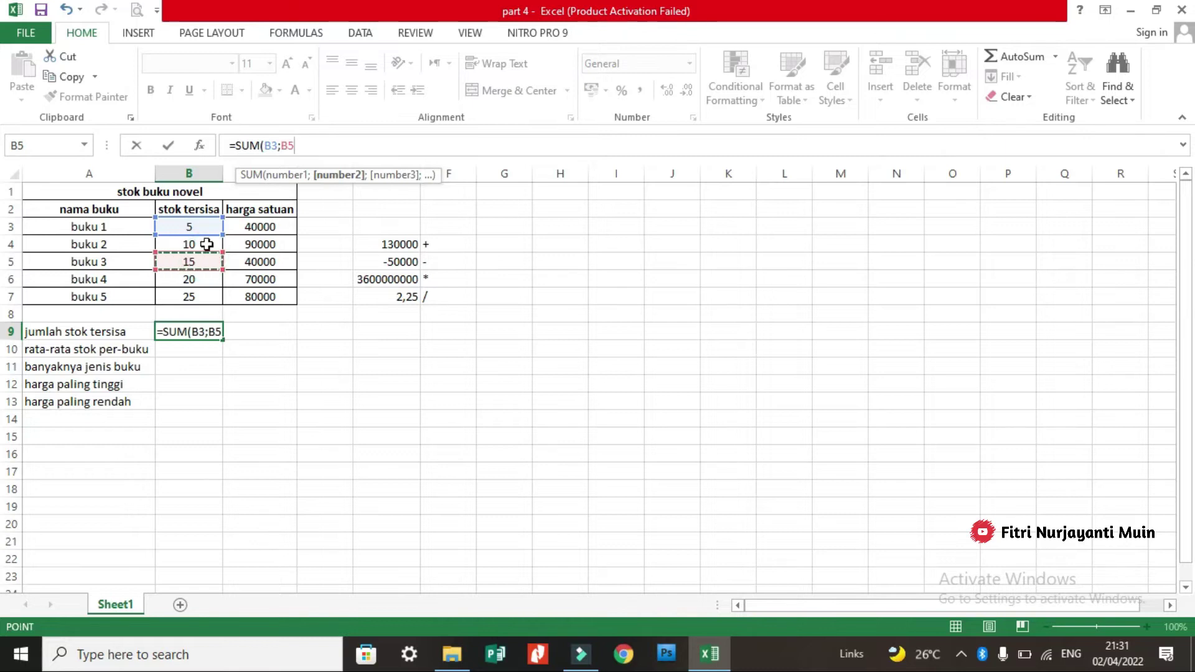
type(";")
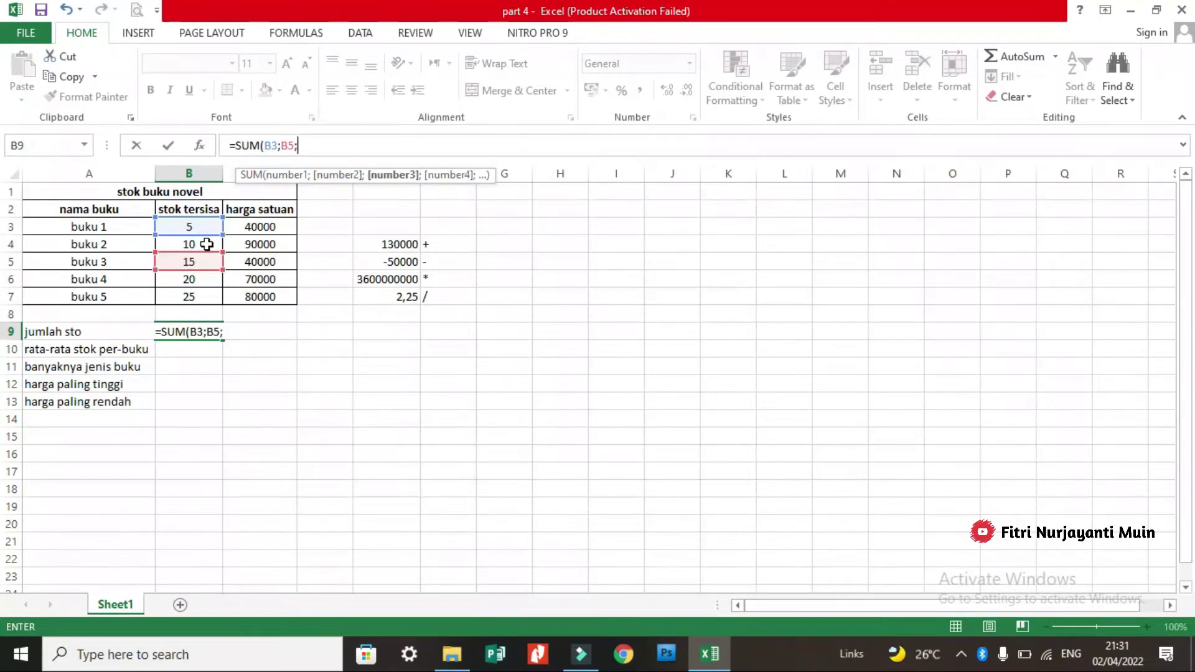
left_click(212, 297)
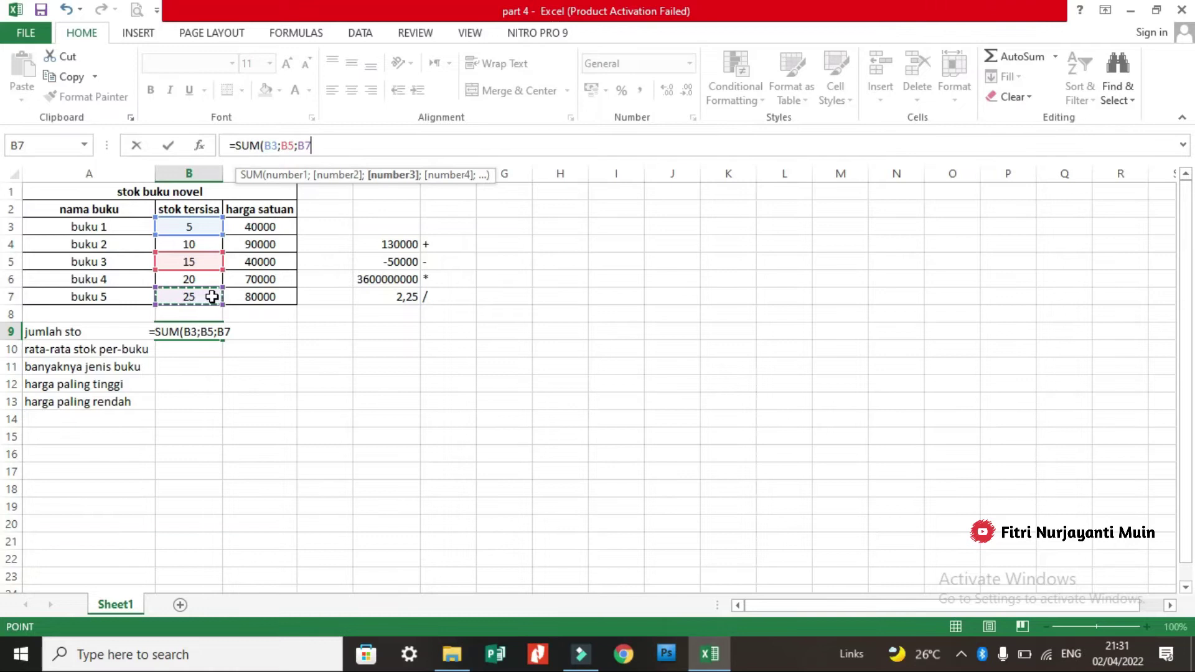
type(")")
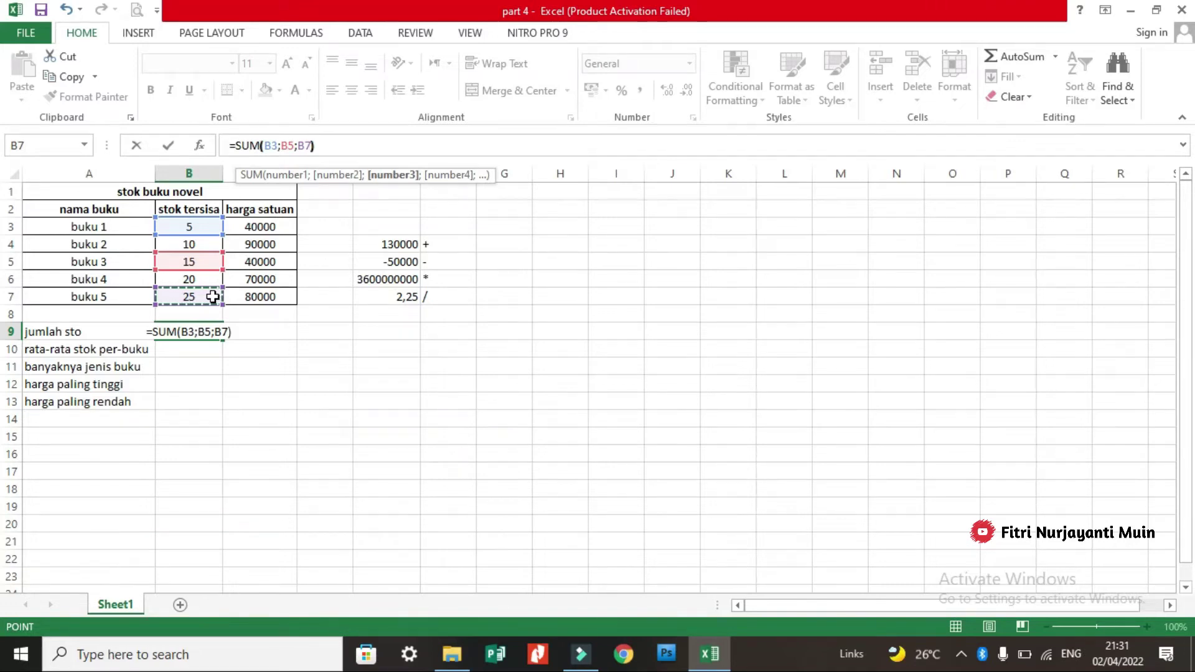
key("Return")
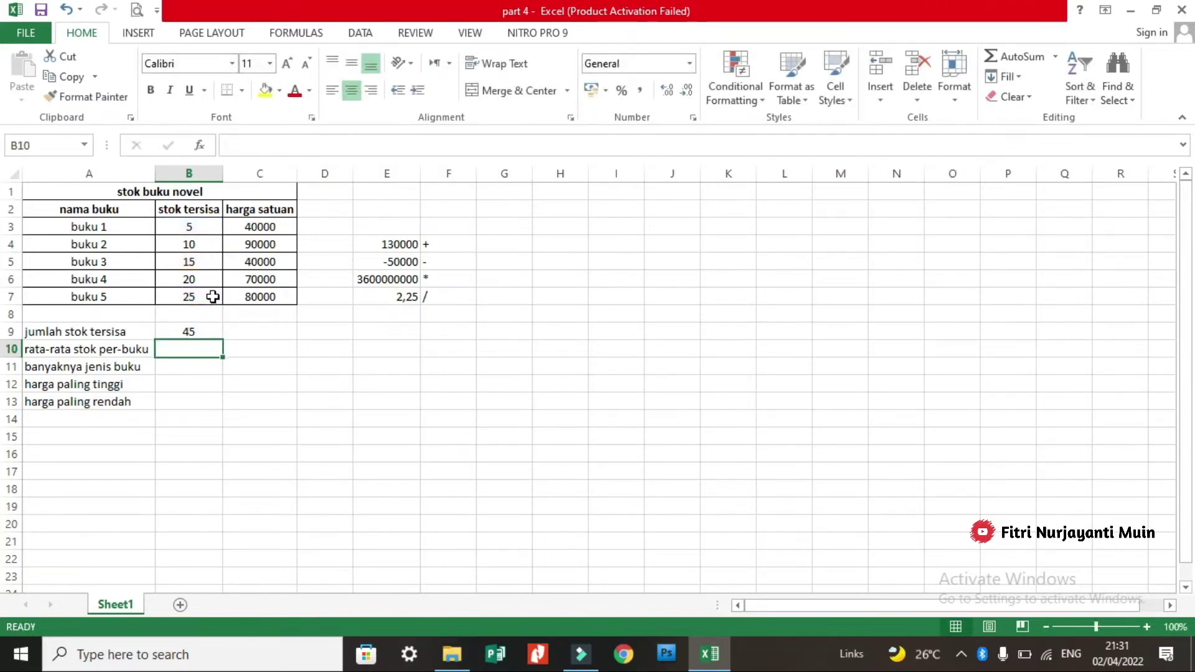
- Check the jumlah stok tersisa formula in B9 against the individual stock cells B3, B5 and B7
left_click(201, 335)
left_click(214, 228)
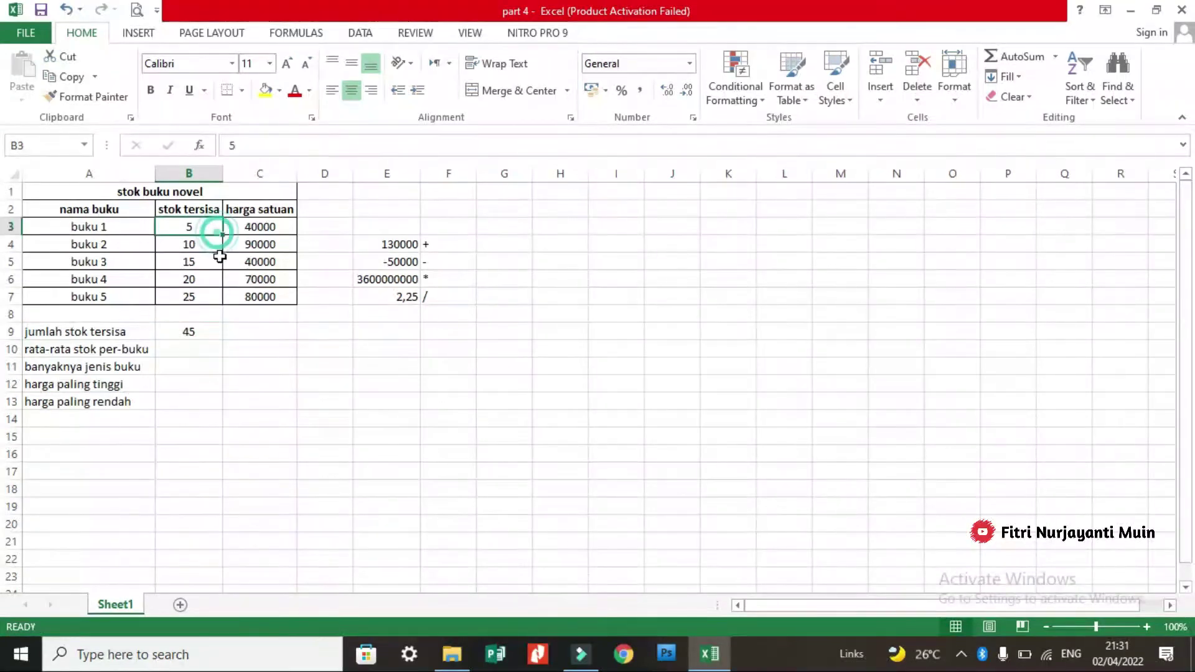
left_click(213, 262)
left_click(213, 292)
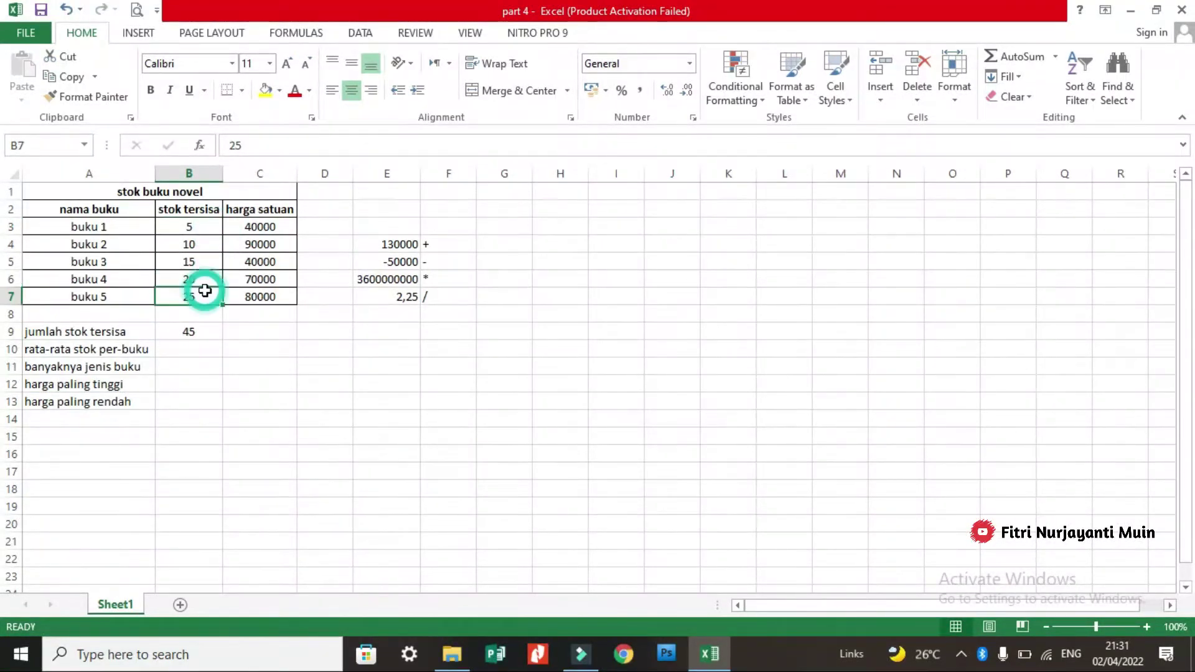
key("BackSpace")
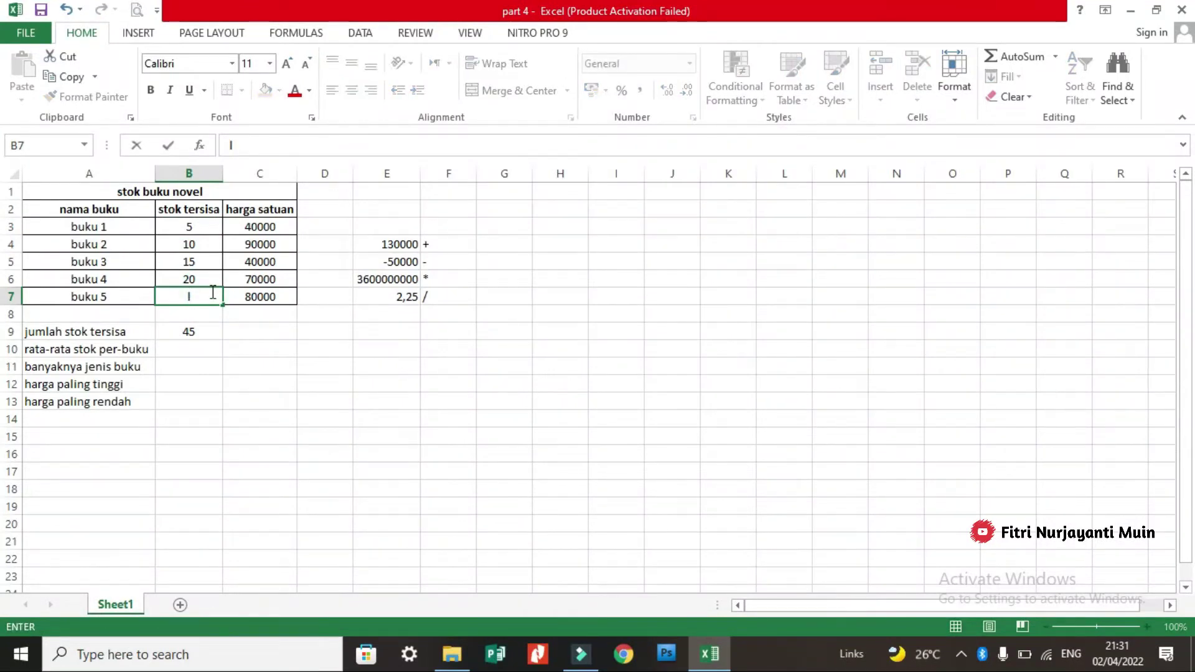
key("ctrl+z")
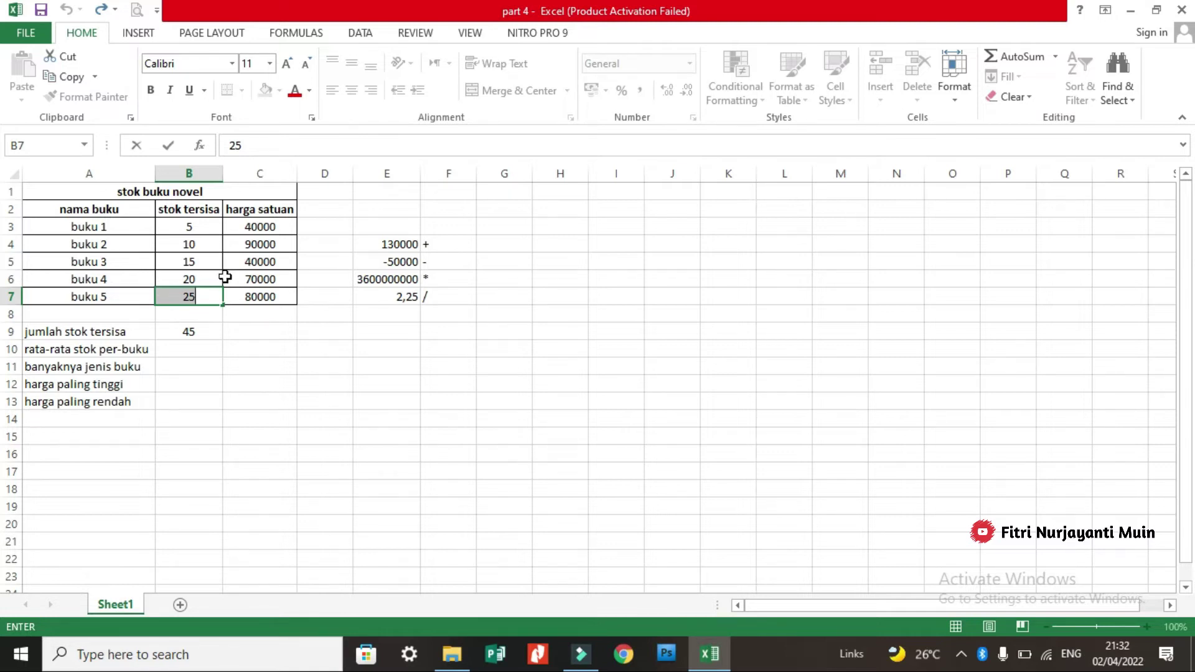
left_click(196, 328)
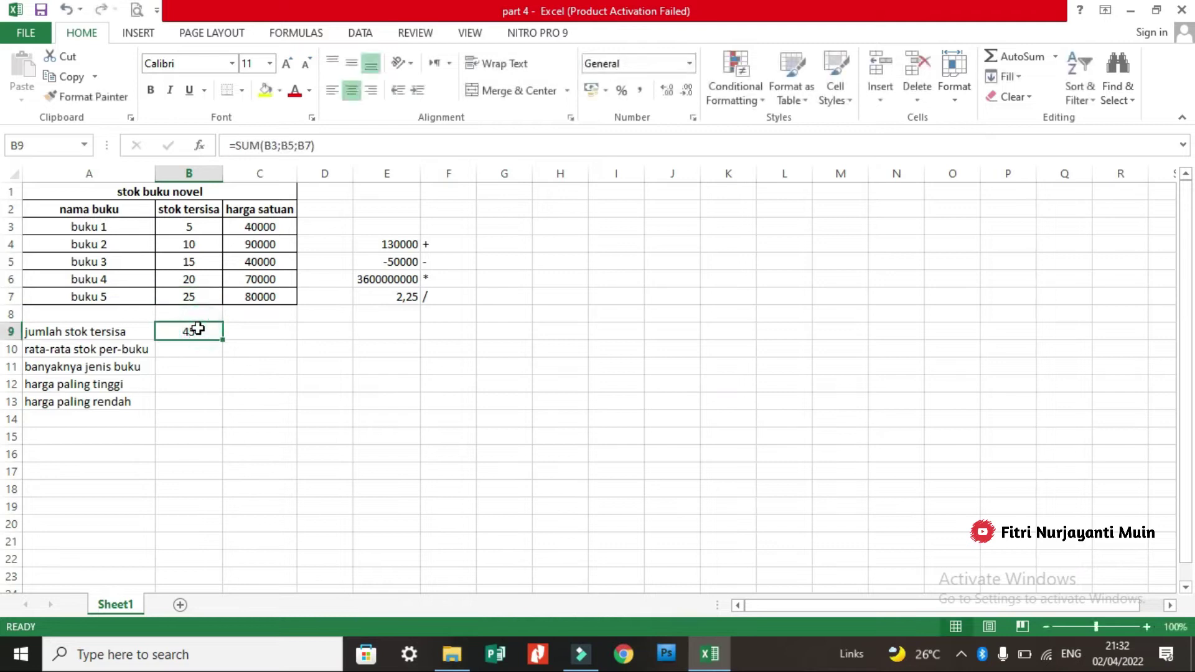
- Change the jumlah stok tersisa formula in B9 to =SUM(B3;B5;B4) so it adds buku 1, buku 3 and buku 2
double_click(197, 328)
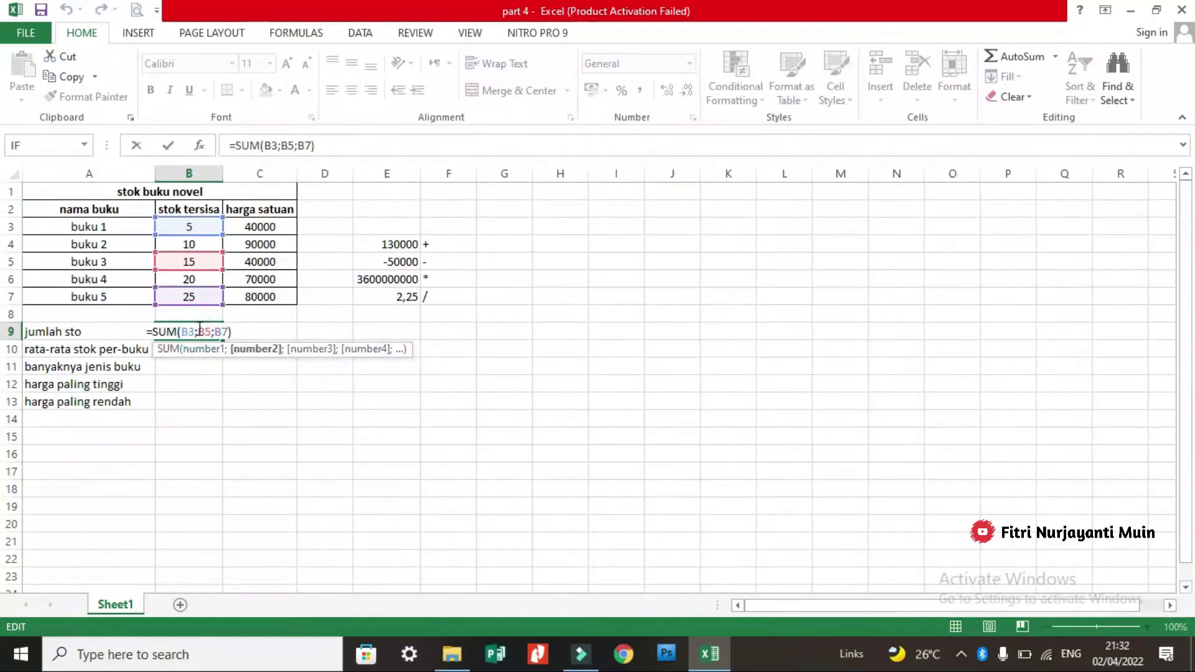
left_click(211, 331)
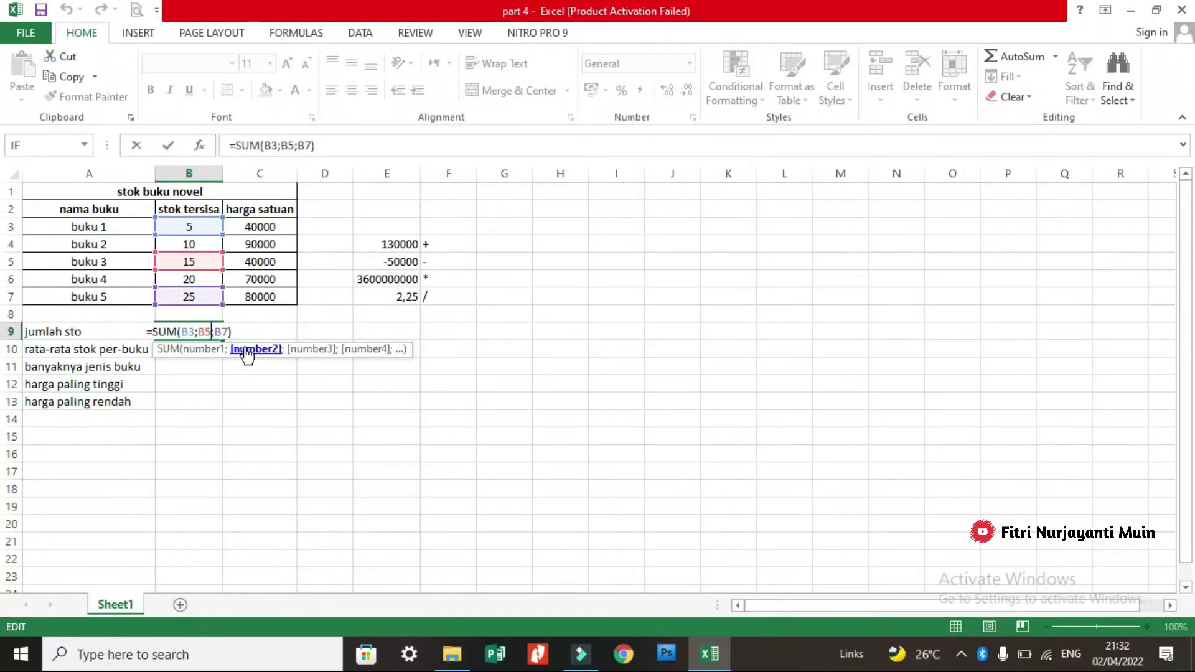
key("Right")
key("Delete")
key("Delete")
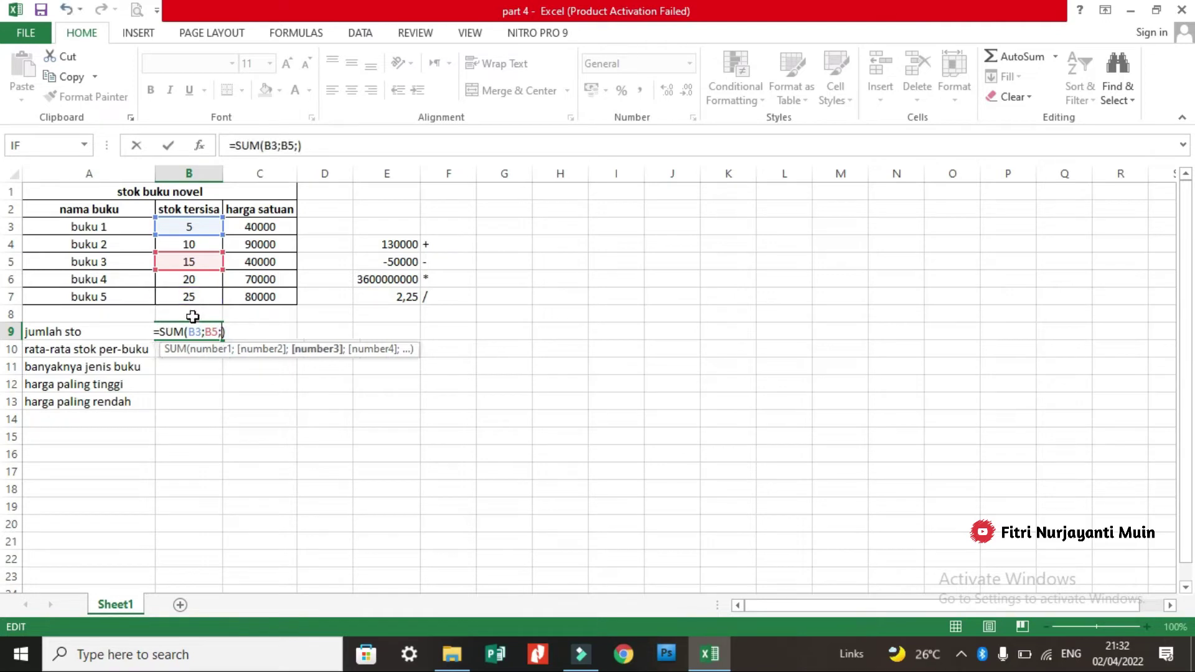
left_click(196, 243)
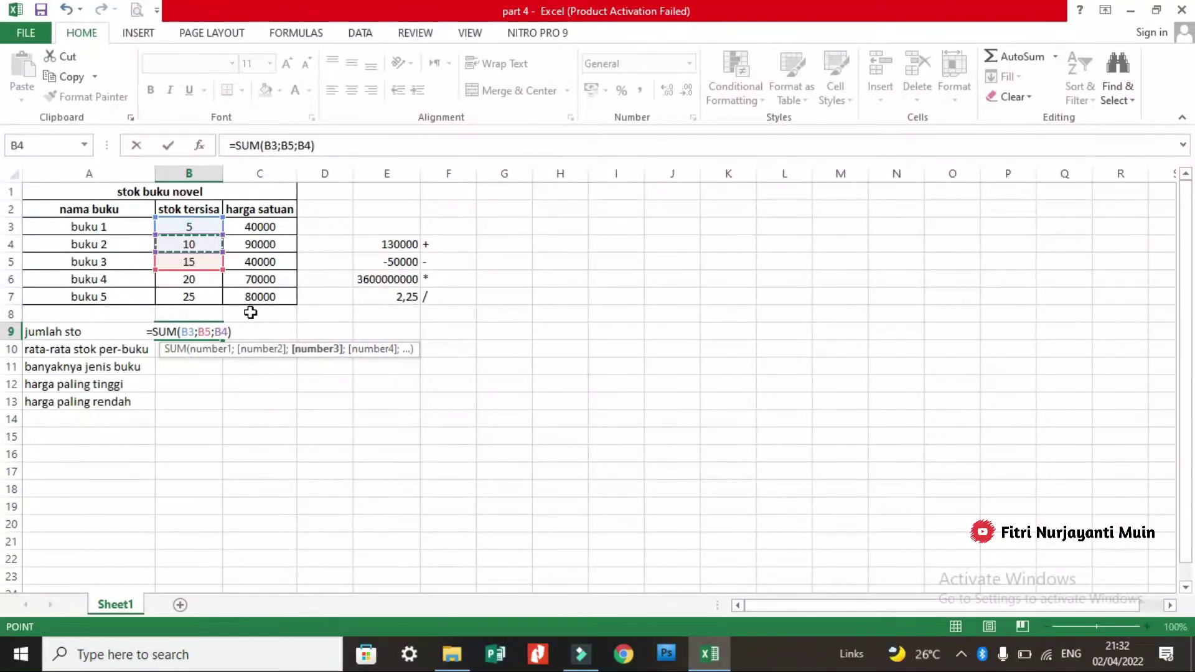
key("Return")
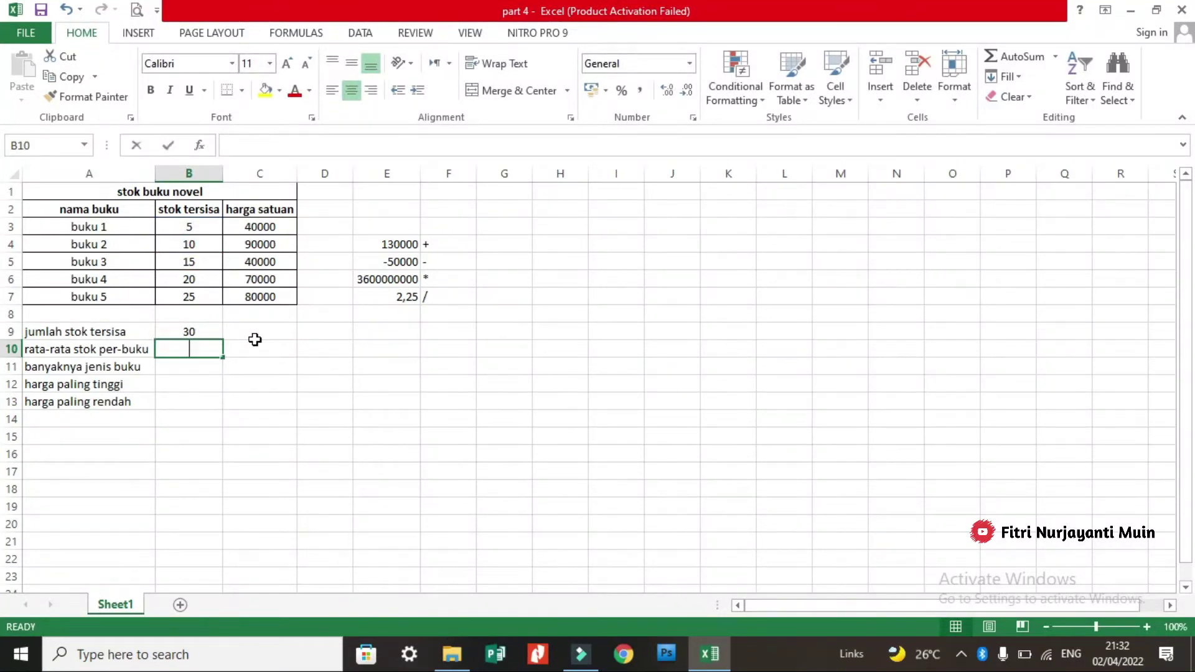
- Review the separate cell references in the B9 formula against the stok tersisa column
double_click(209, 329)
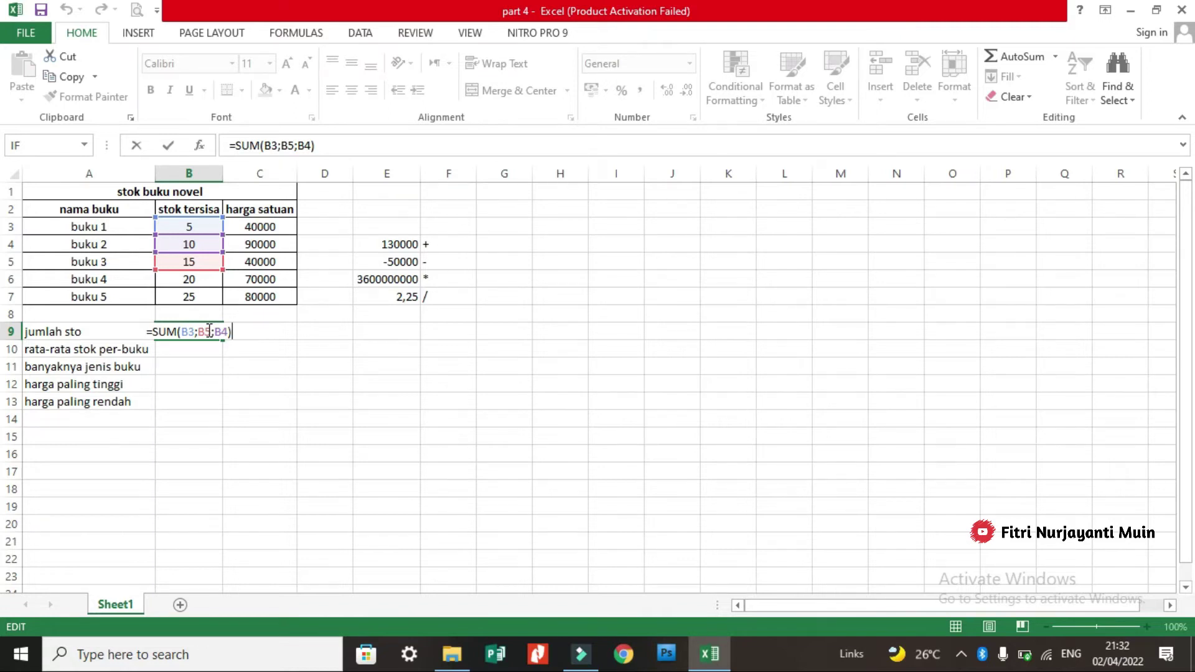
left_click(193, 377)
left_click(194, 330)
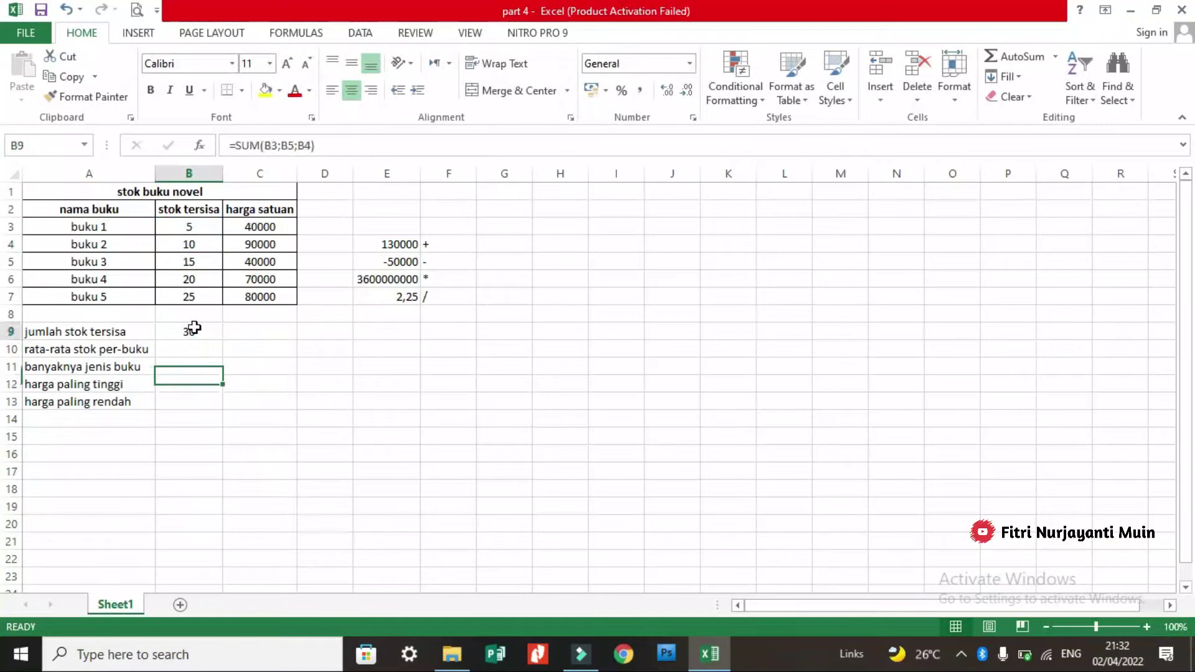
key("F2")
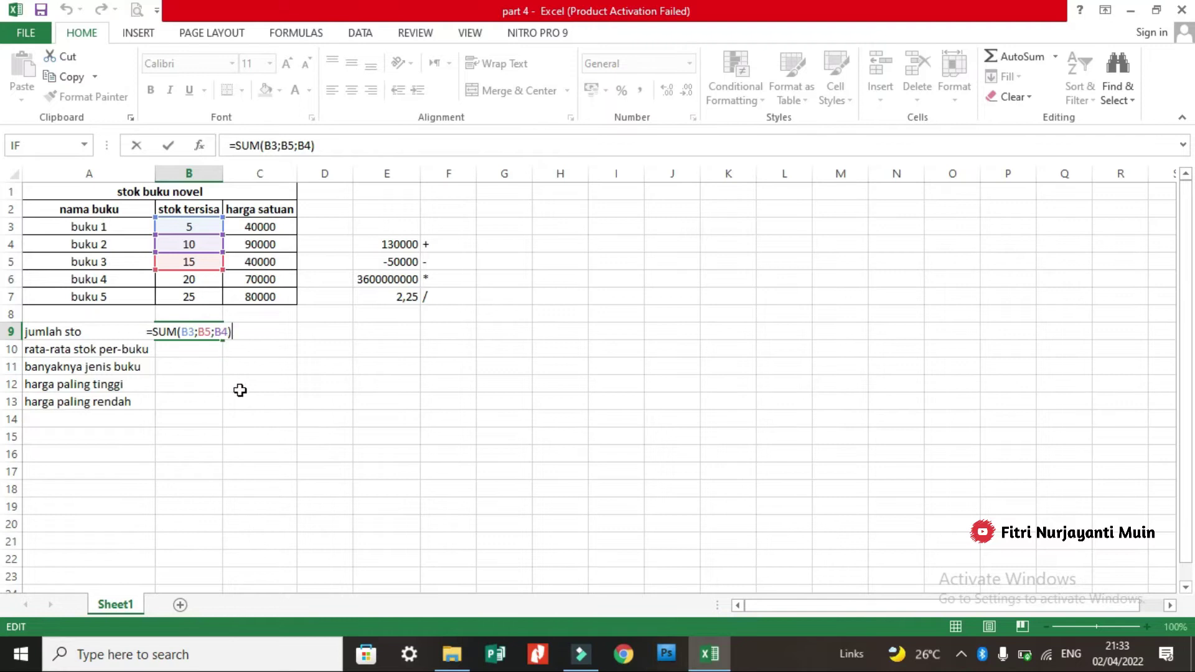
left_click(240, 390)
- Enter a SUM formula over the range B3:B7 in cell C9 to total the remaining stock of all five books
left_click(257, 329)
type("=sum")
double_click(306, 349)
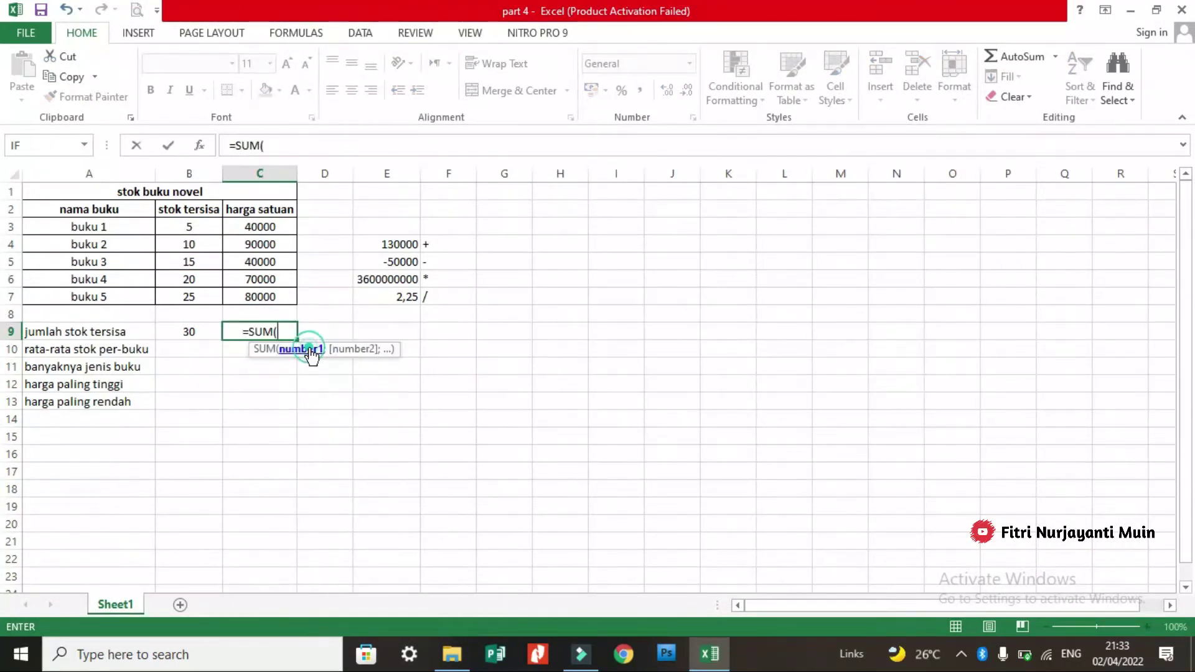
left_click(189, 229)
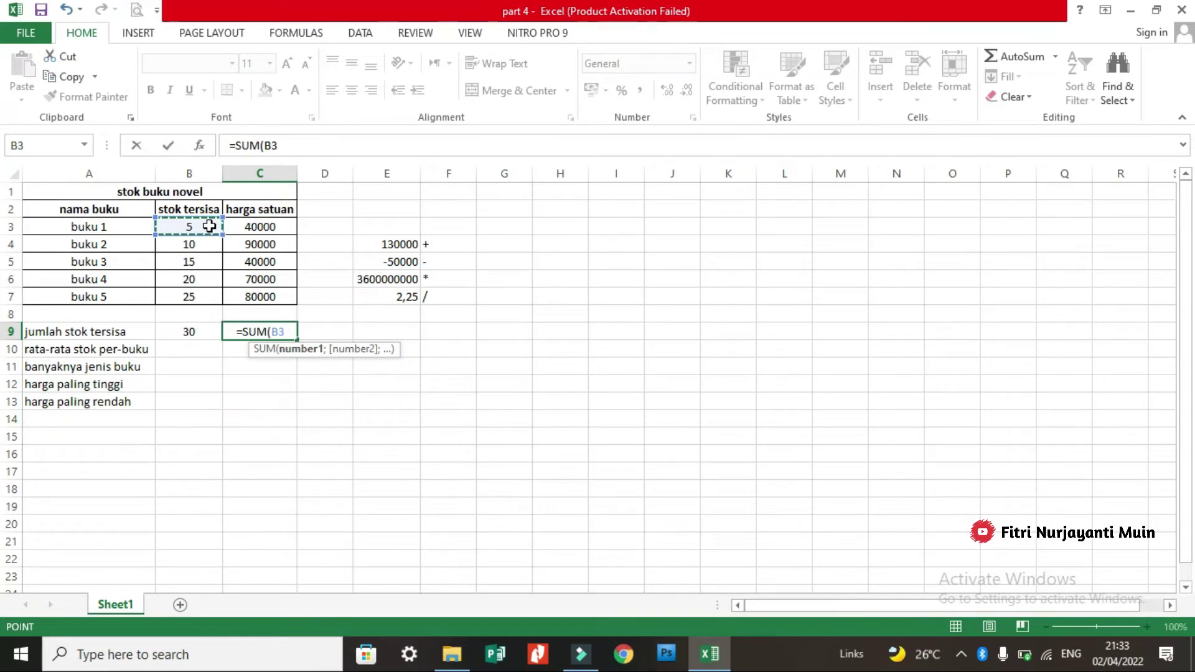
left_click_drag(209, 226, 203, 301)
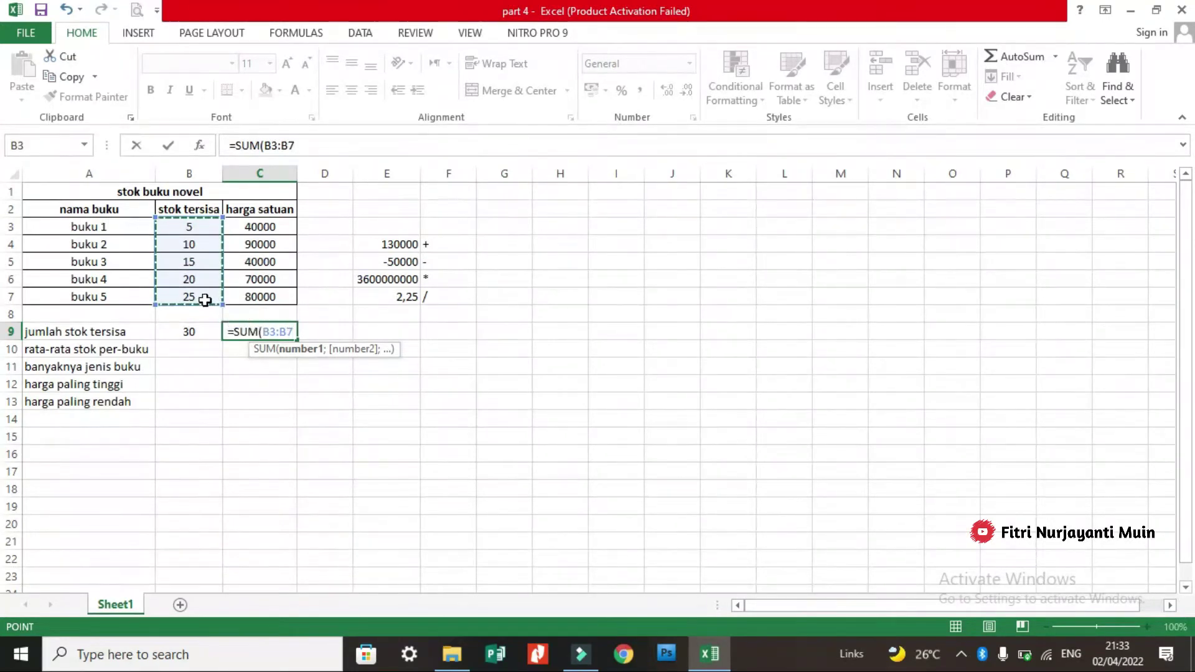
key("Return")
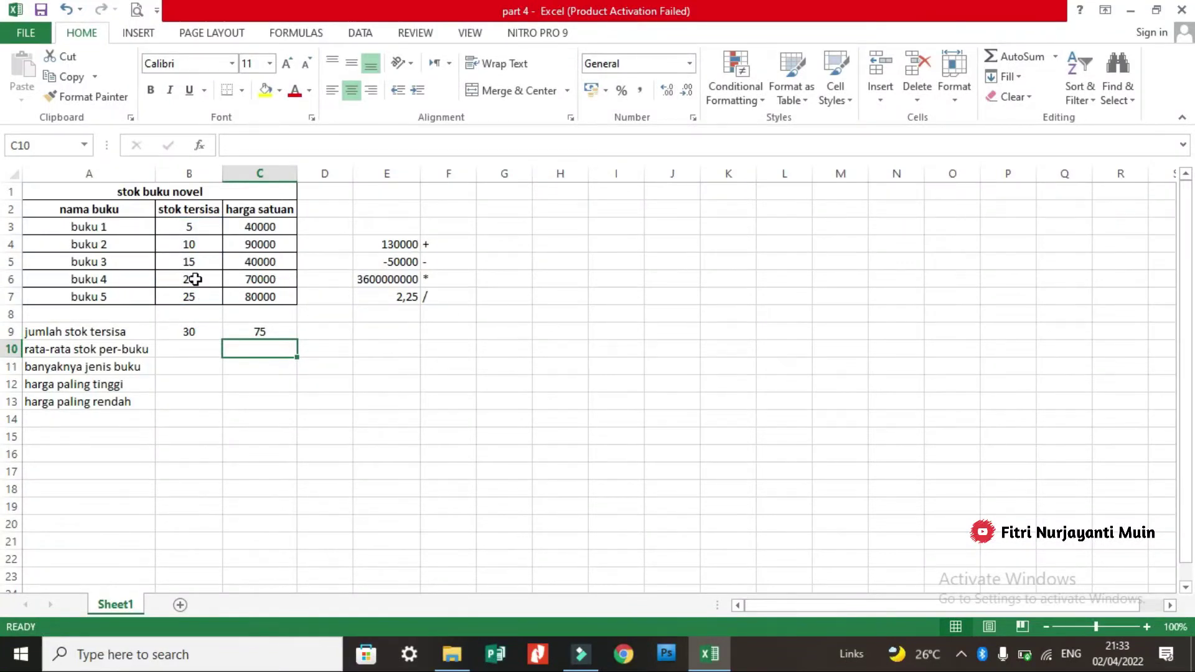
left_click_drag(201, 224, 197, 279)
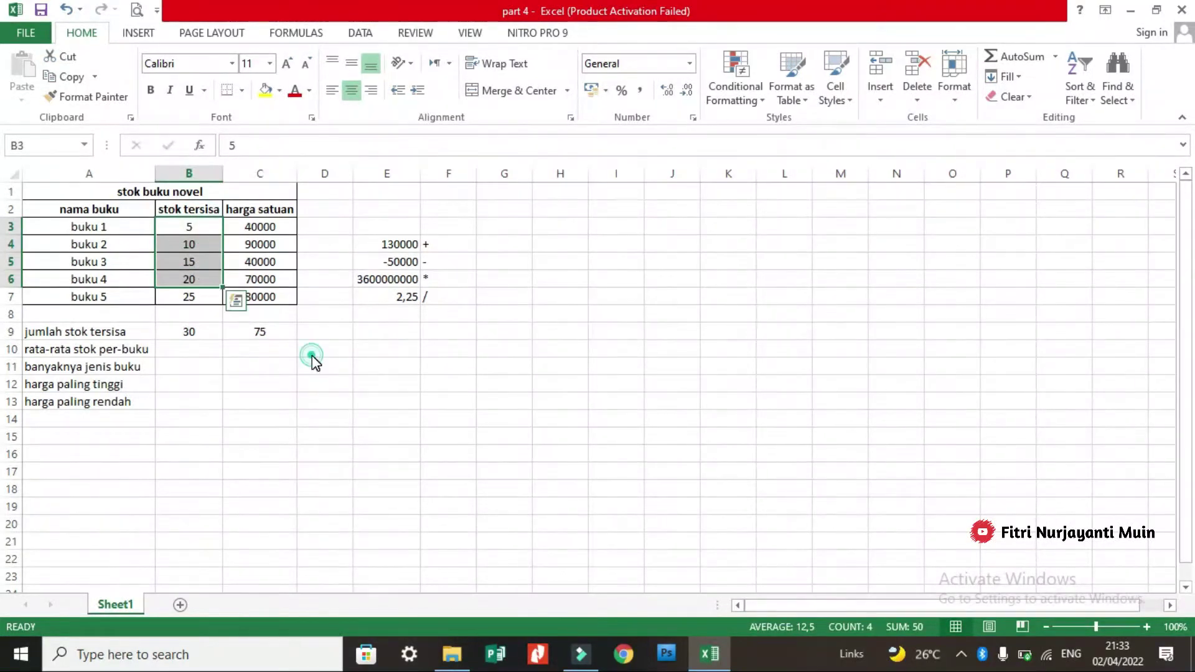
left_click(311, 354)
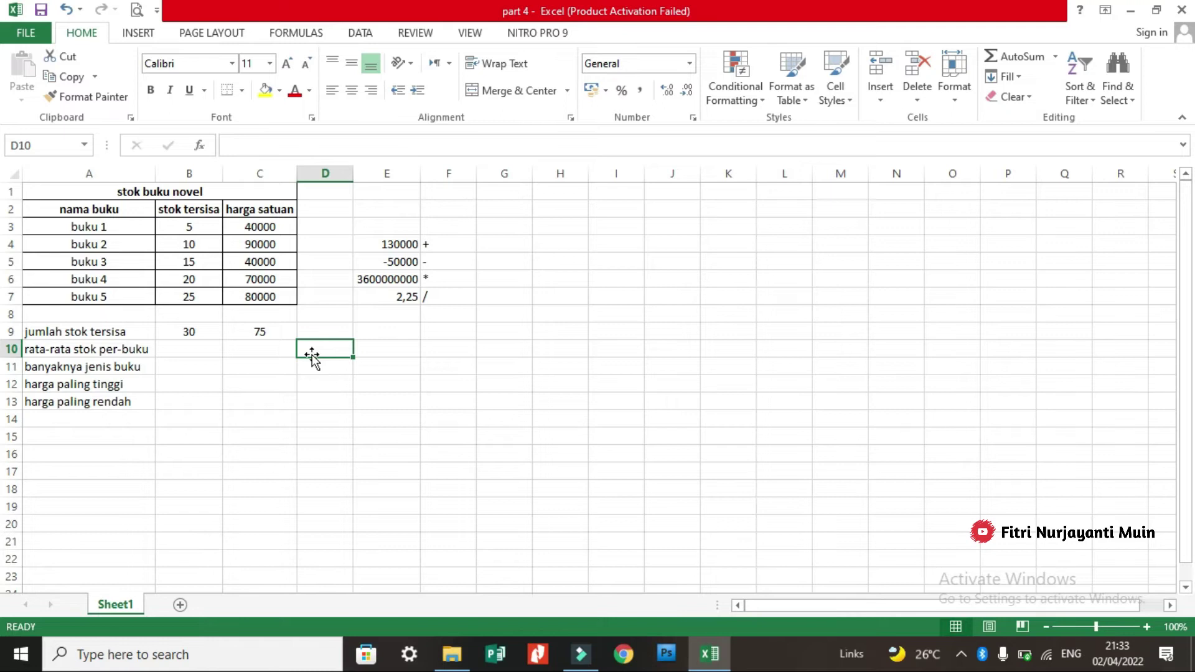
- Enter an AVERAGE formula of B3;B5;B7 in cell B10 for the rata-rata stok per-buku of buku 1, buku 3 and buku 5
left_click(101, 349)
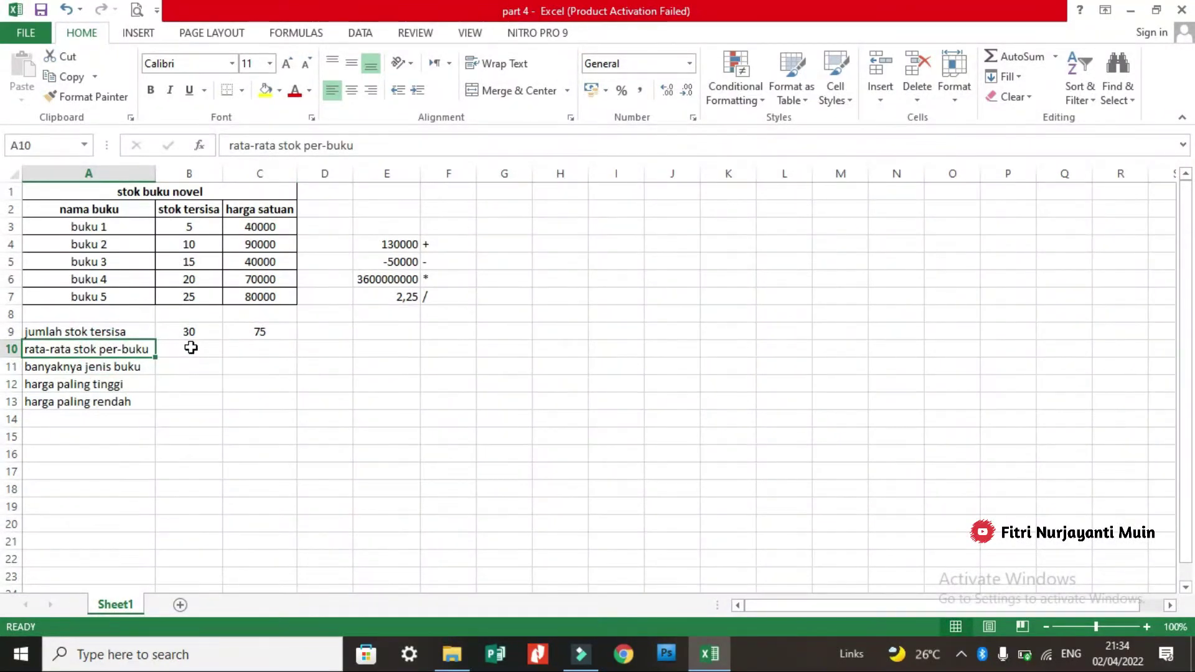
left_click(193, 349)
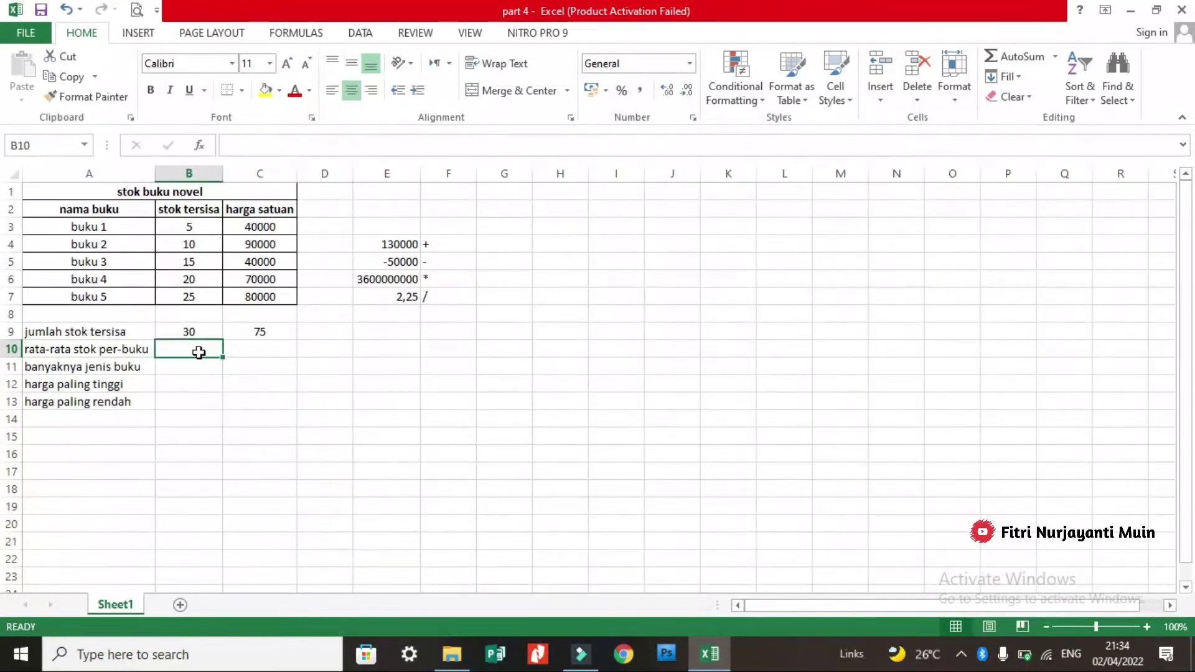
type("=")
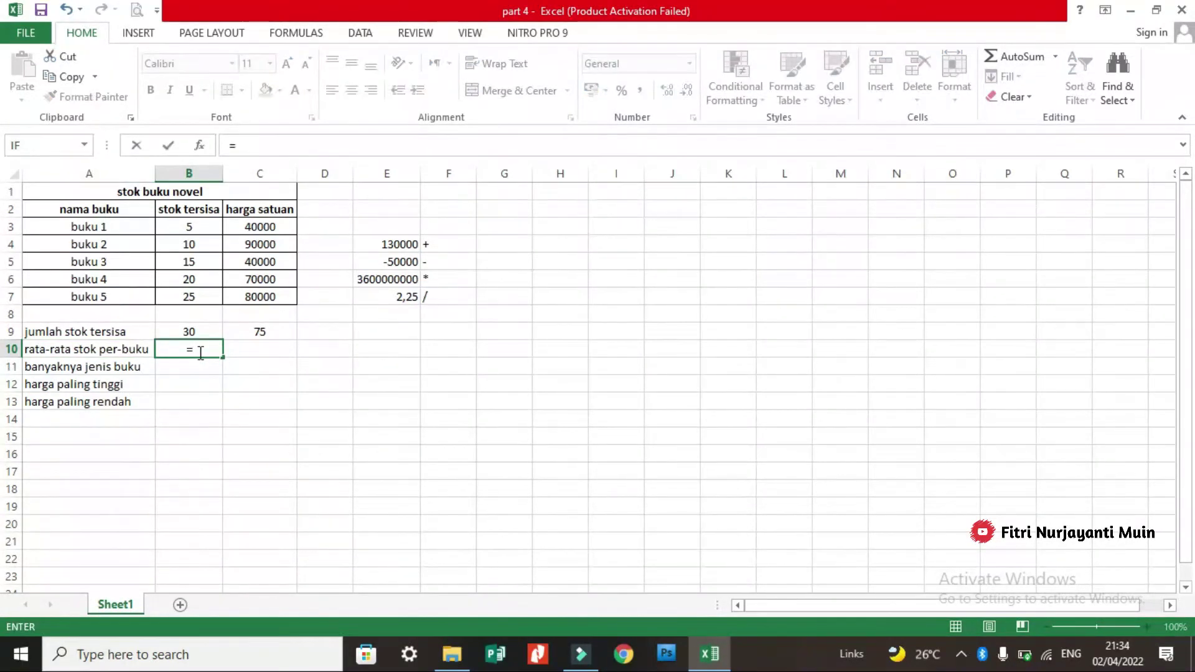
type("av")
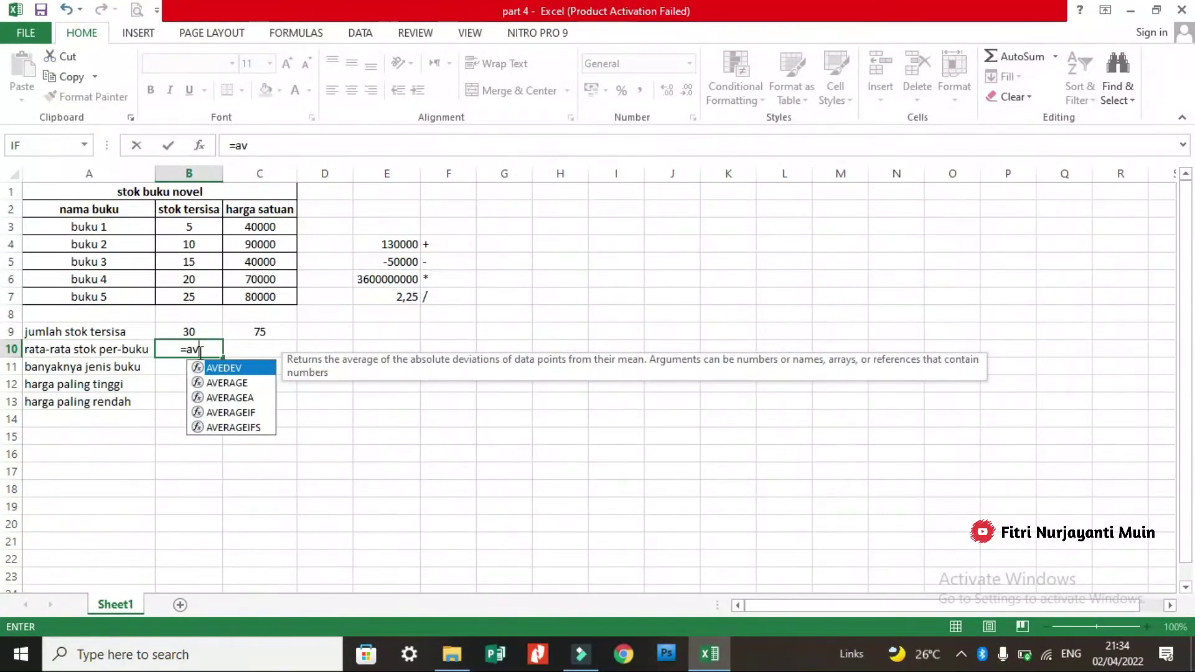
key("Down")
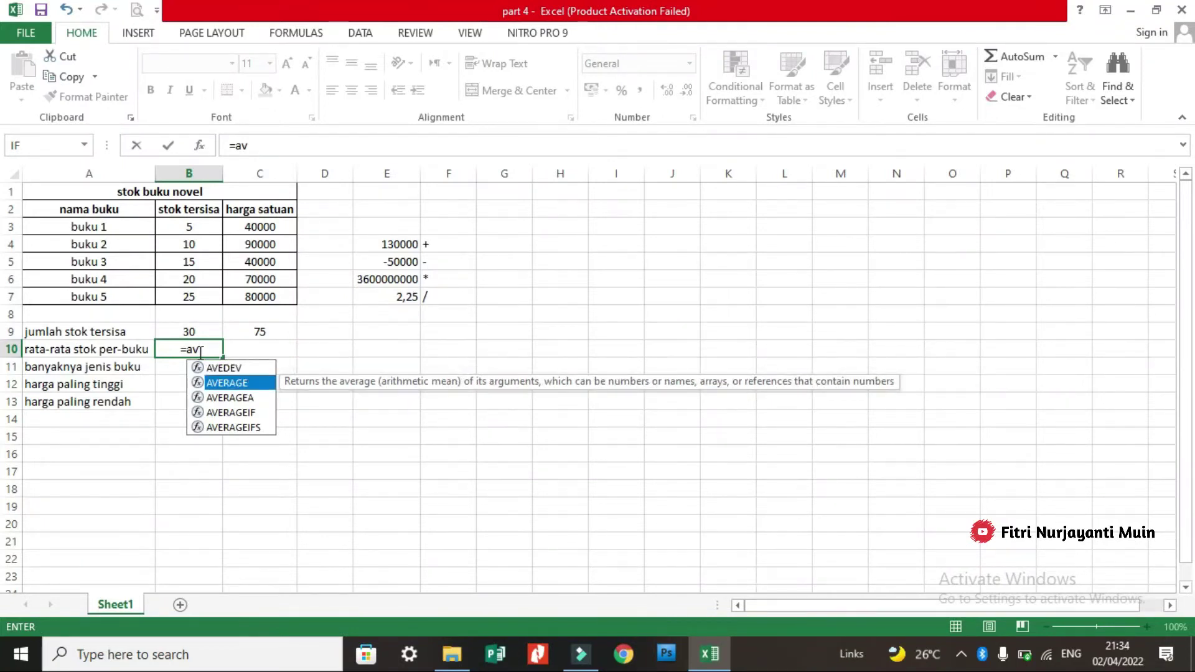
double_click(249, 382)
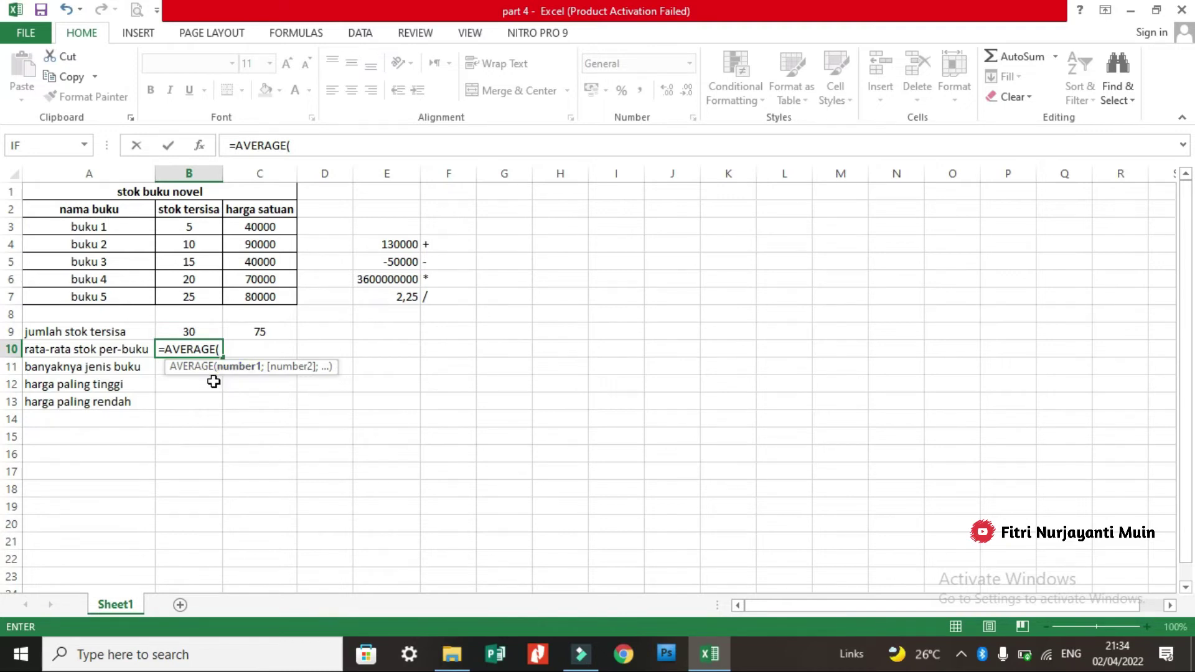
left_click(196, 225)
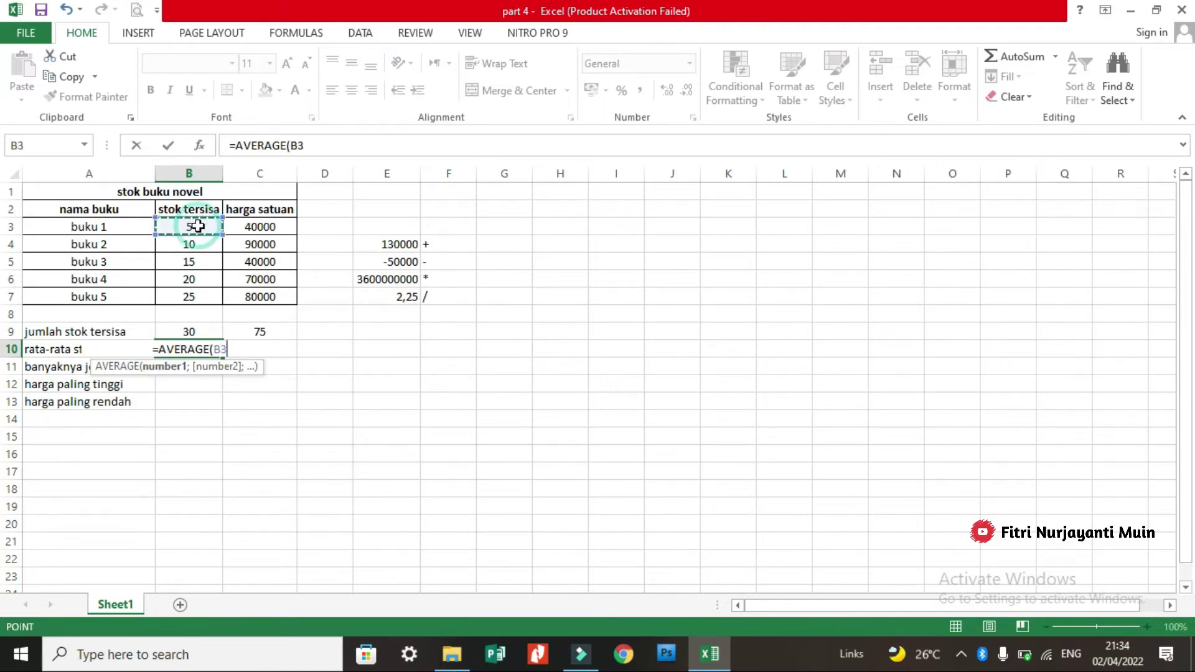
type(";")
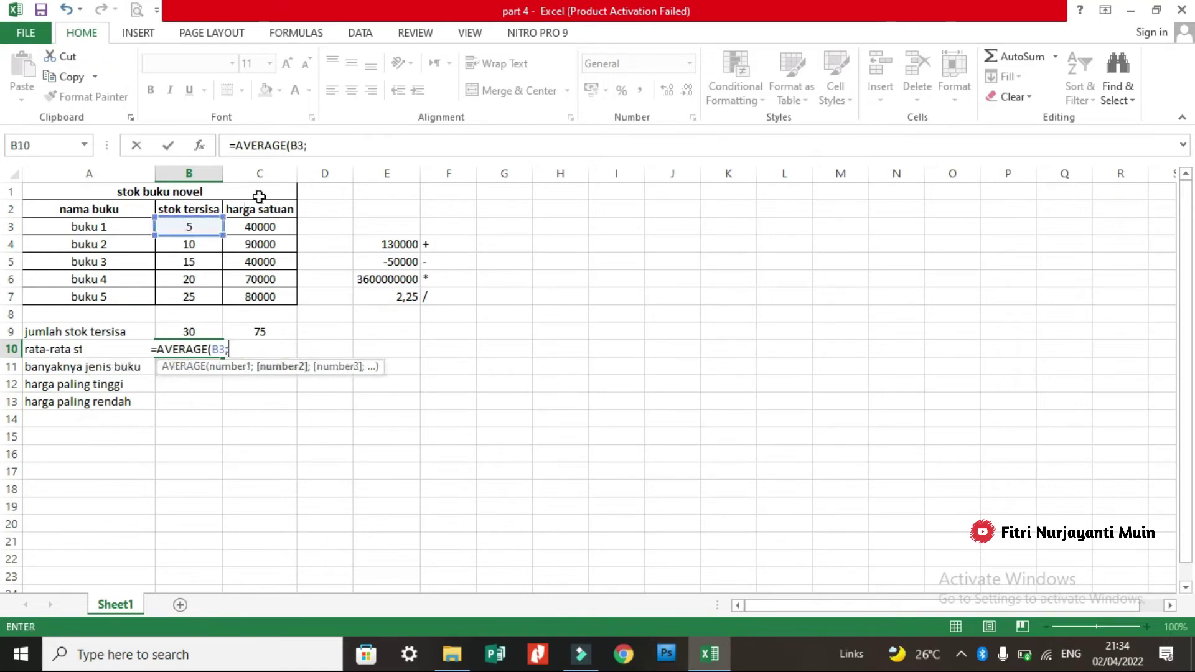
left_click(203, 257)
type(";")
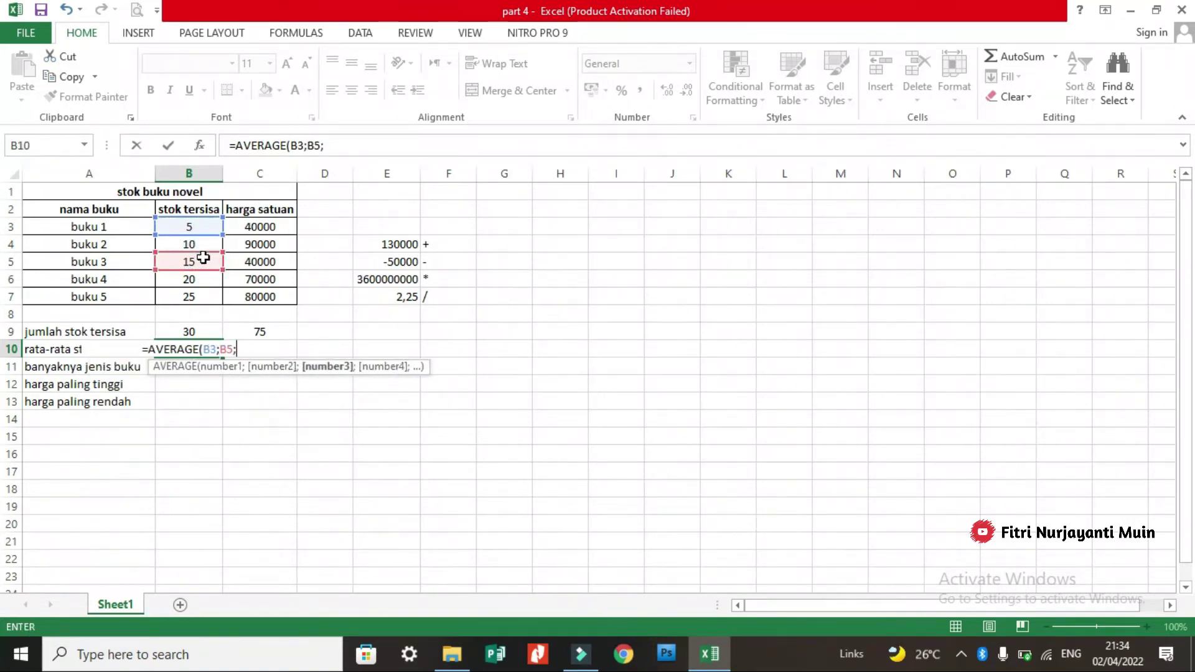
left_click(204, 298)
key("Return")
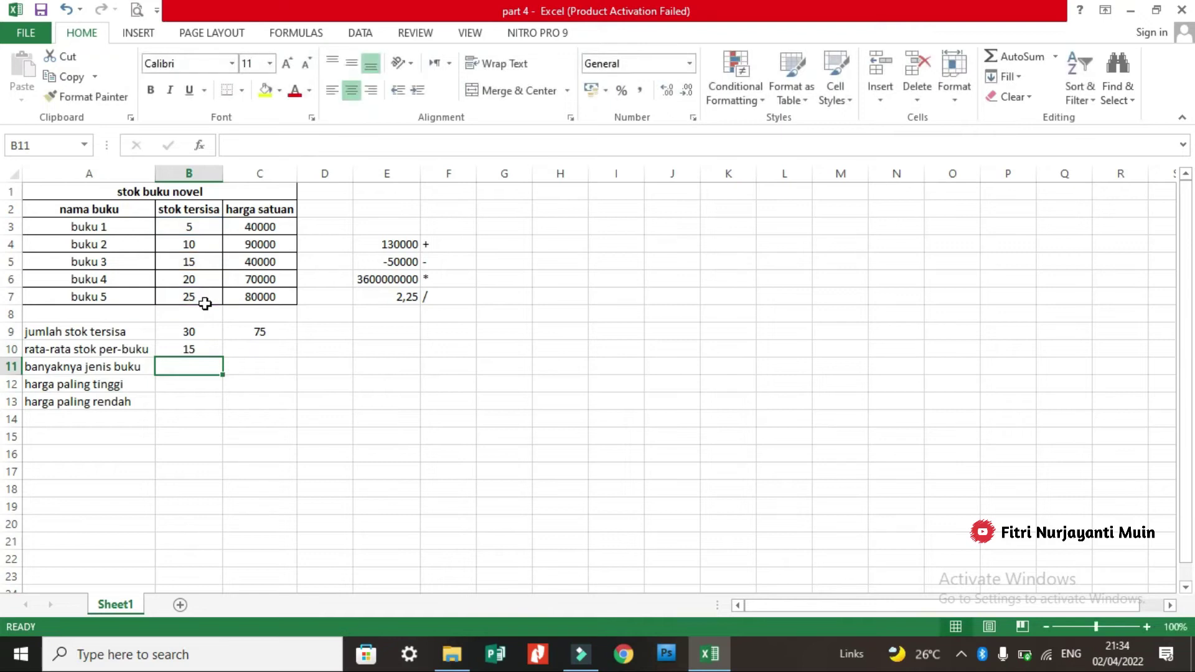
- Try to enter an AVERAGE formula over the stock range B3:B7 in cell C10
left_click(266, 349)
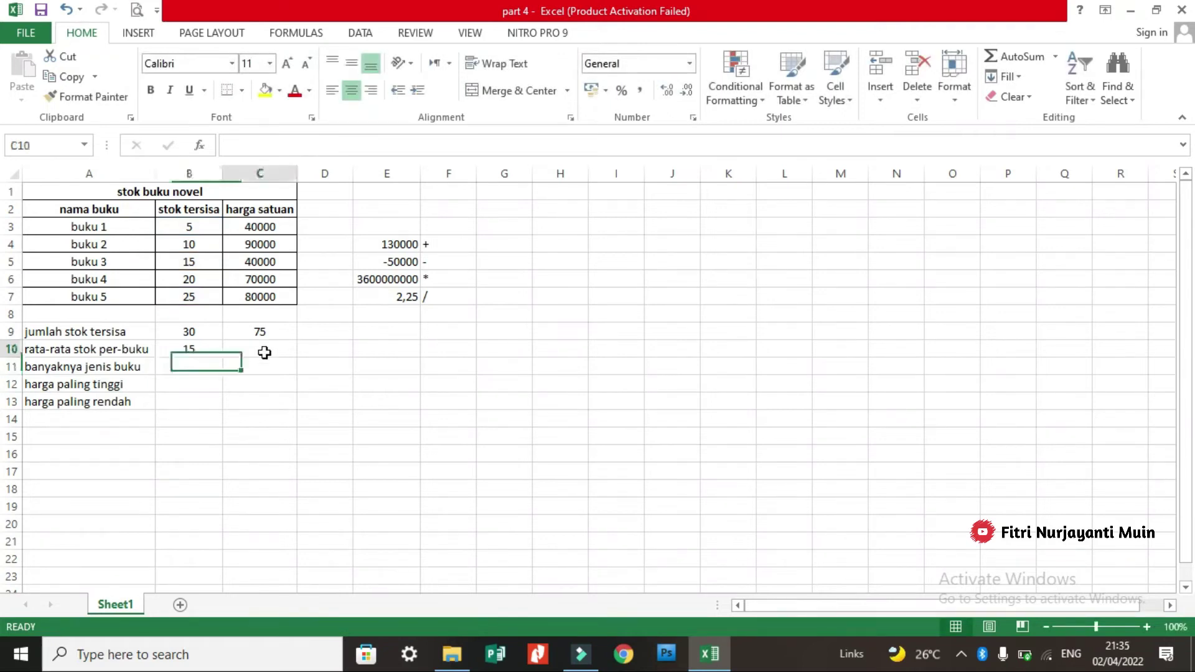
type("=")
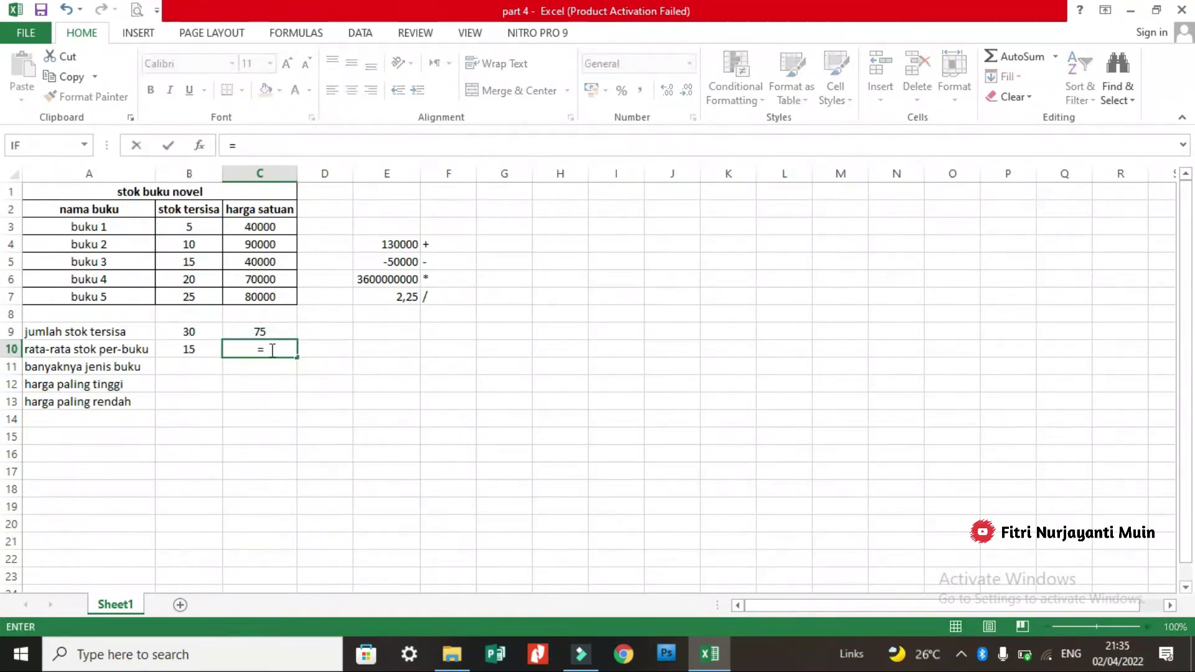
type("av")
key("Down")
key("Return")
left_click_drag(207, 226, 207, 295)
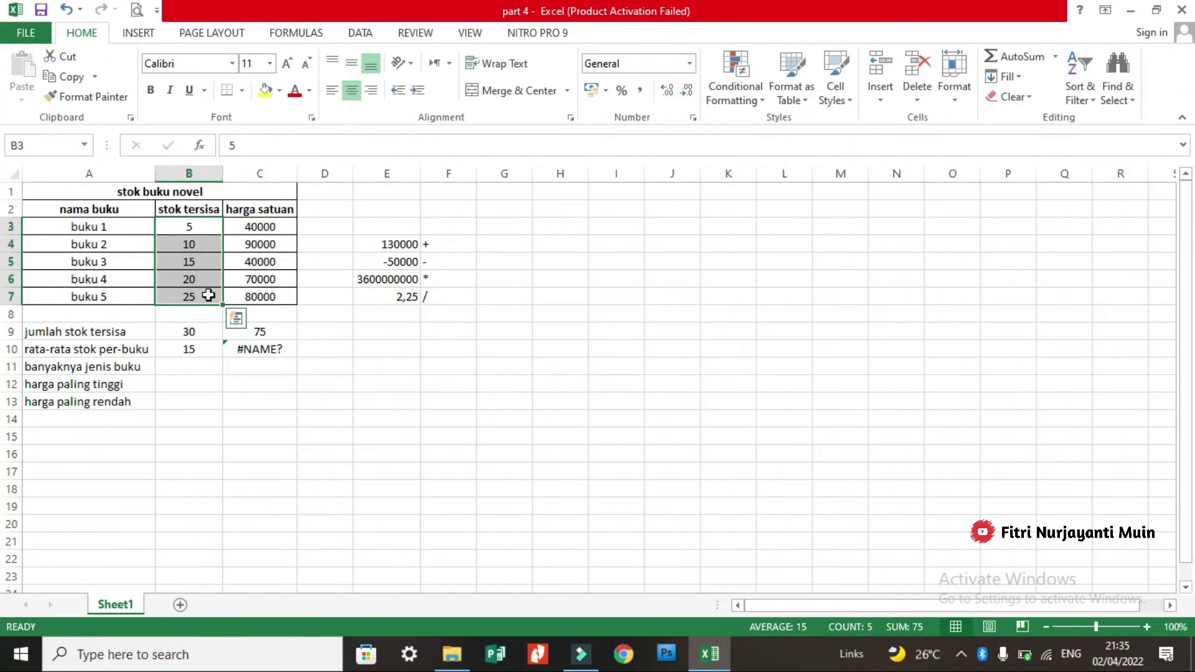
- Replace the content of C10 with =AVERAGE(B3:B7) to average the remaining stock of all five books
left_click(275, 348)
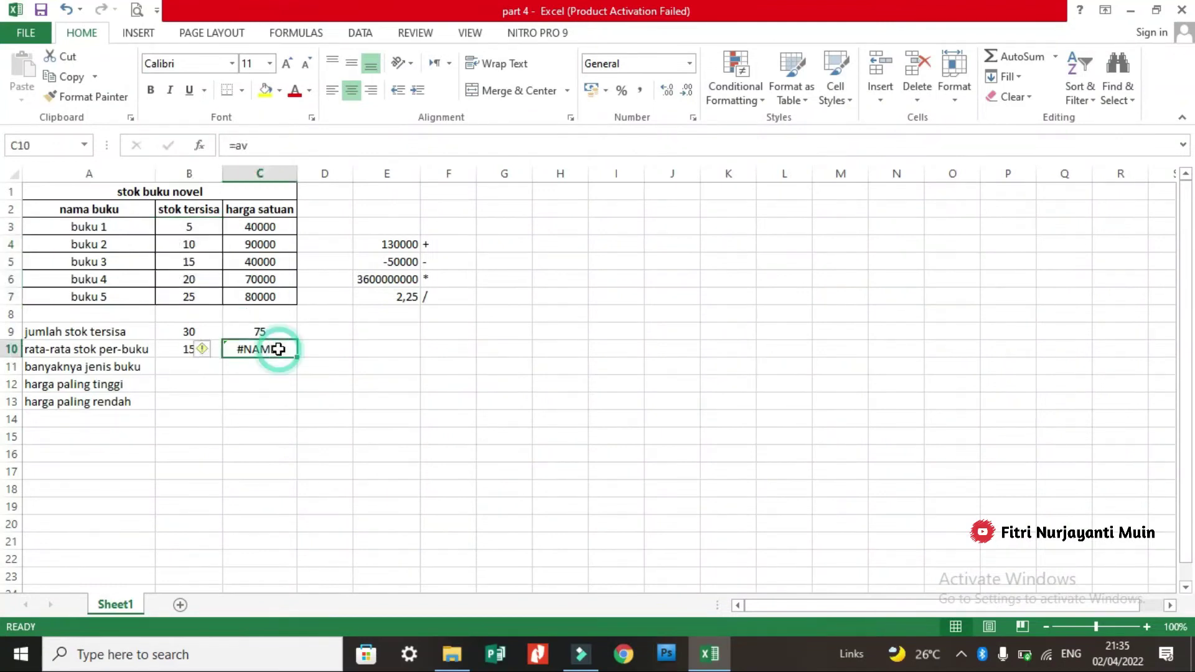
type("=av")
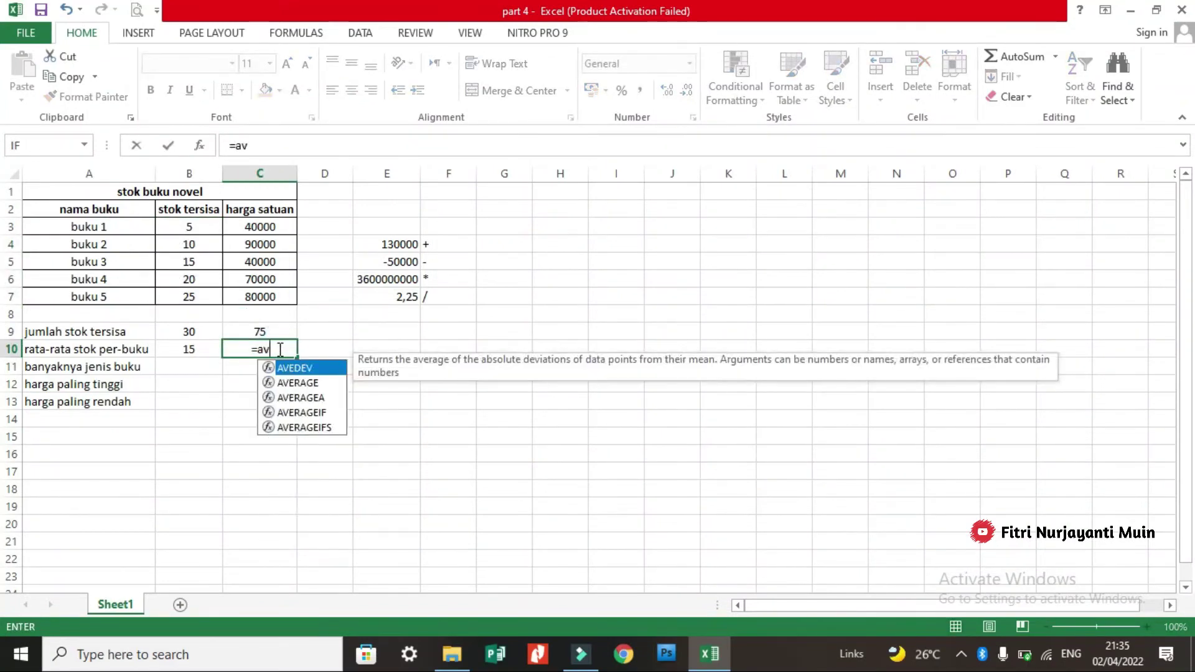
double_click(330, 383)
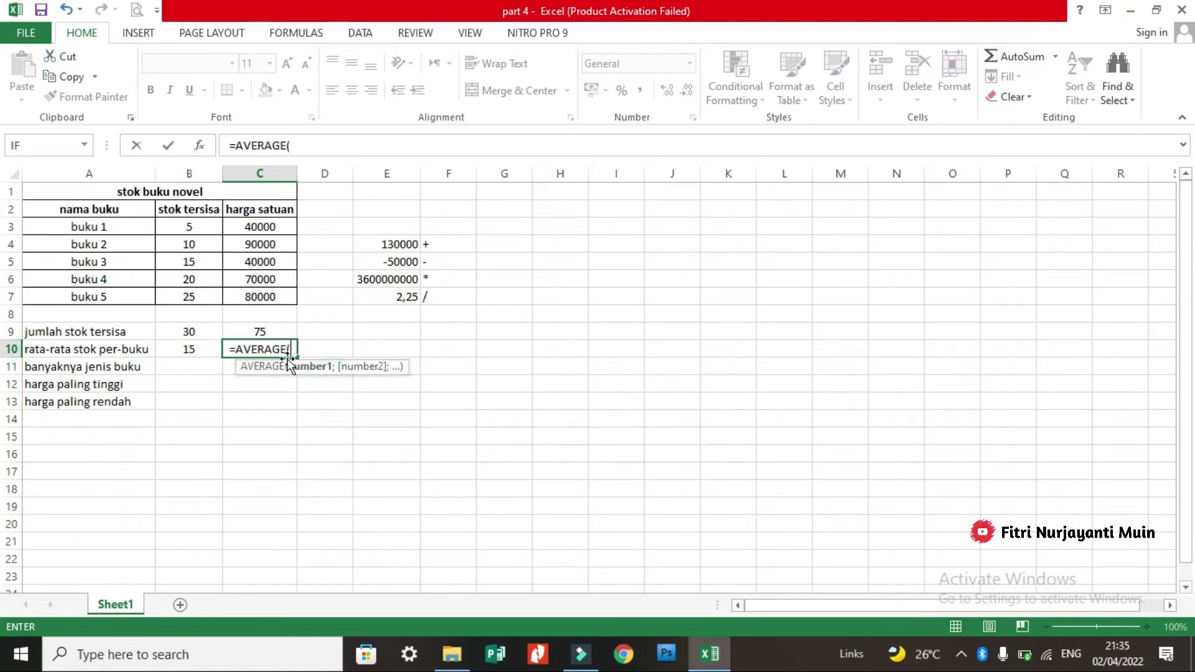
left_click_drag(193, 229, 203, 298)
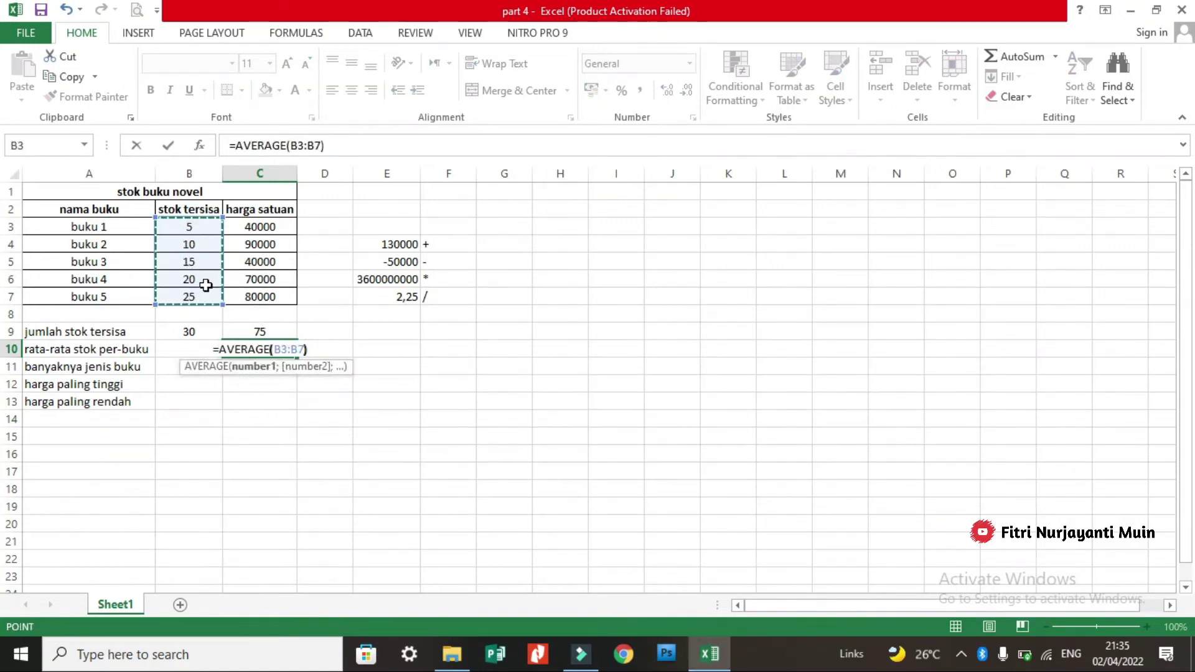
key("Return")
left_click(241, 355)
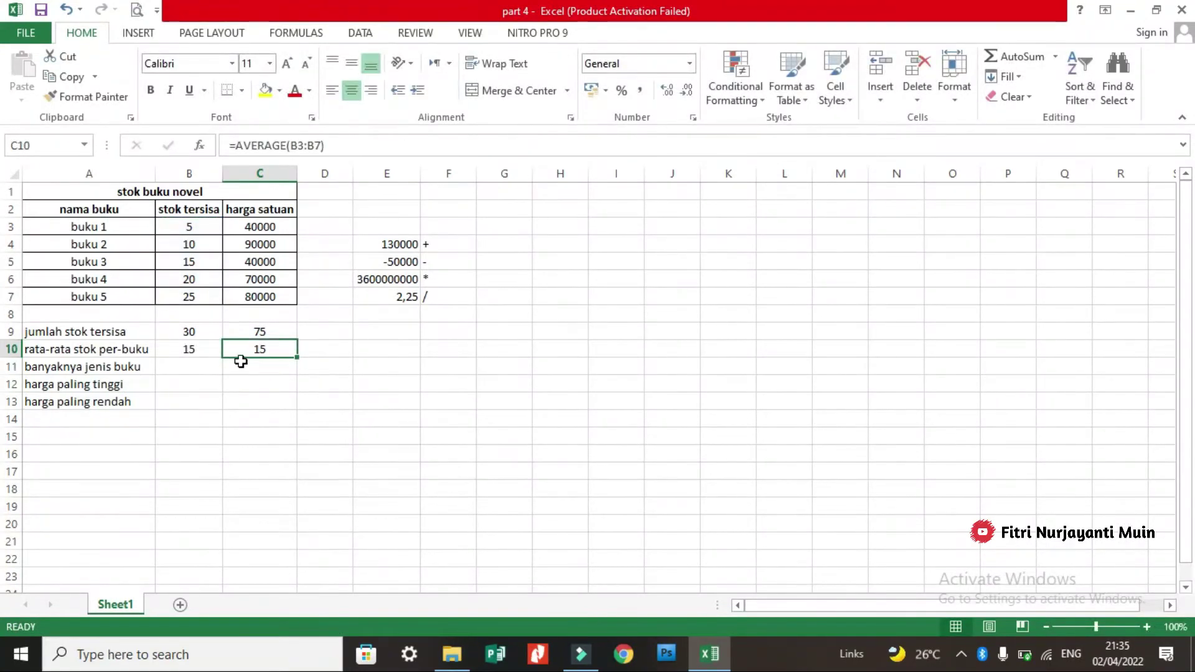
- Enter a COUNT formula over the stock range B3:B7 in cell B11 for the banyaknya jenis buku row
left_click(110, 368)
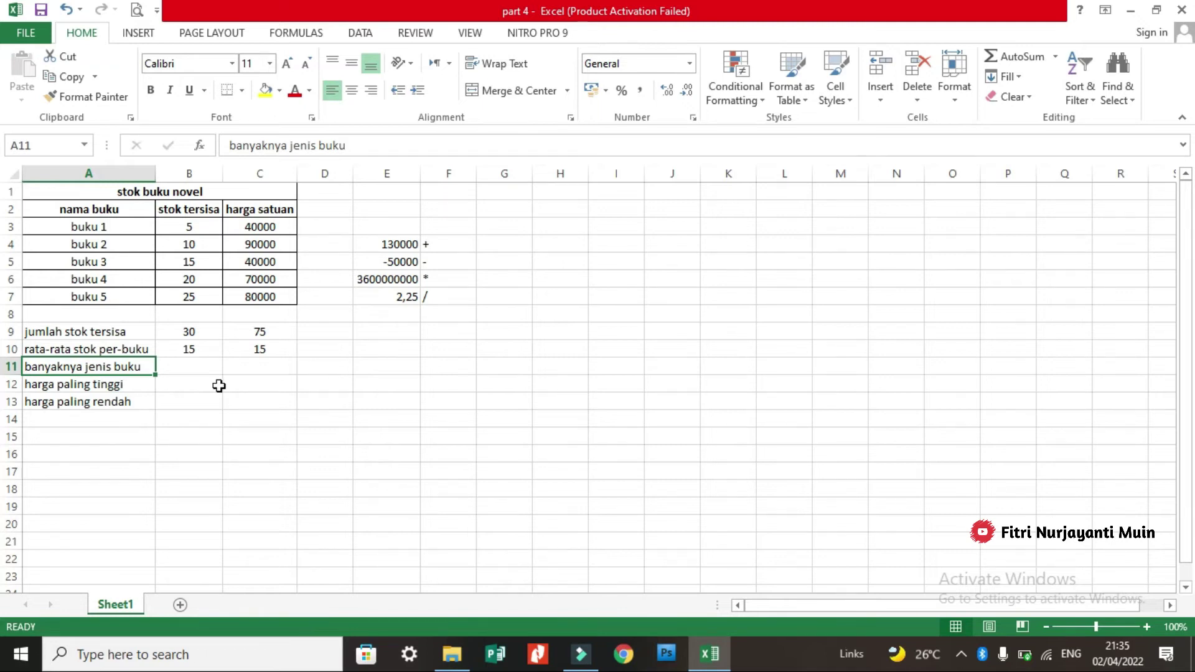
left_click_drag(189, 227, 197, 290)
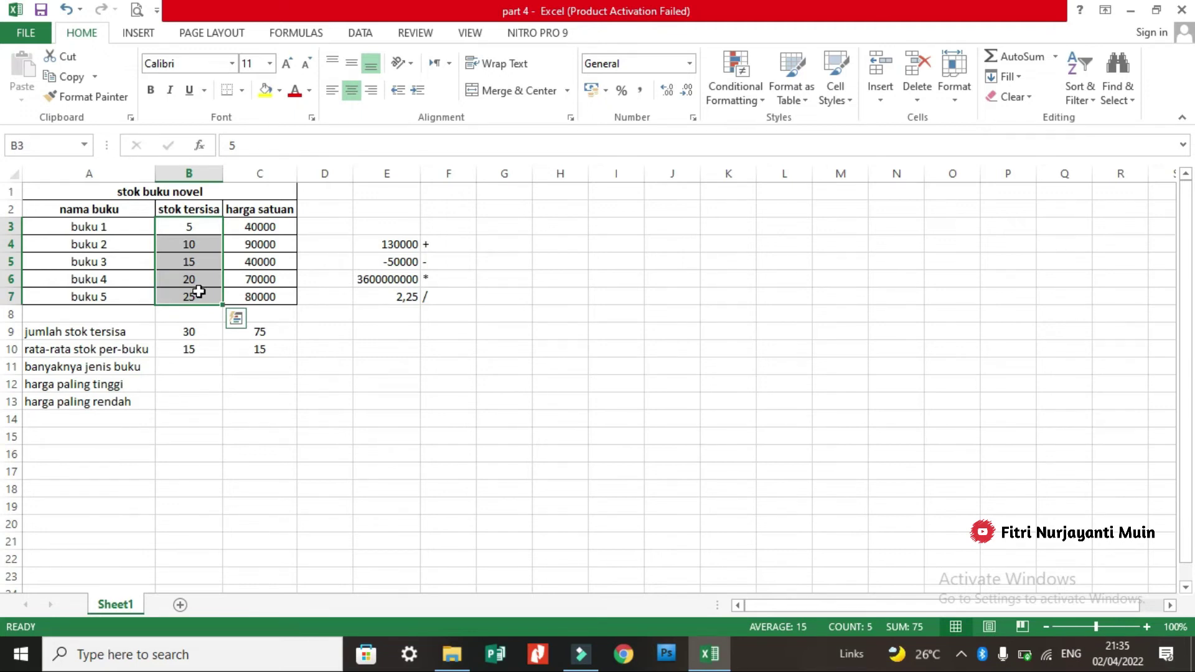
left_click(204, 366)
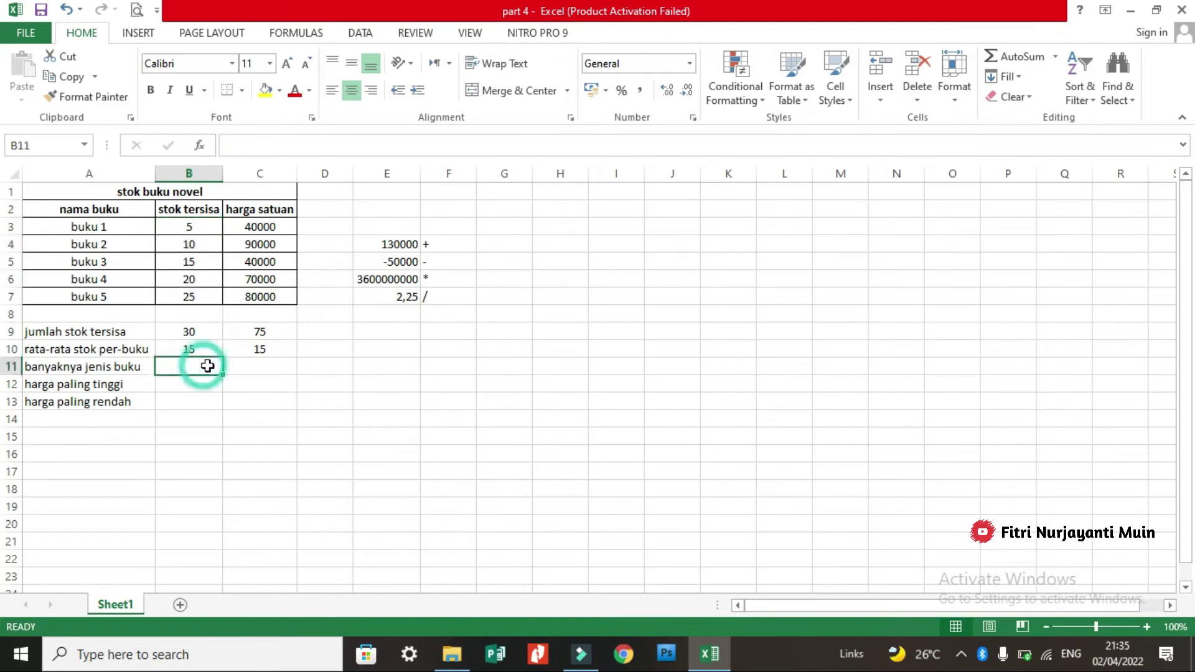
type("=count")
double_click(236, 384)
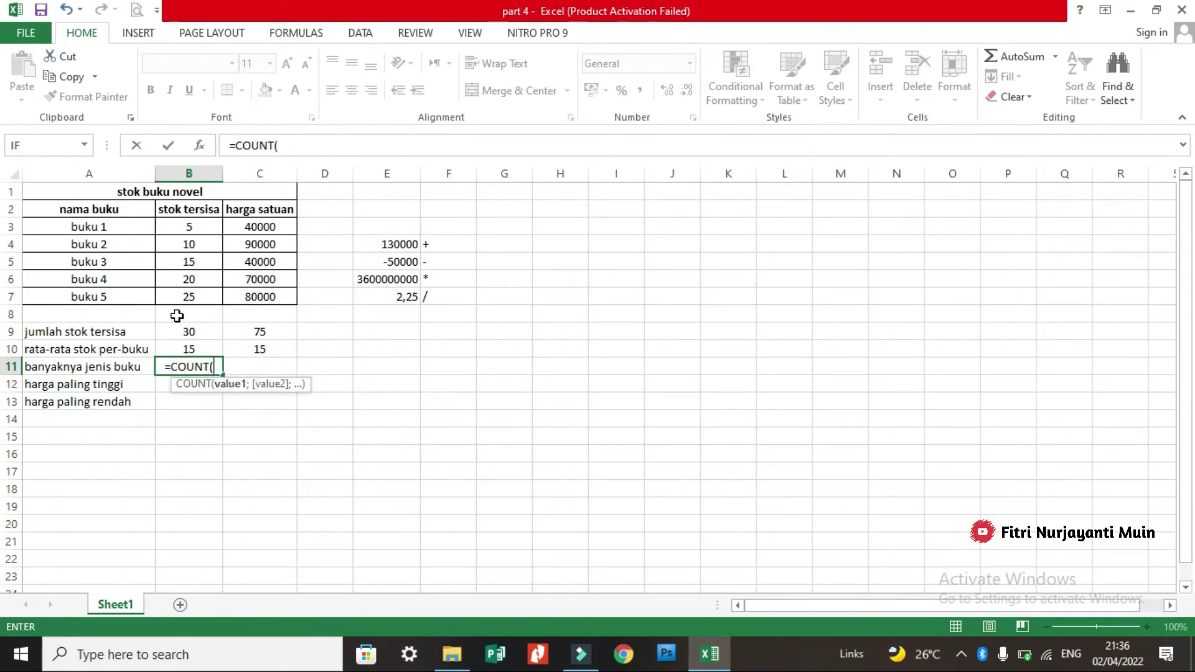
left_click_drag(192, 227, 201, 297)
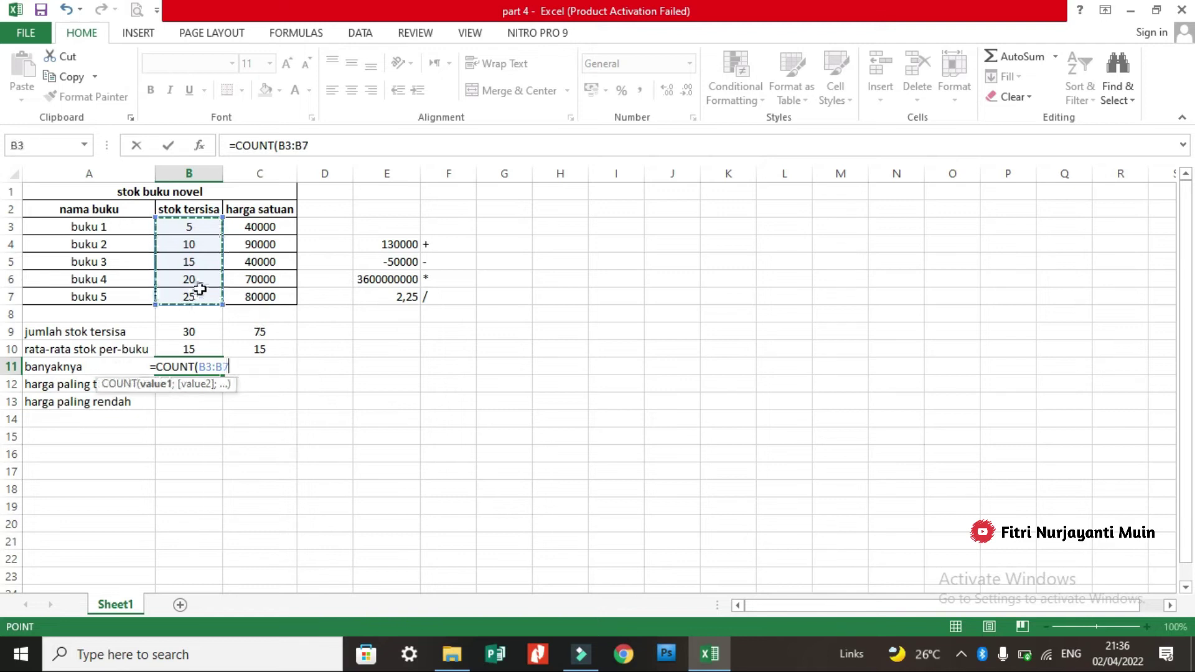
type(")")
key("Return")
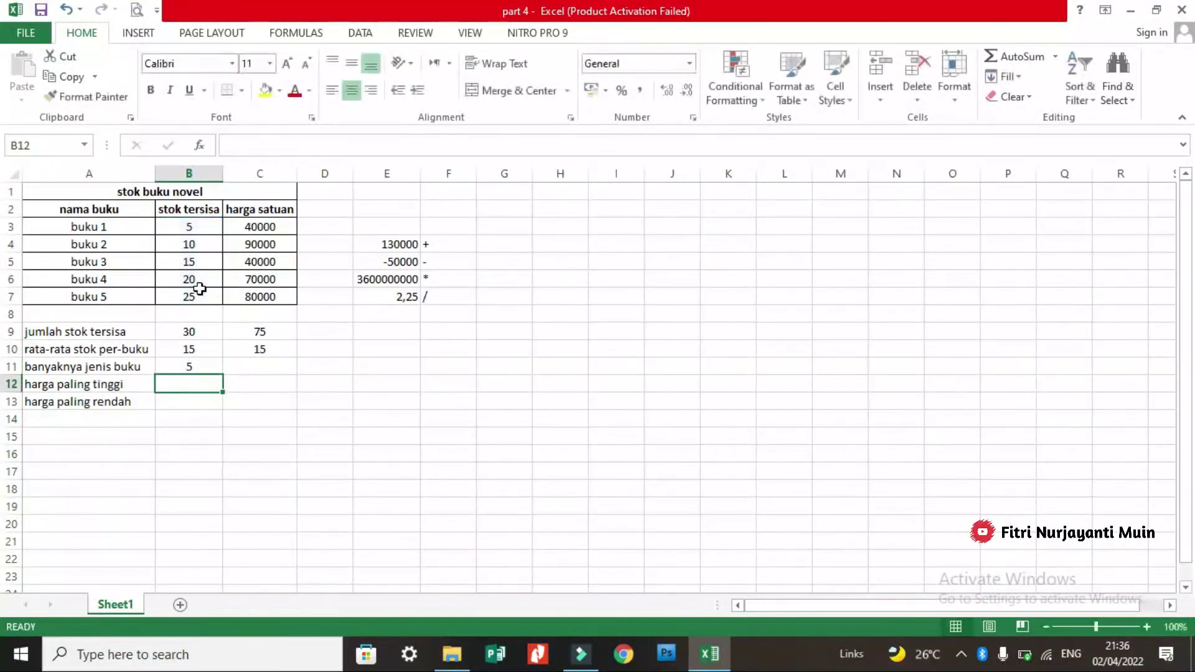
- Review the COUNT formula in B11 and go through the stock cells B3 to B7 that it counts
left_click(199, 369)
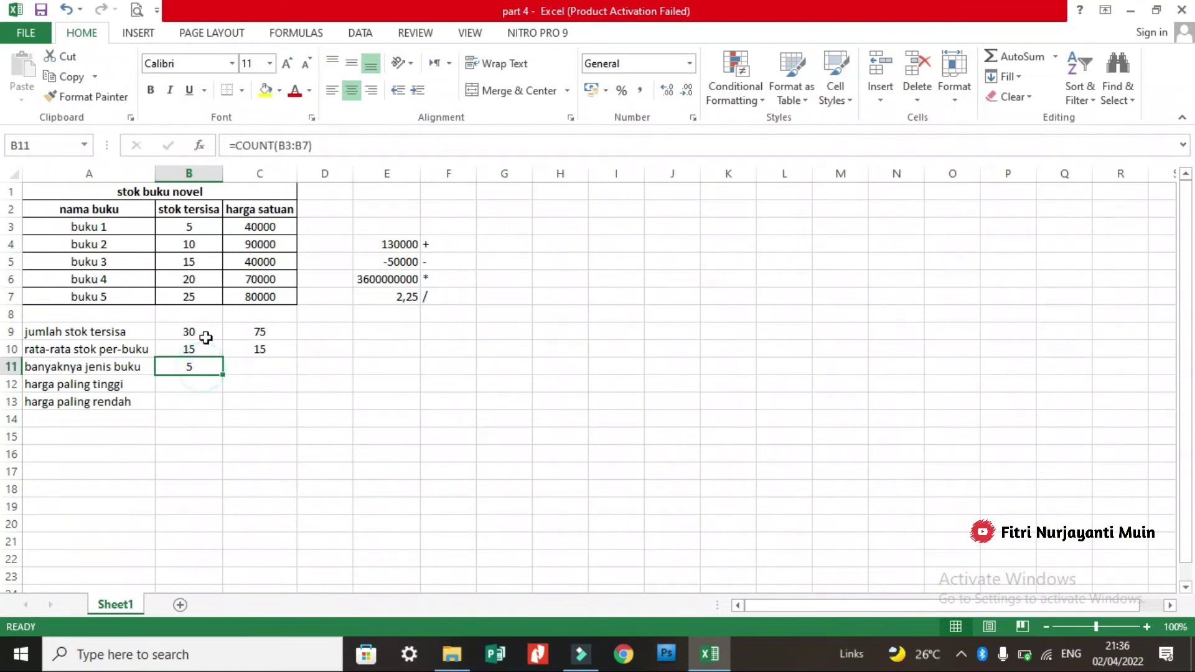
left_click(195, 228)
left_click(199, 243)
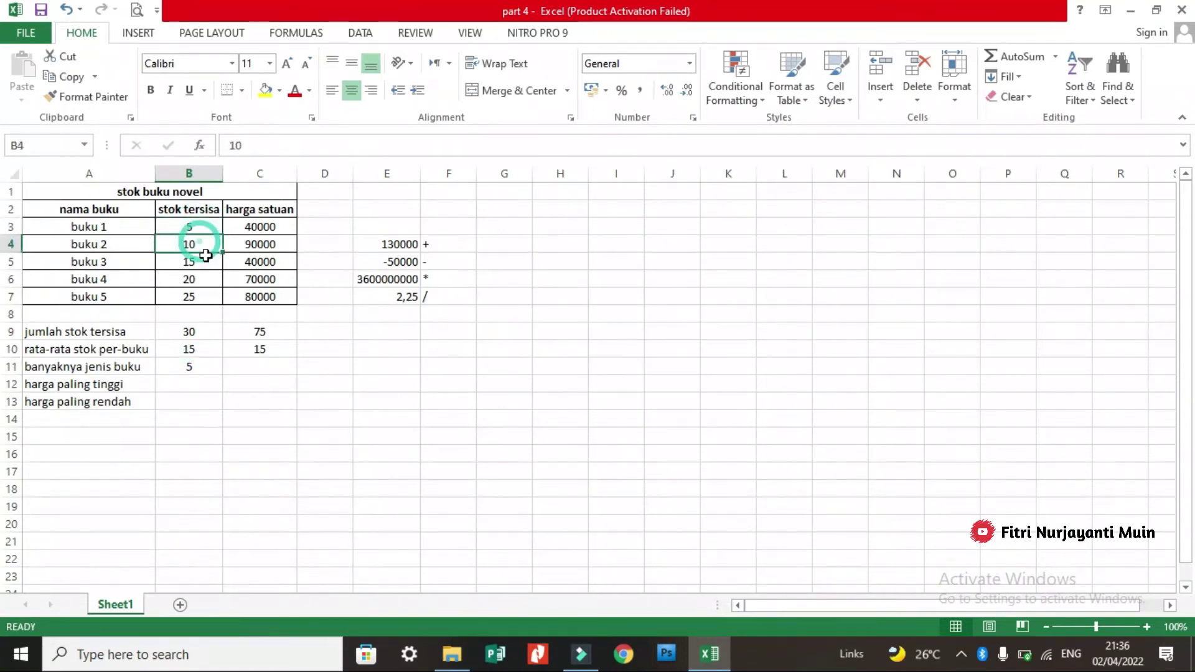
left_click(203, 262)
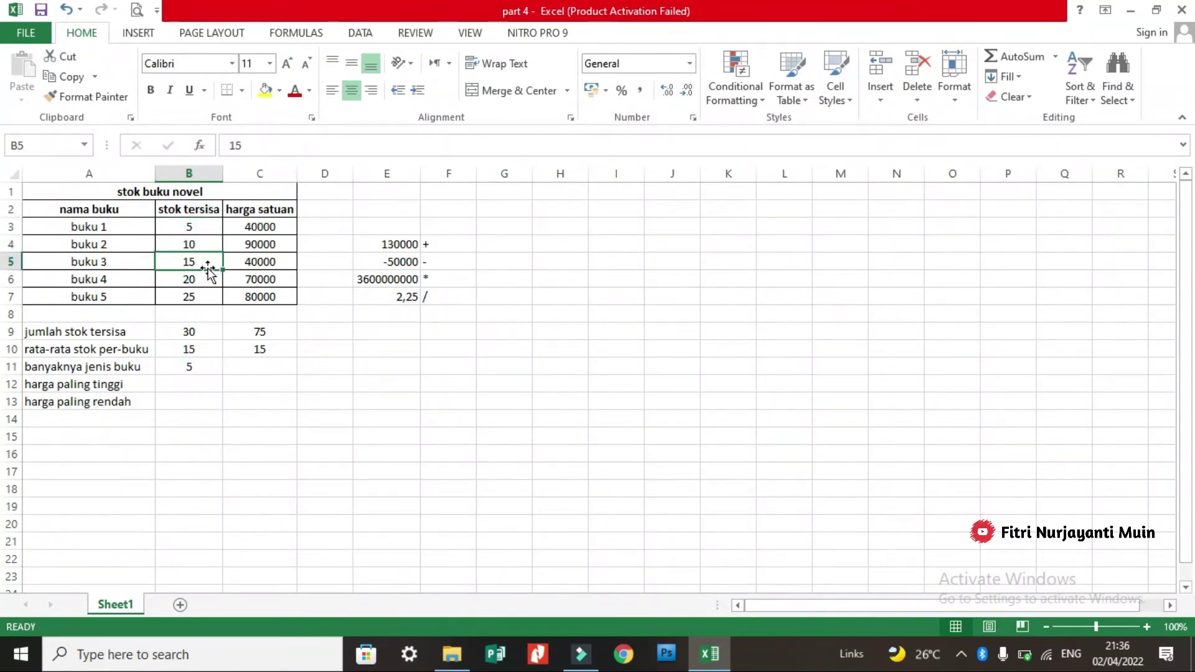
left_click(205, 227)
key("Down")
key("Down")
key("Down")
key("Down")
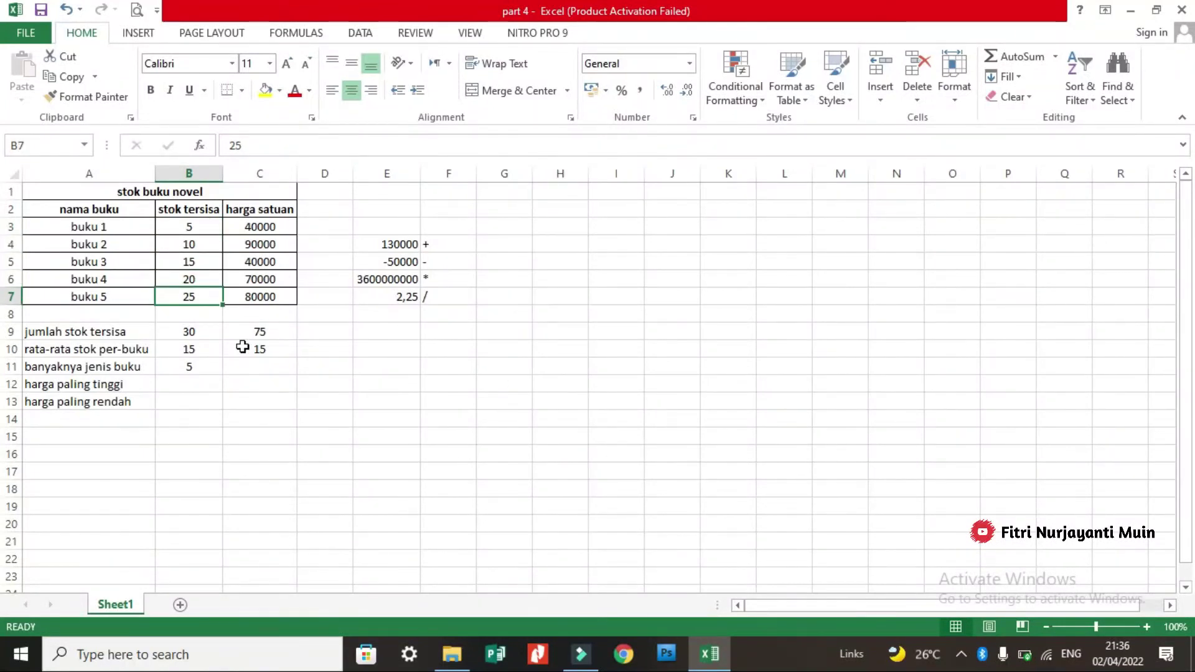
left_click(249, 365)
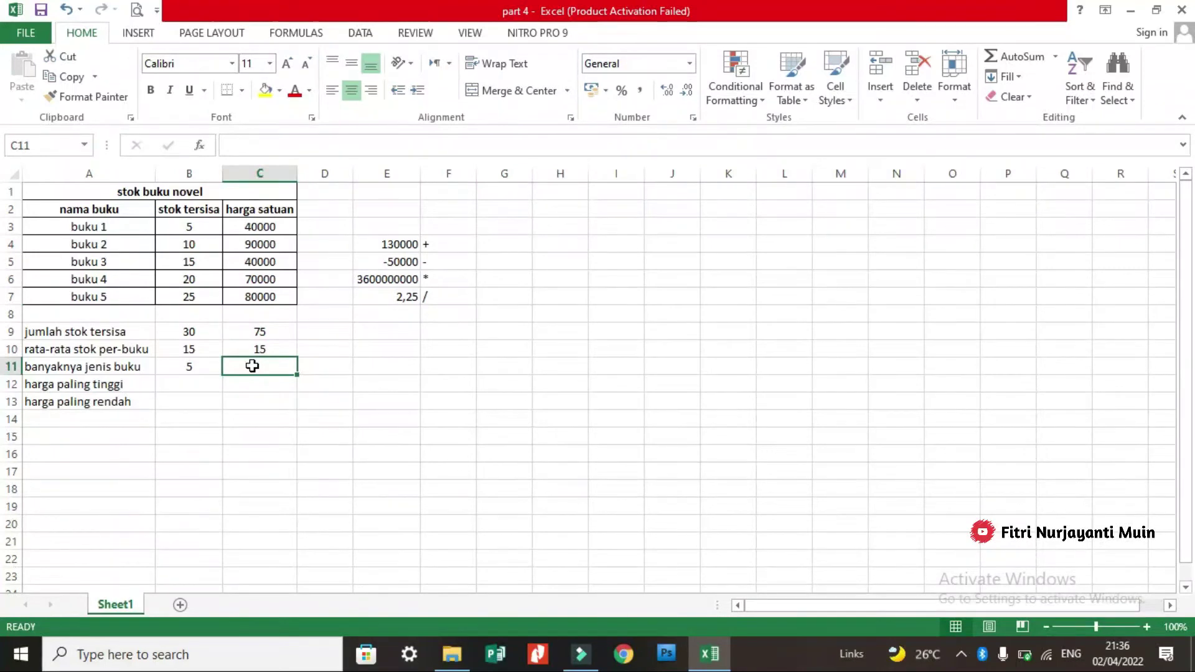
type("=c")
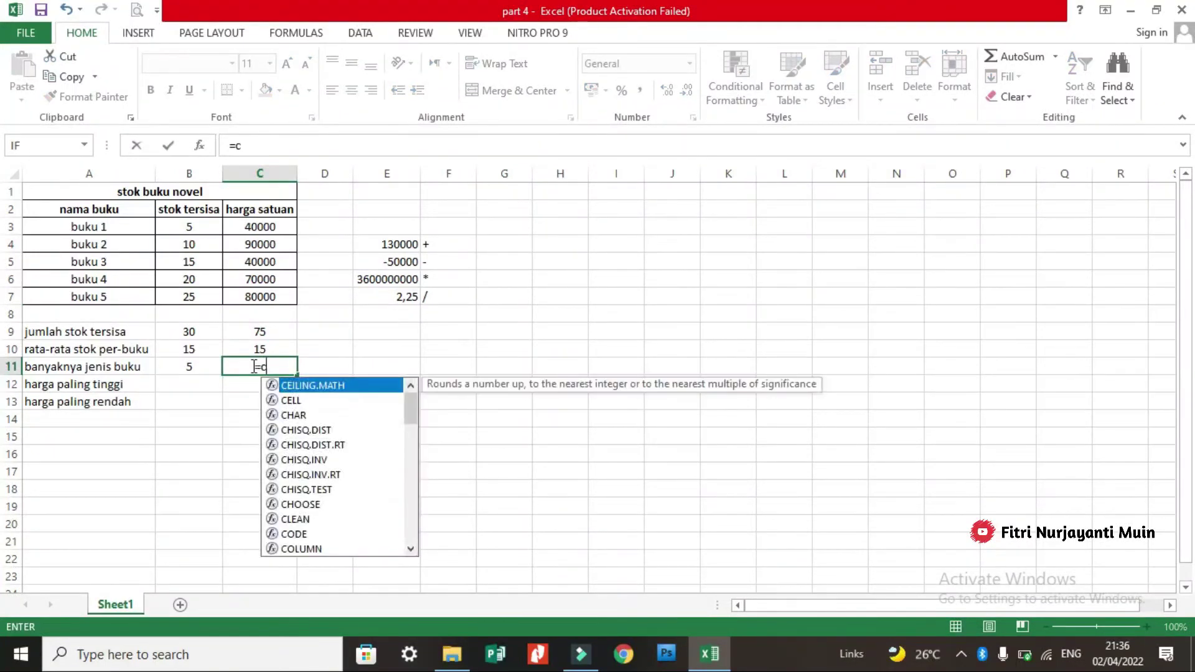
type("ou")
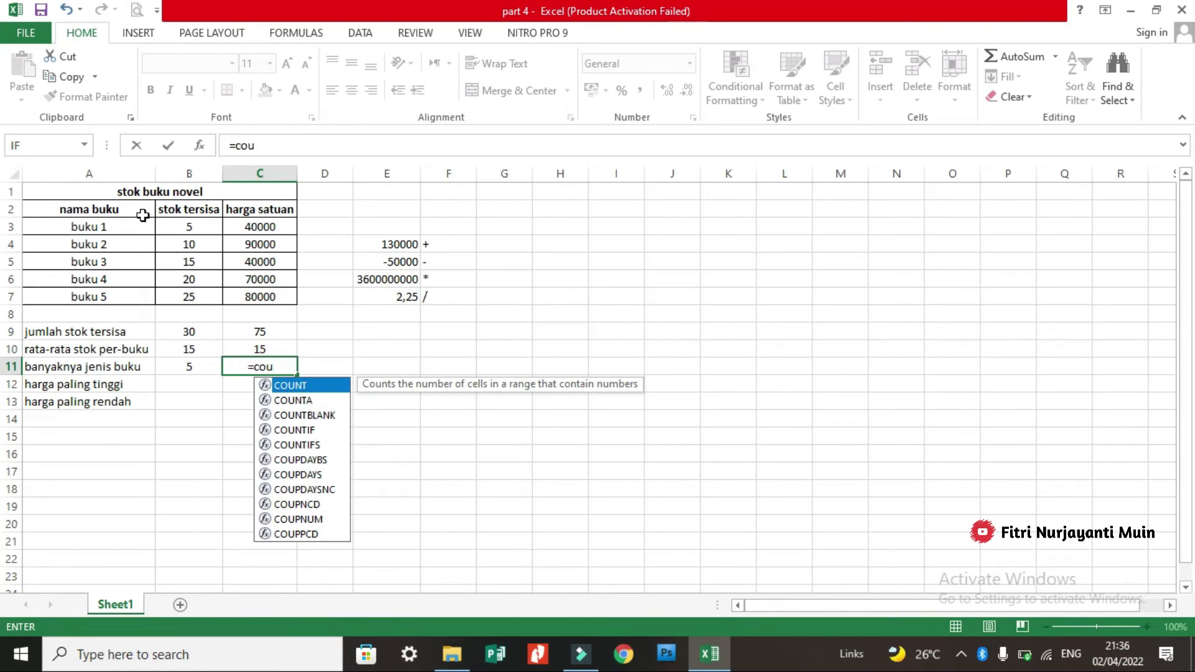
left_click(115, 227)
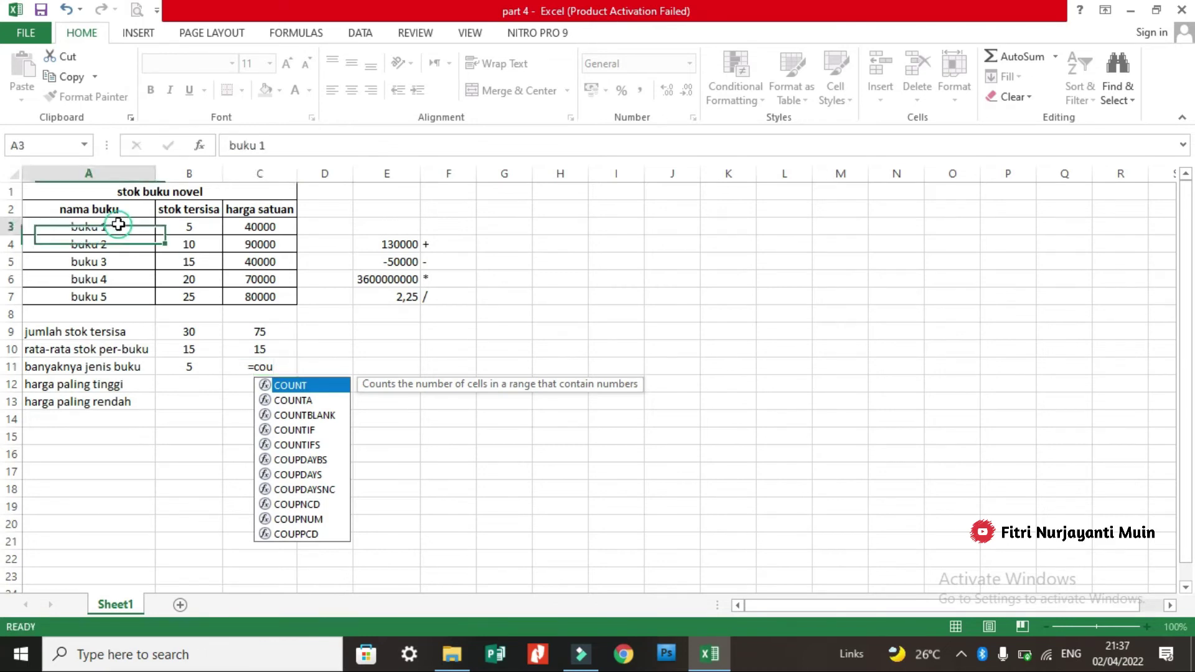
left_click(148, 260)
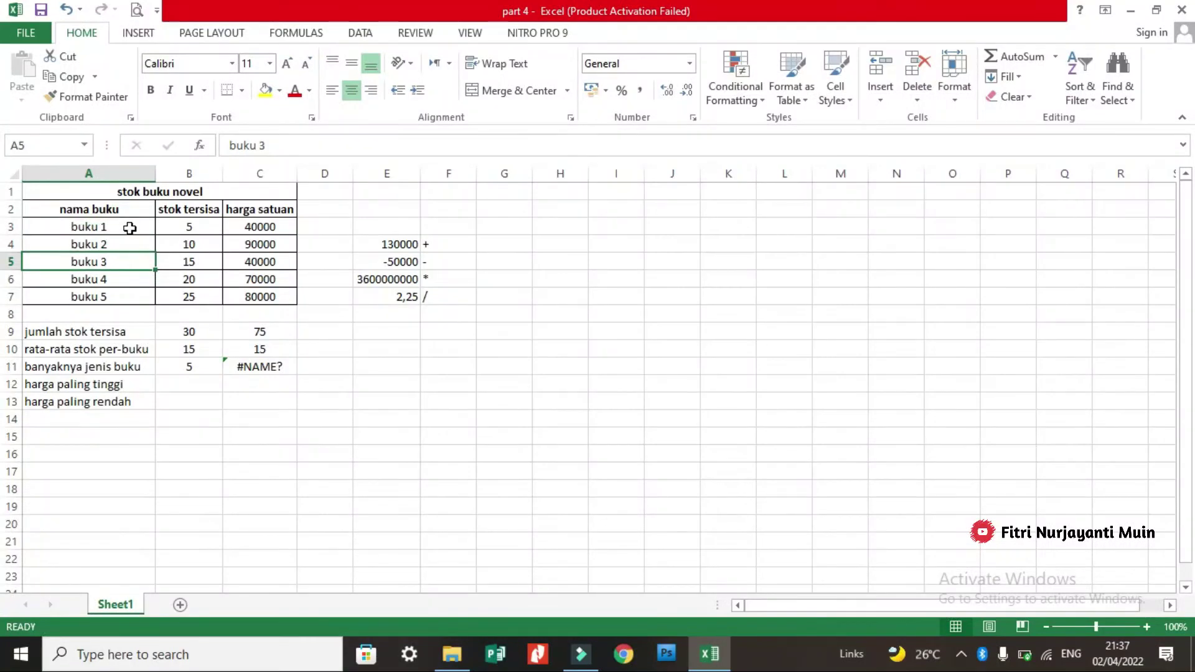
left_click_drag(130, 227, 128, 244)
left_click(290, 378)
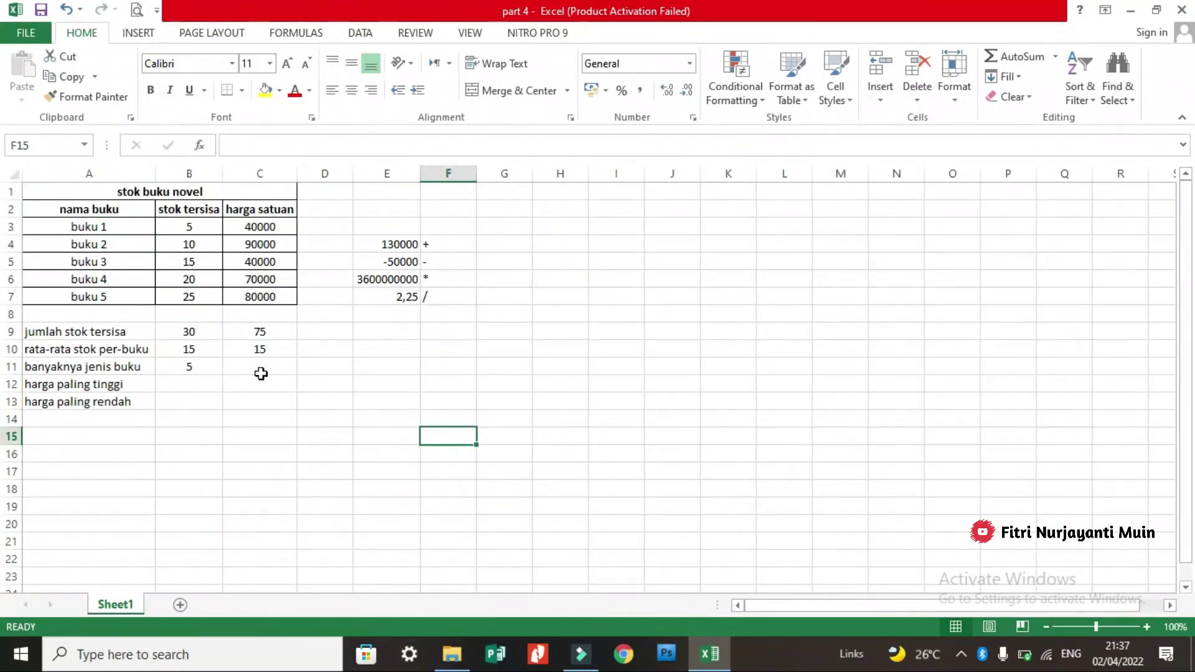
- Enter a COUNTA formula over the stock range B3:B7 in cell C11
left_click(260, 372)
type("=cou")
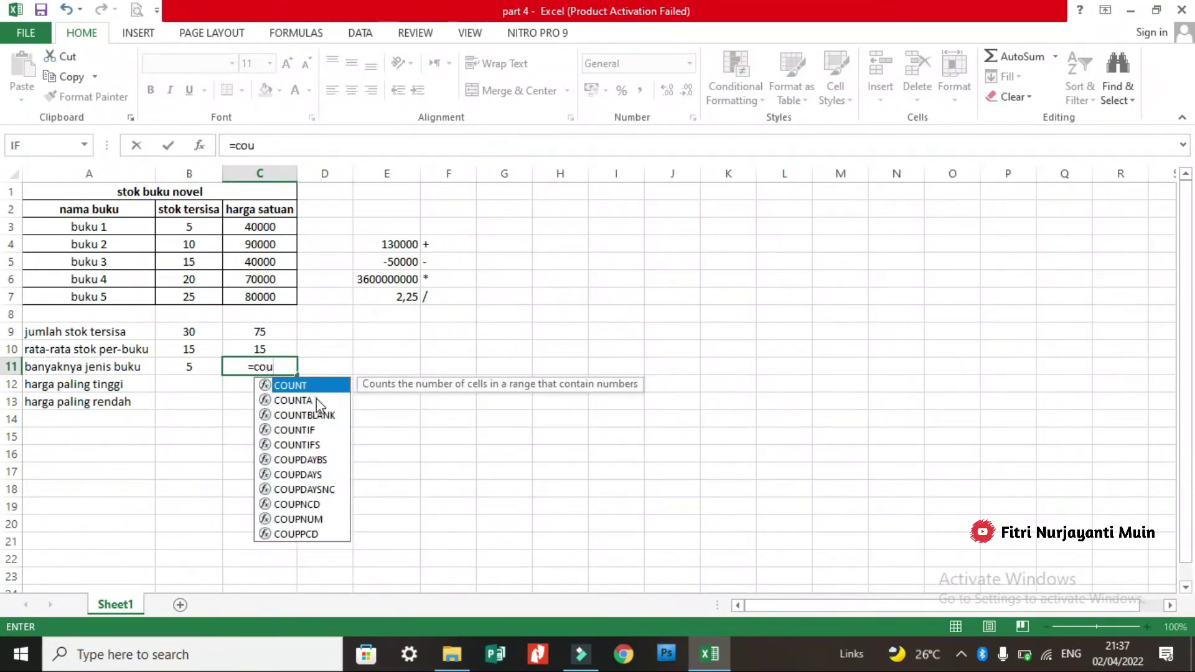
double_click(317, 399)
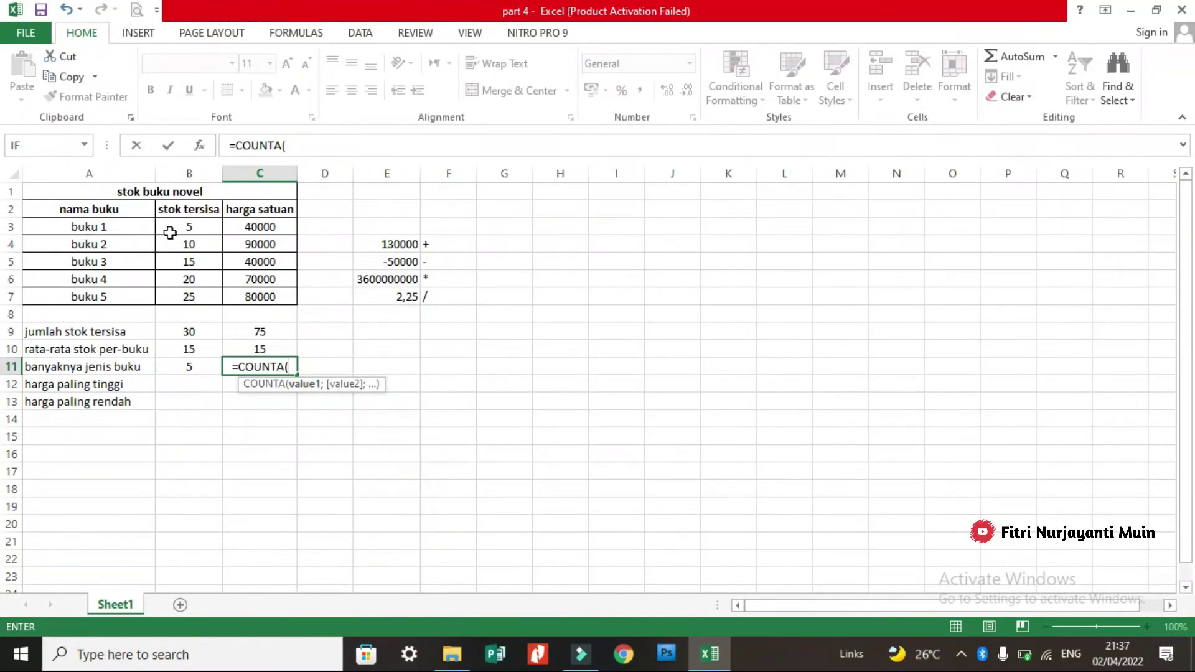
left_click_drag(181, 222, 189, 301)
left_click(192, 311)
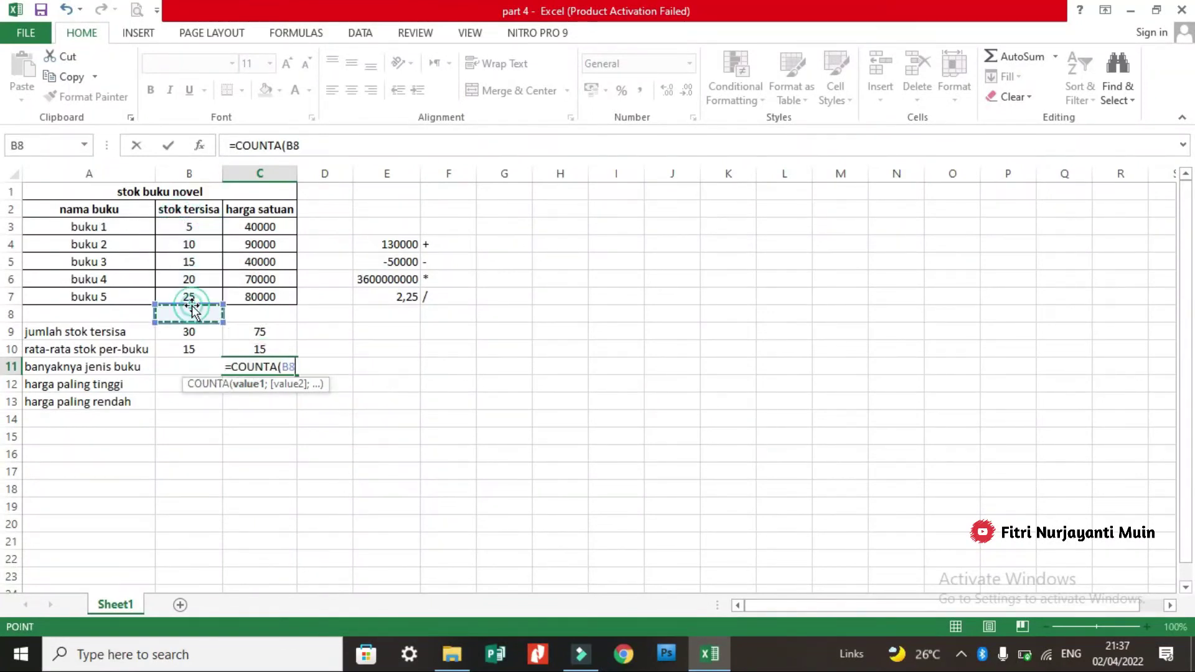
left_click(193, 224)
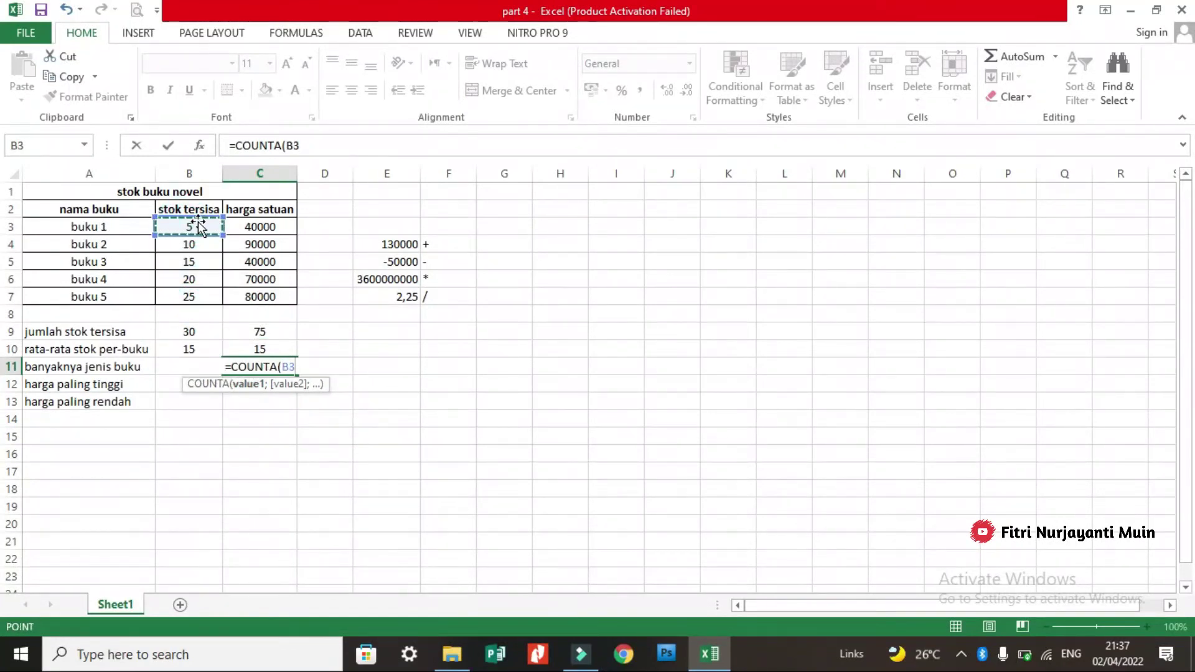
left_click_drag(194, 227, 205, 299)
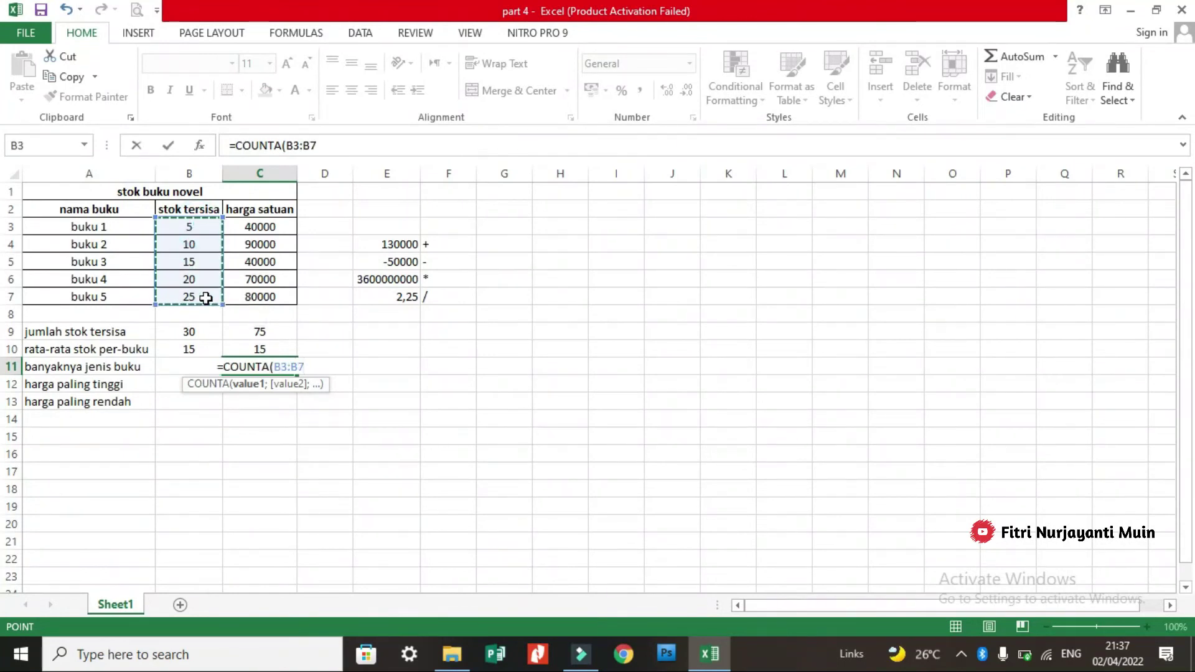
type(")")
key("Return")
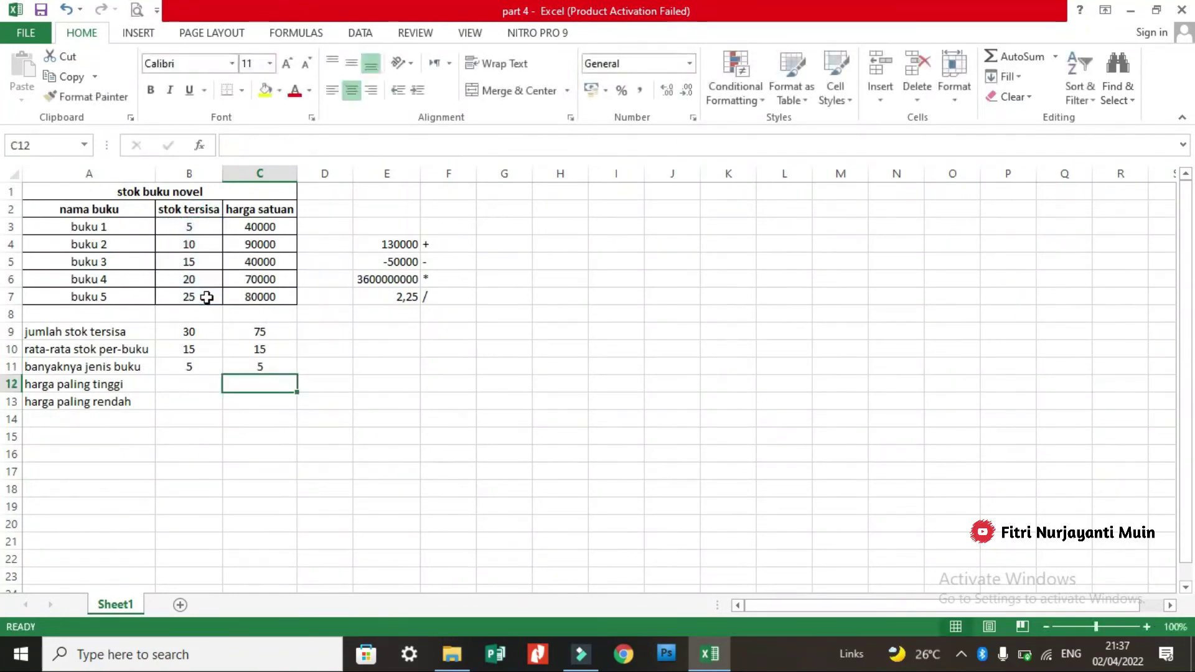
- Enter a COUNTA formula over the book names A3:A7 in cell D11
left_click(320, 365)
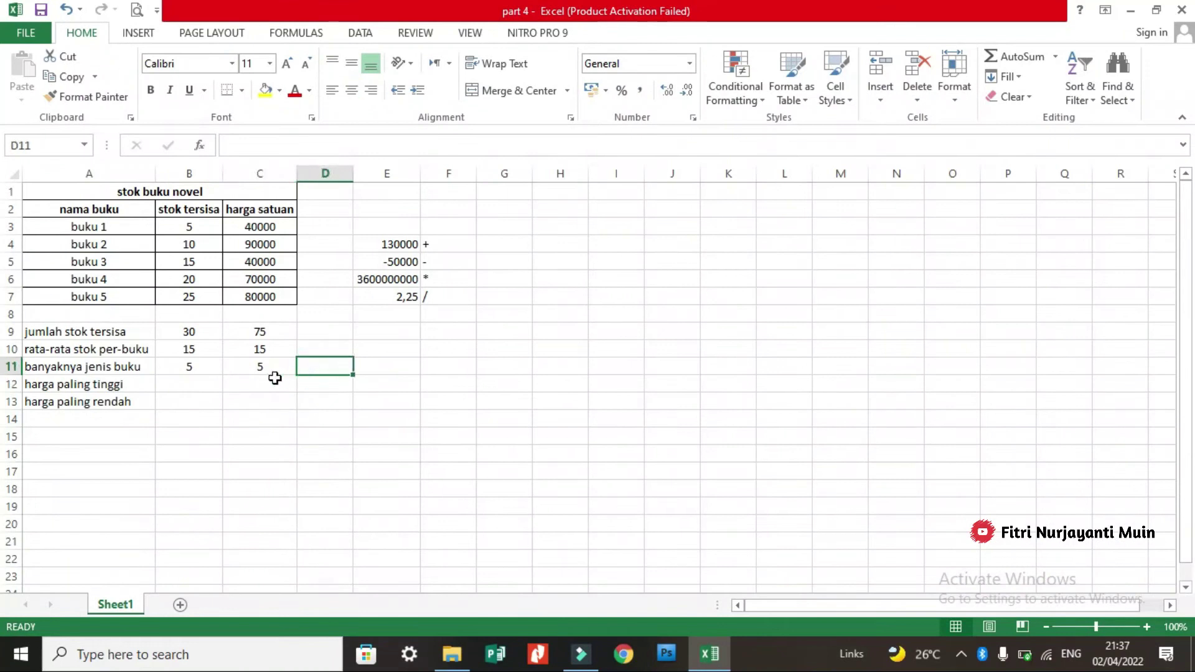
type("=cou")
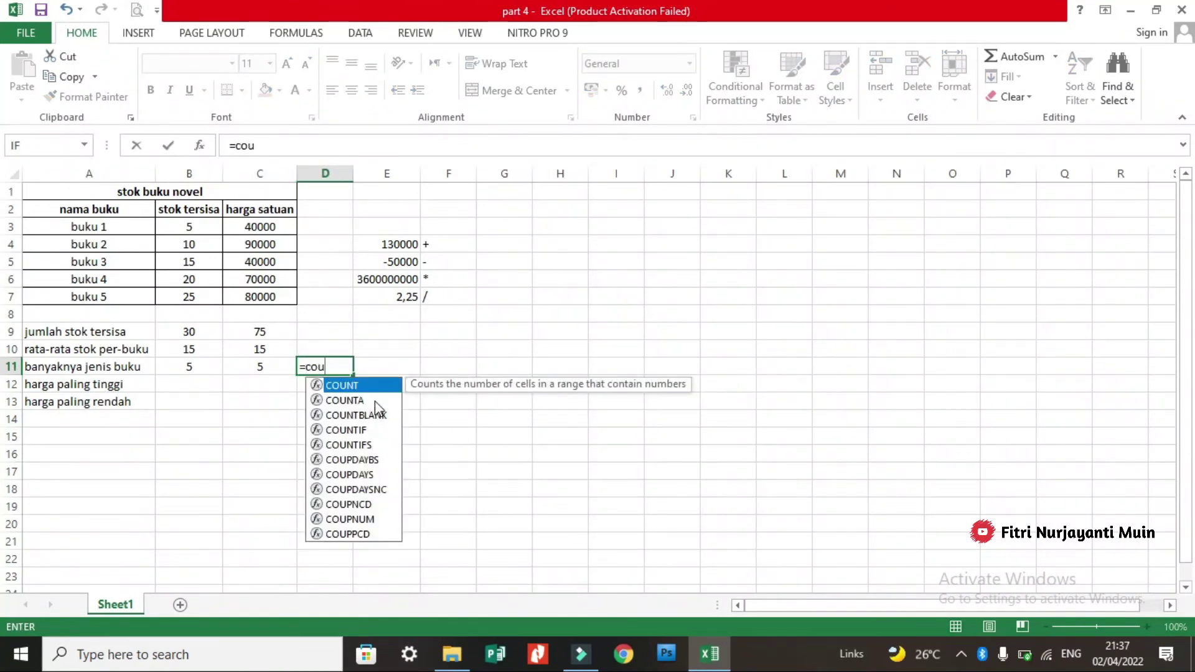
double_click(375, 401)
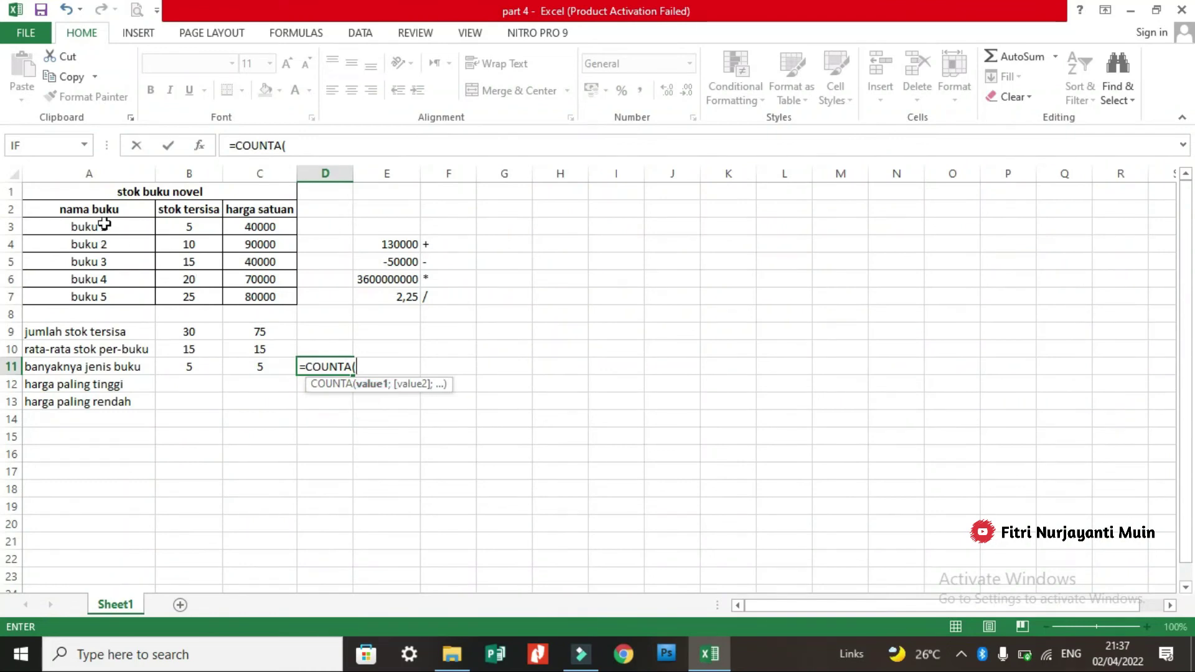
left_click_drag(98, 227, 121, 295)
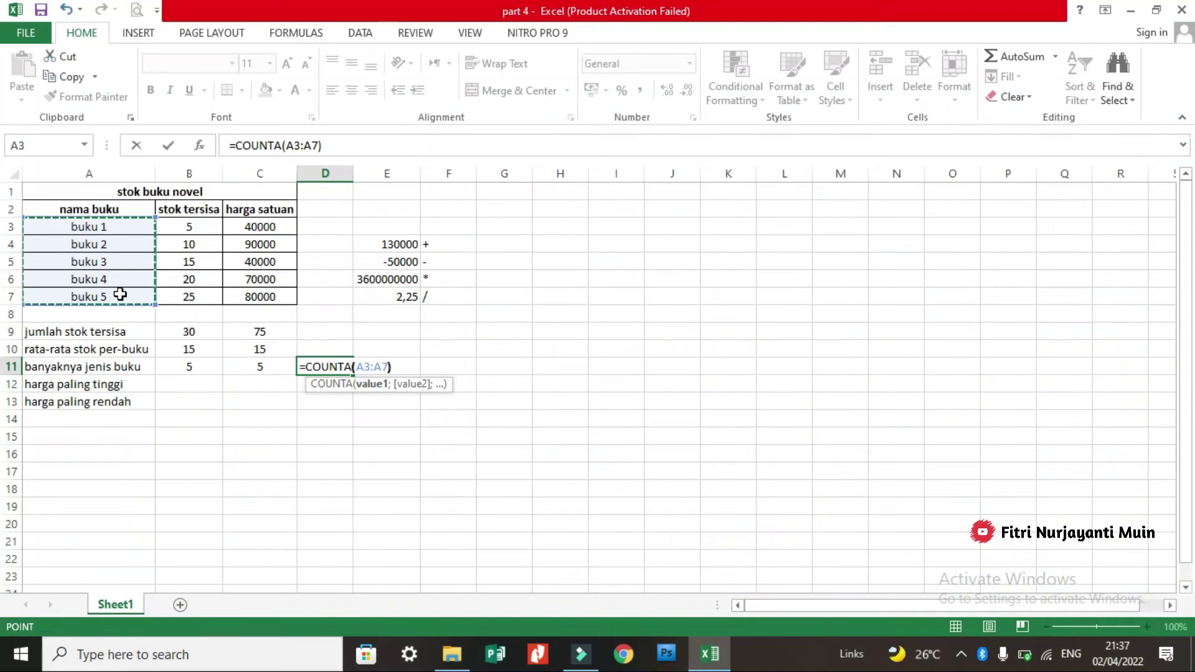
key("Return")
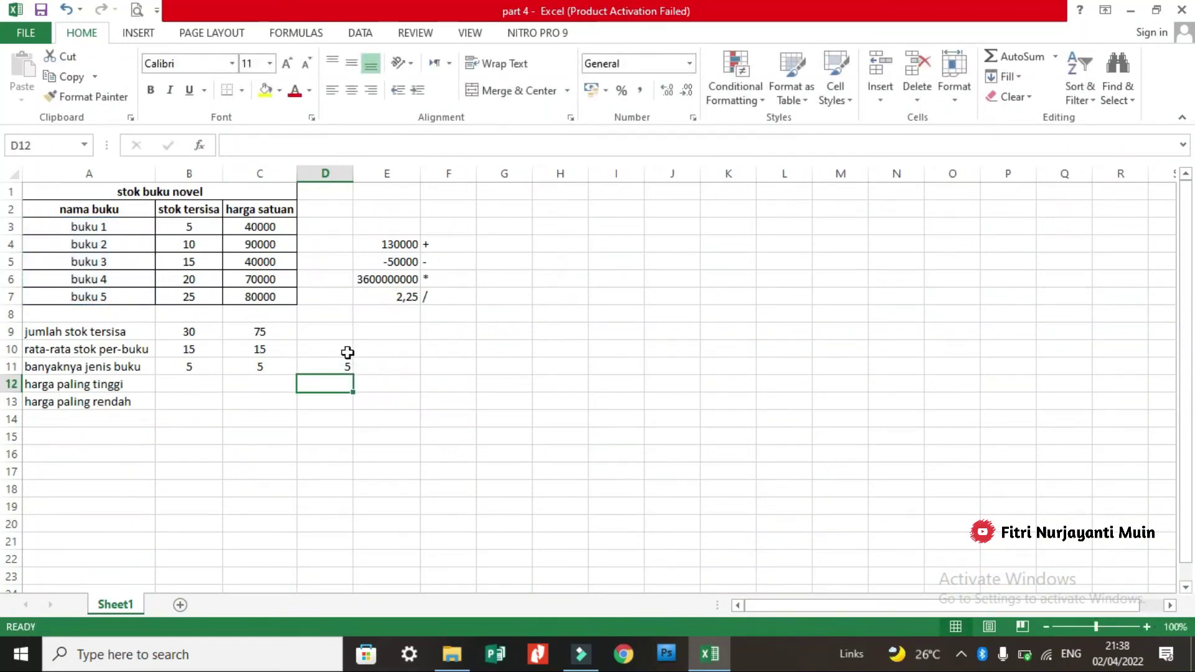
- Enter a COUNT formula over the book names A3:A7 in cell E11 for comparison with COUNTA, and check the formula
left_click(401, 366)
type("=coun")
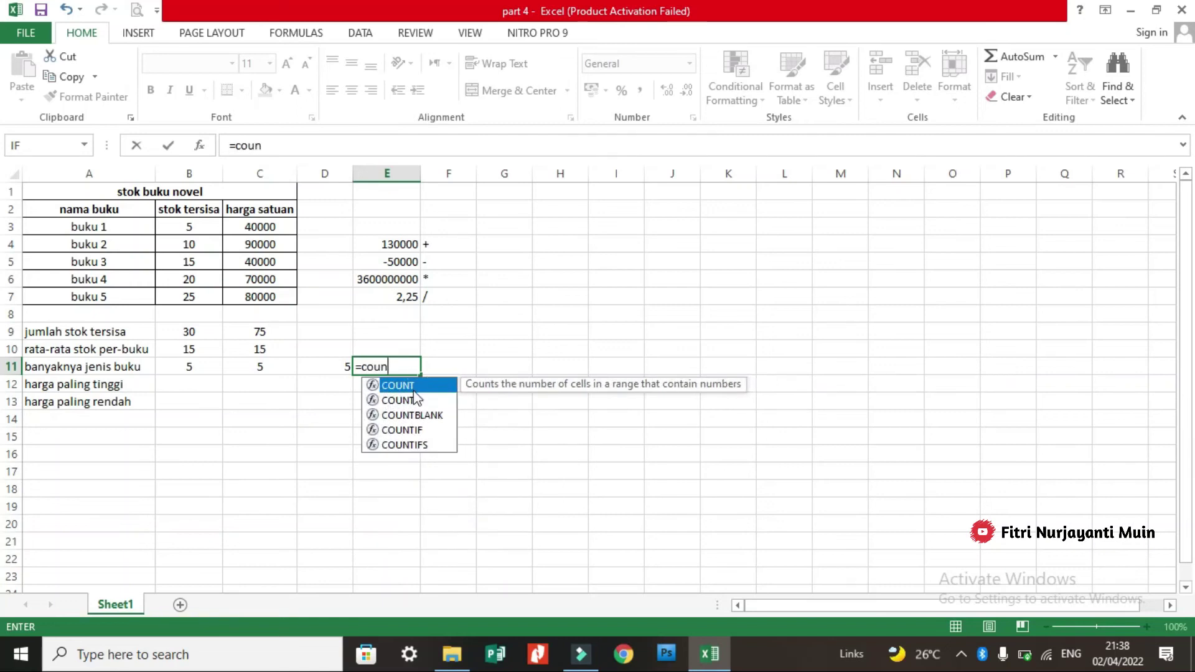
key("Tab")
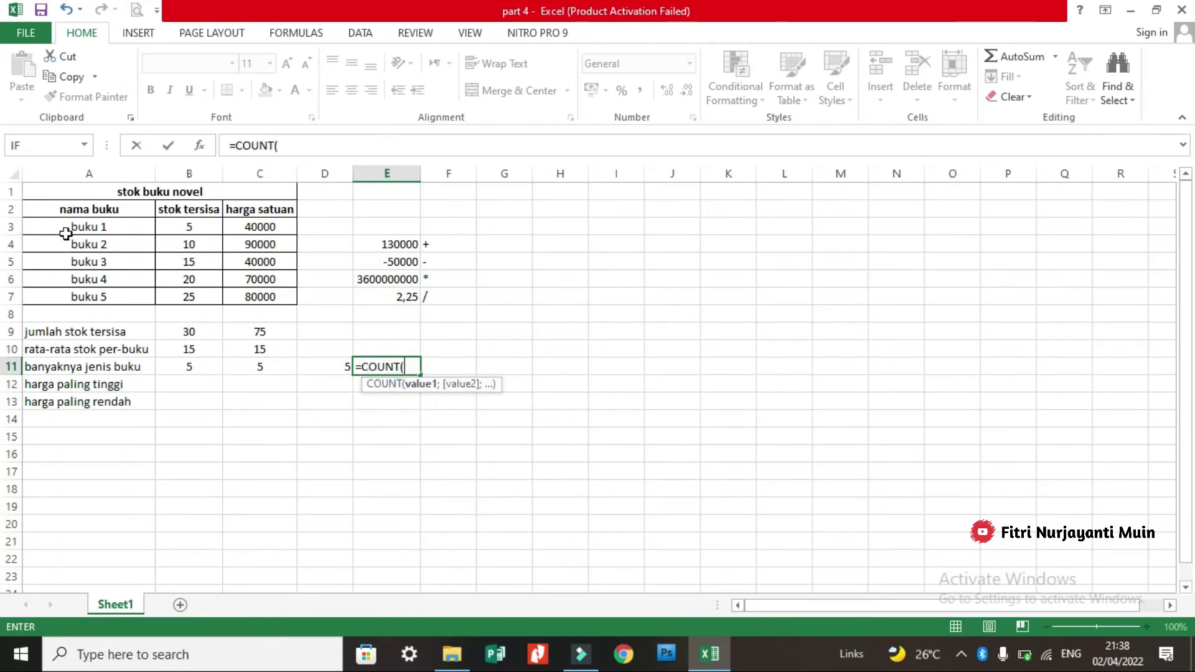
left_click_drag(80, 228, 83, 295)
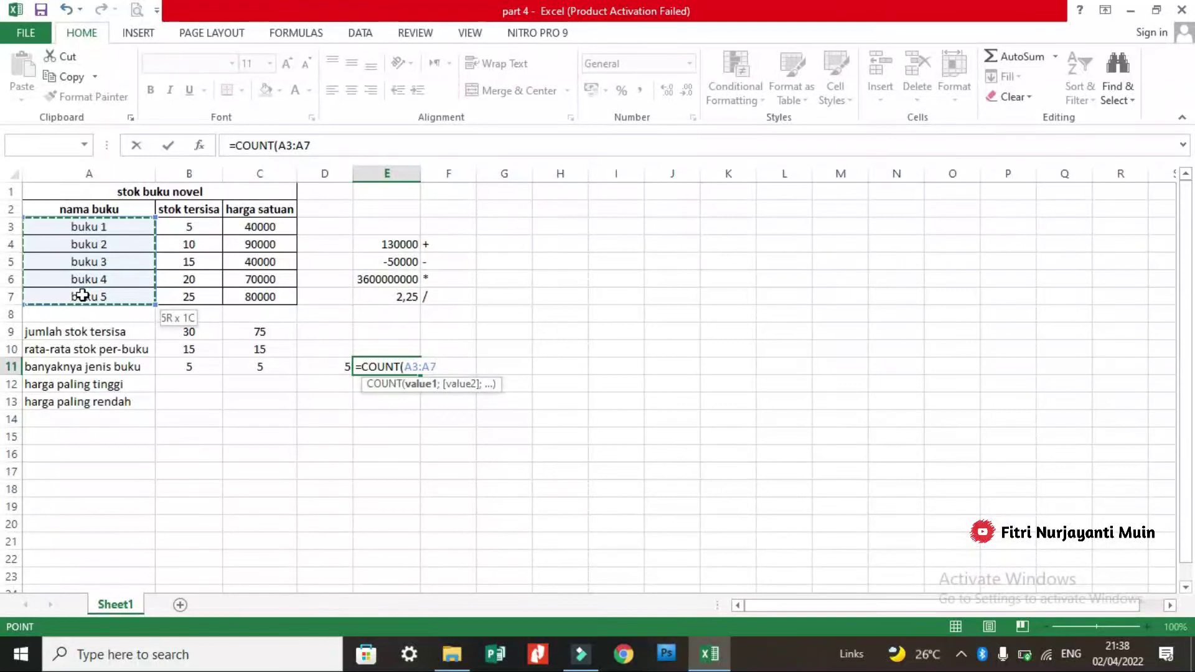
type(")")
key("Return")
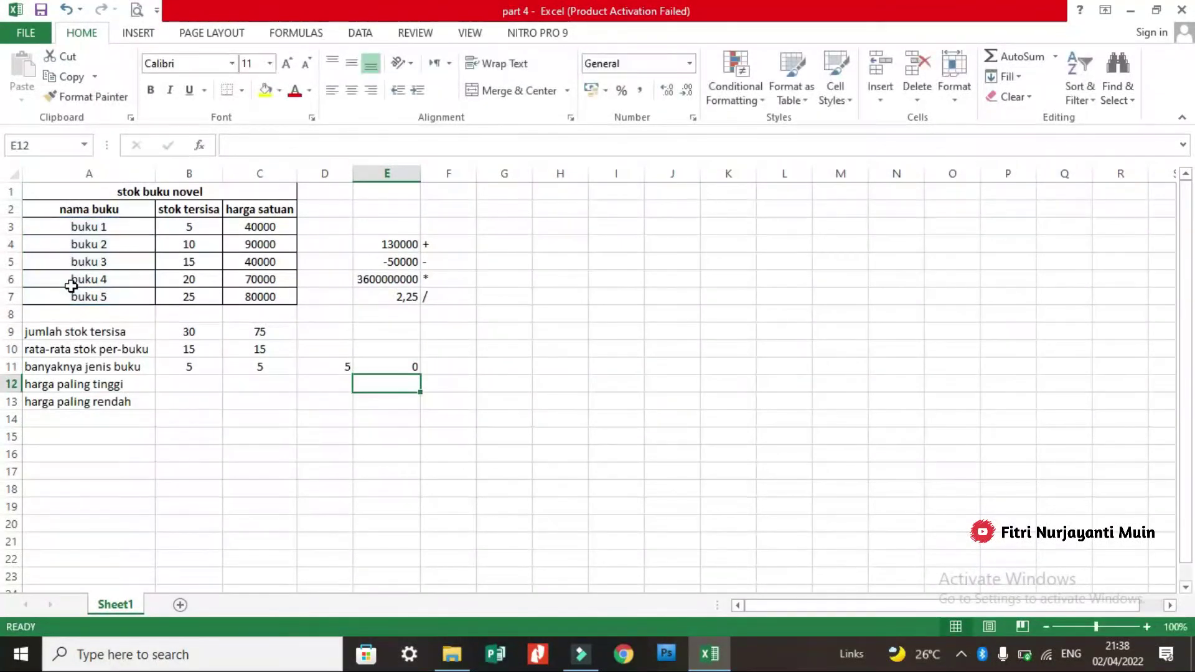
left_click(406, 365)
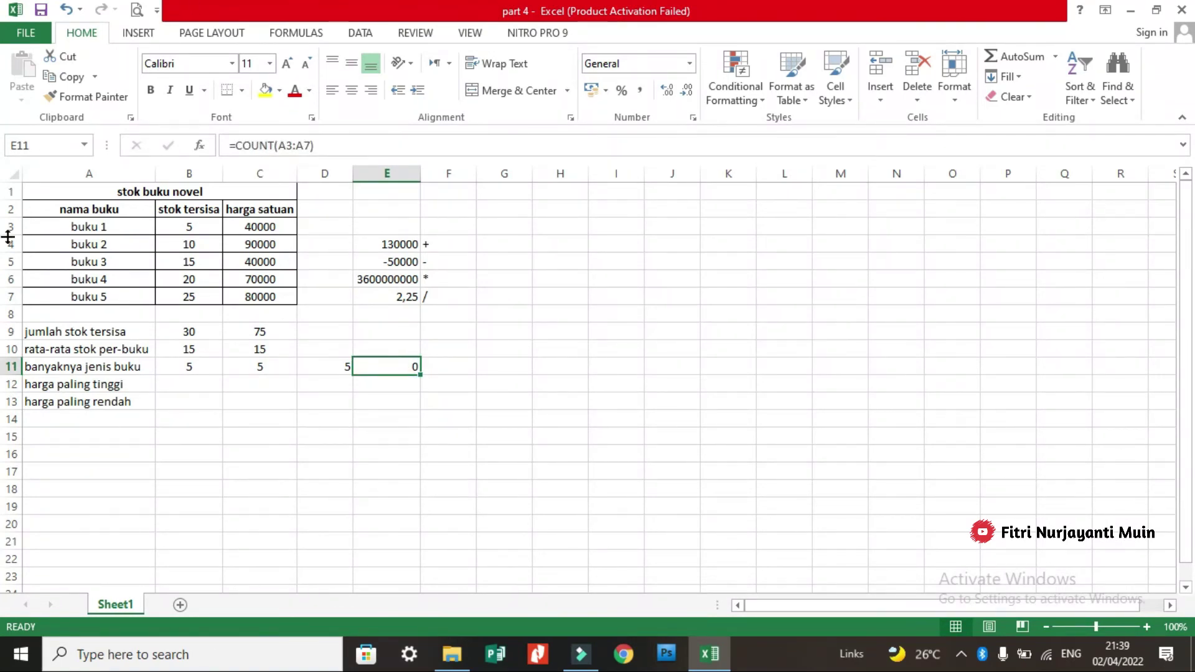
- Enter a MAX formula over the unit prices C3:C7 in cell B12 for the highest price, and check the formula
left_click(118, 385)
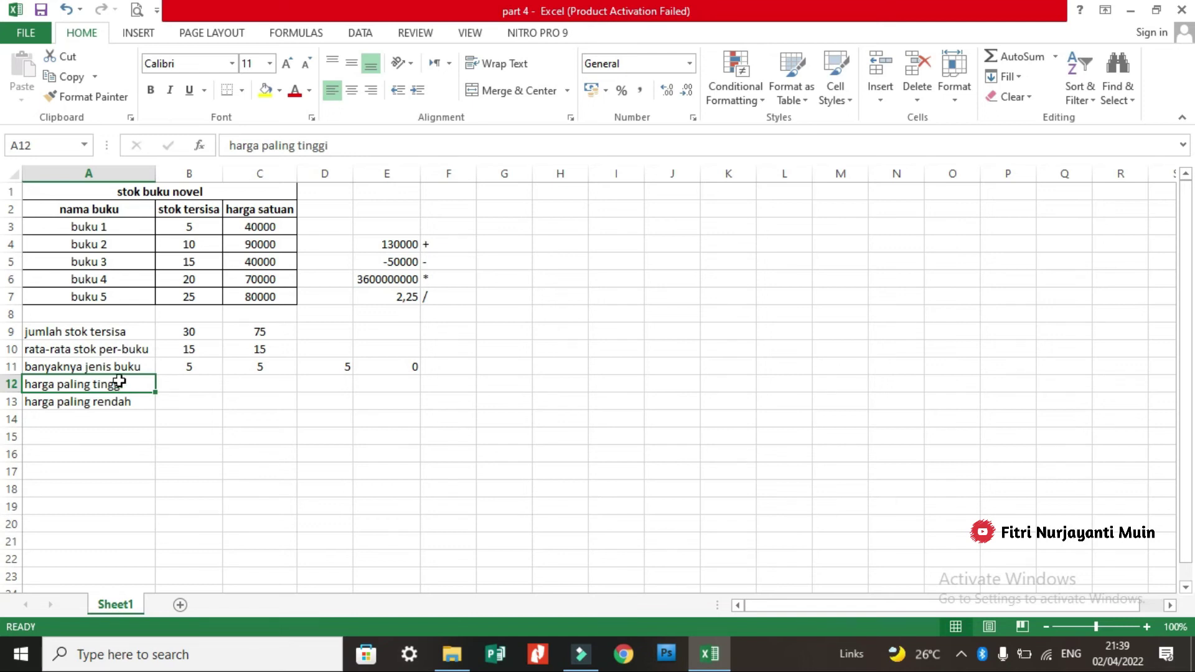
left_click(192, 382)
type("=")
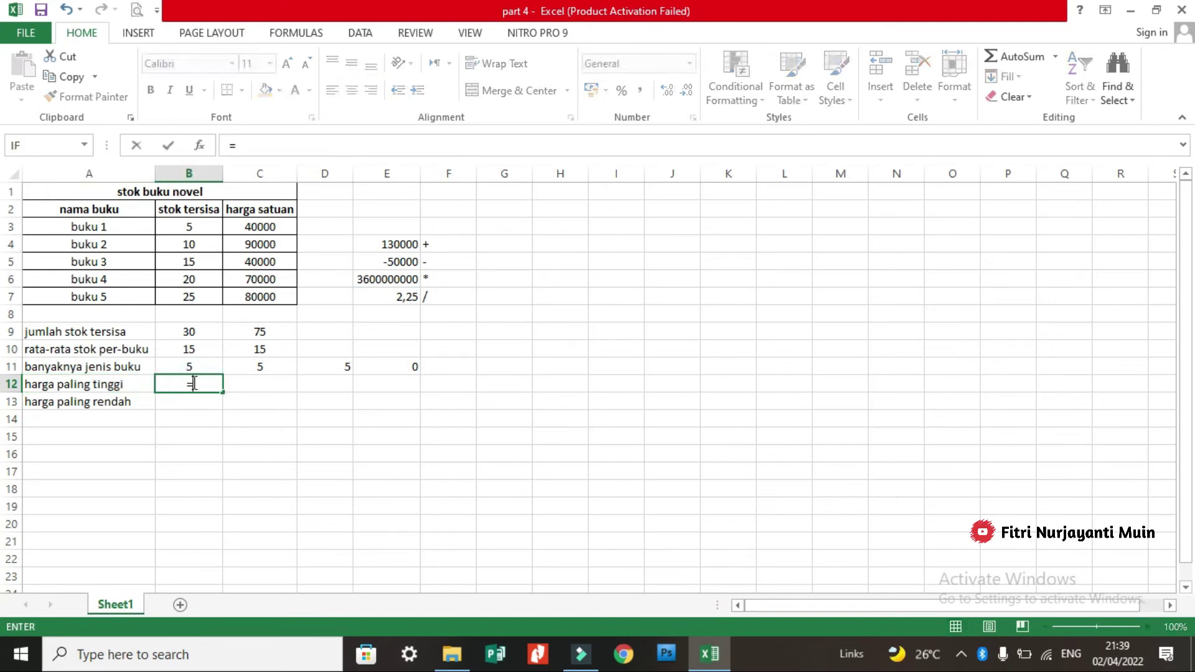
type("max")
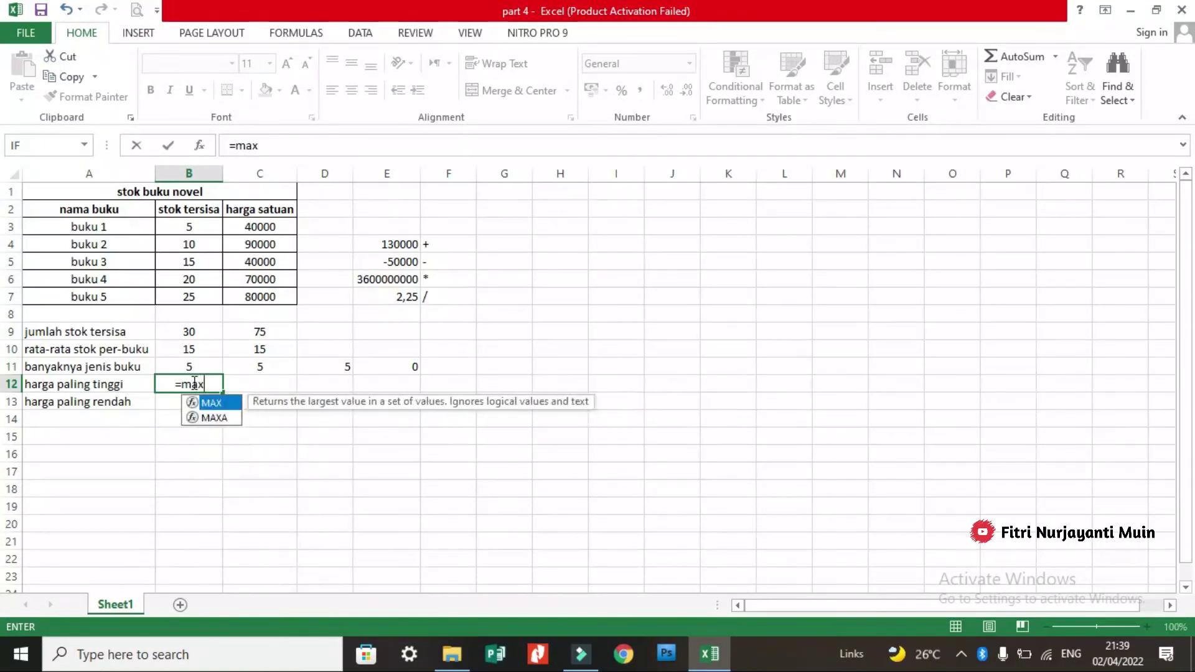
double_click(234, 405)
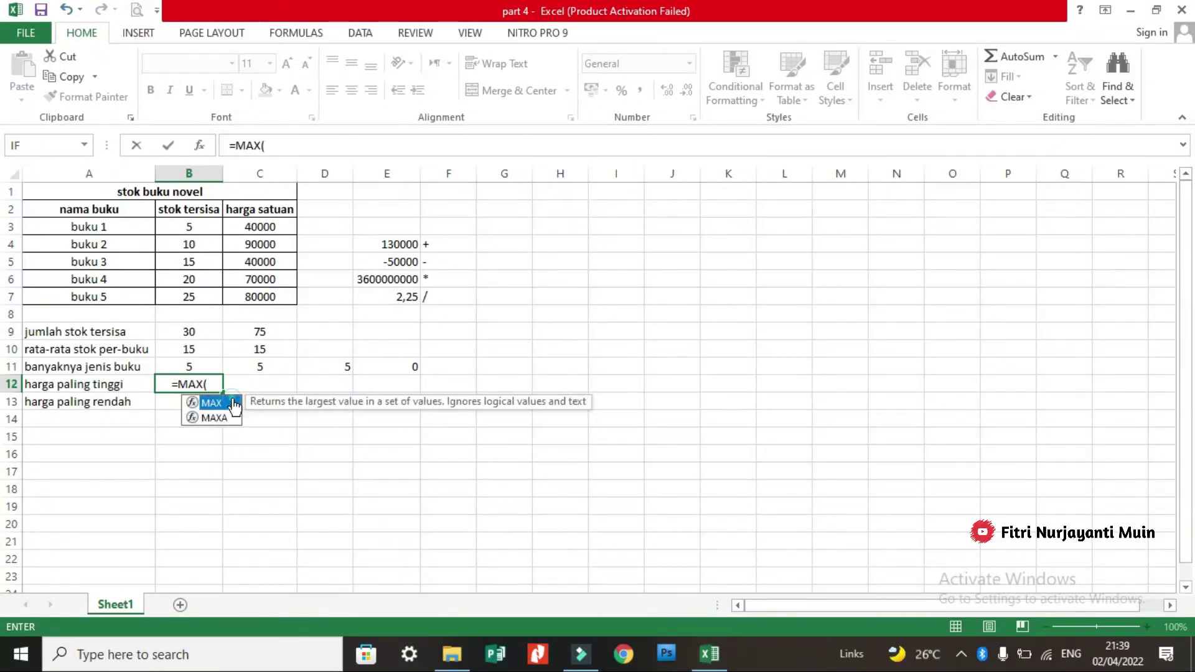
left_click(270, 224)
left_click_drag(270, 224, 272, 292)
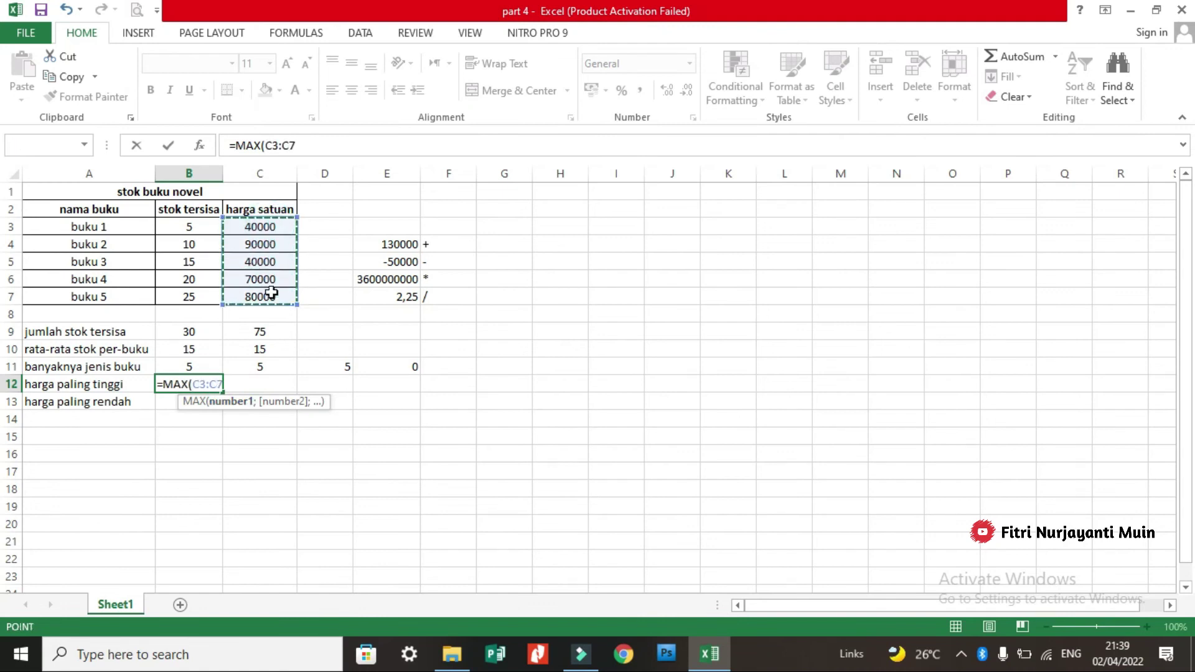
key("Return")
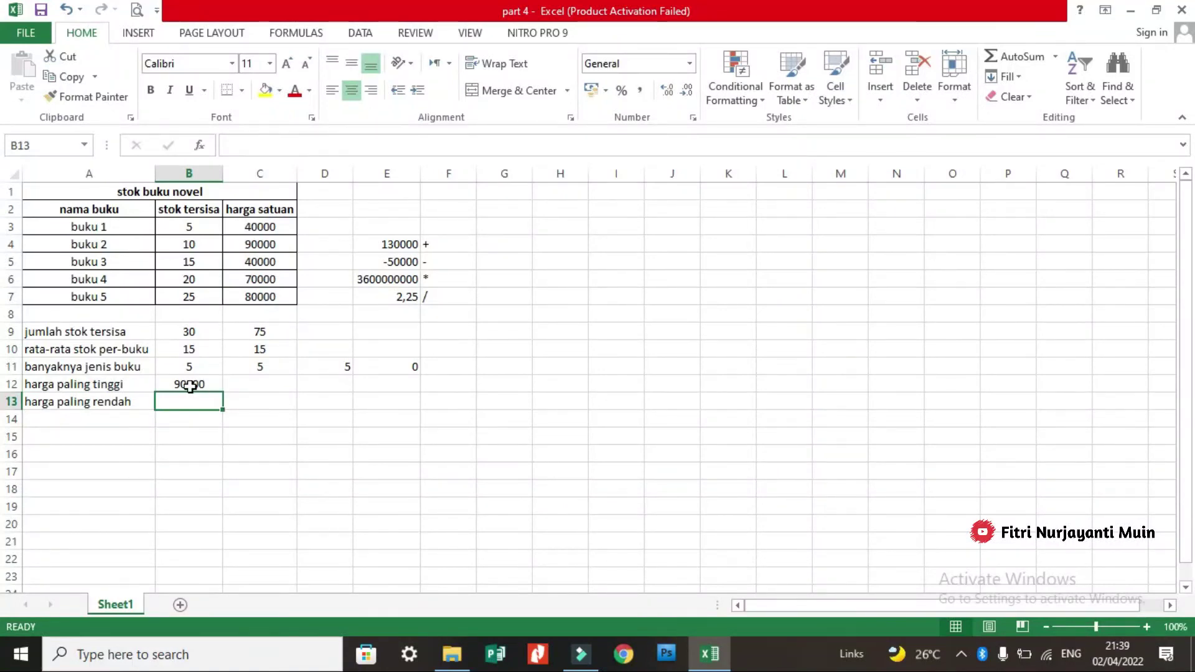
left_click(194, 384)
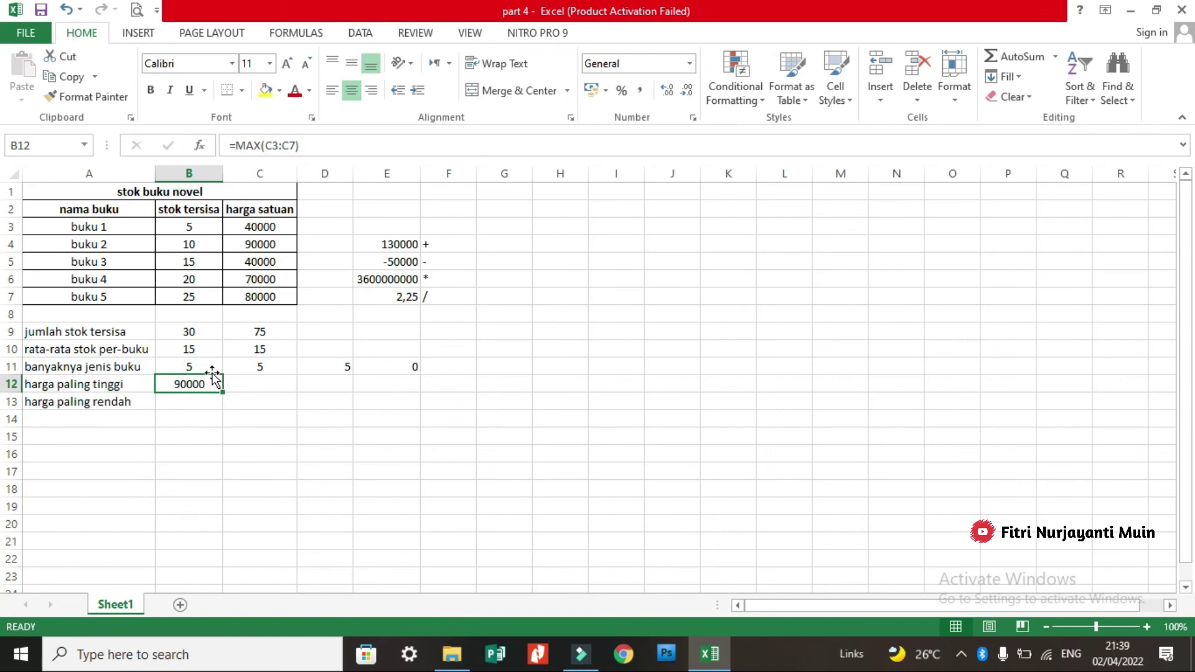
- Enter a MIN formula over the unit prices C3:C7 in cell B13 for the lowest price
key("Down")
key("Left")
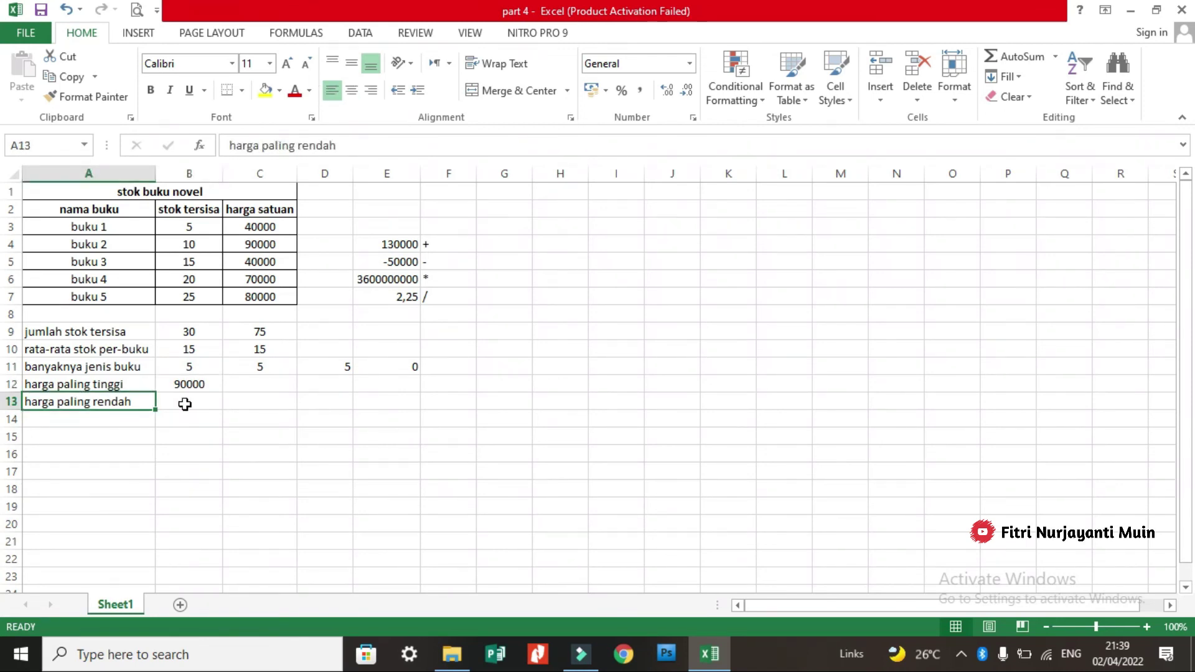
left_click(186, 403)
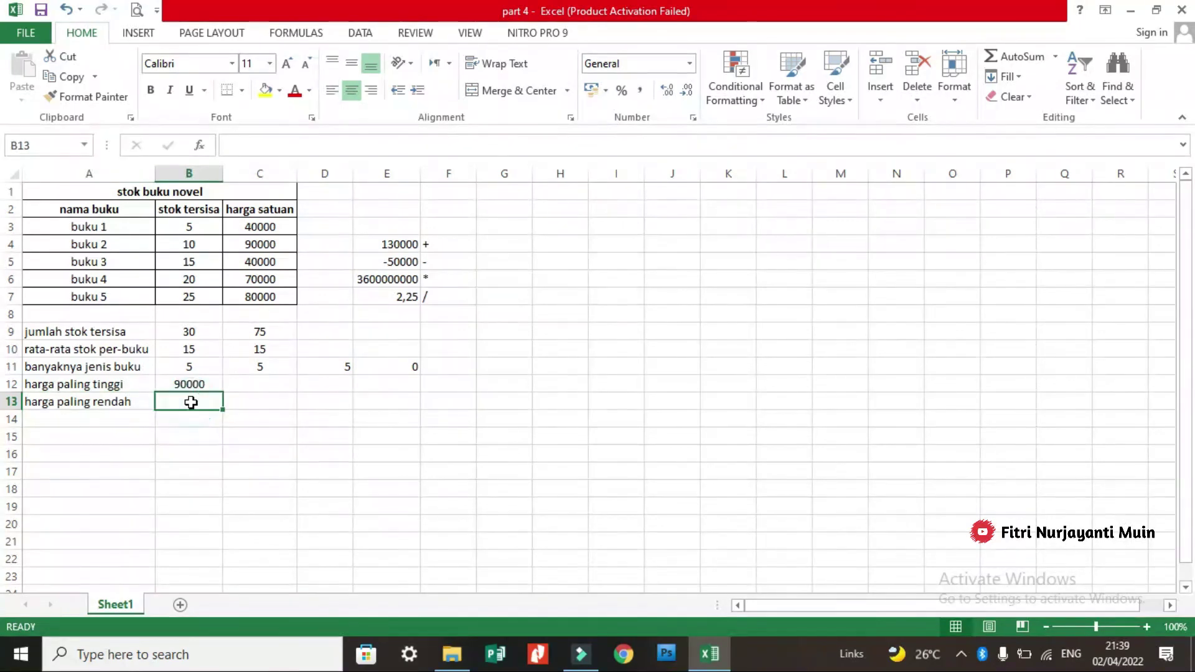
type("=m")
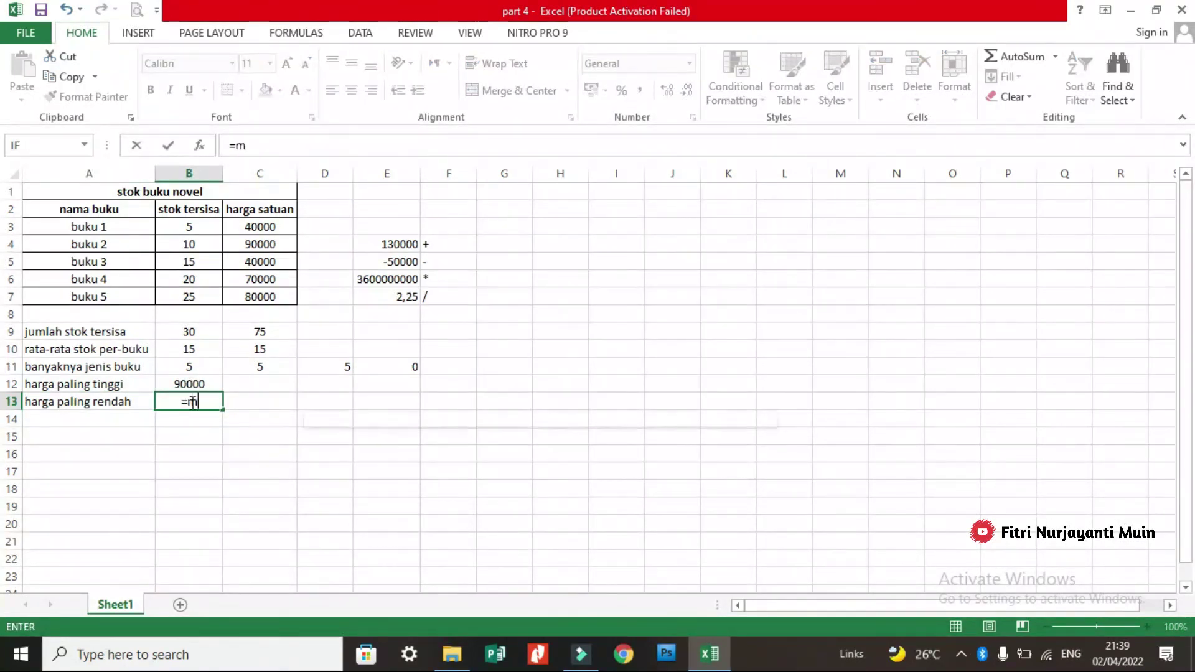
type("in")
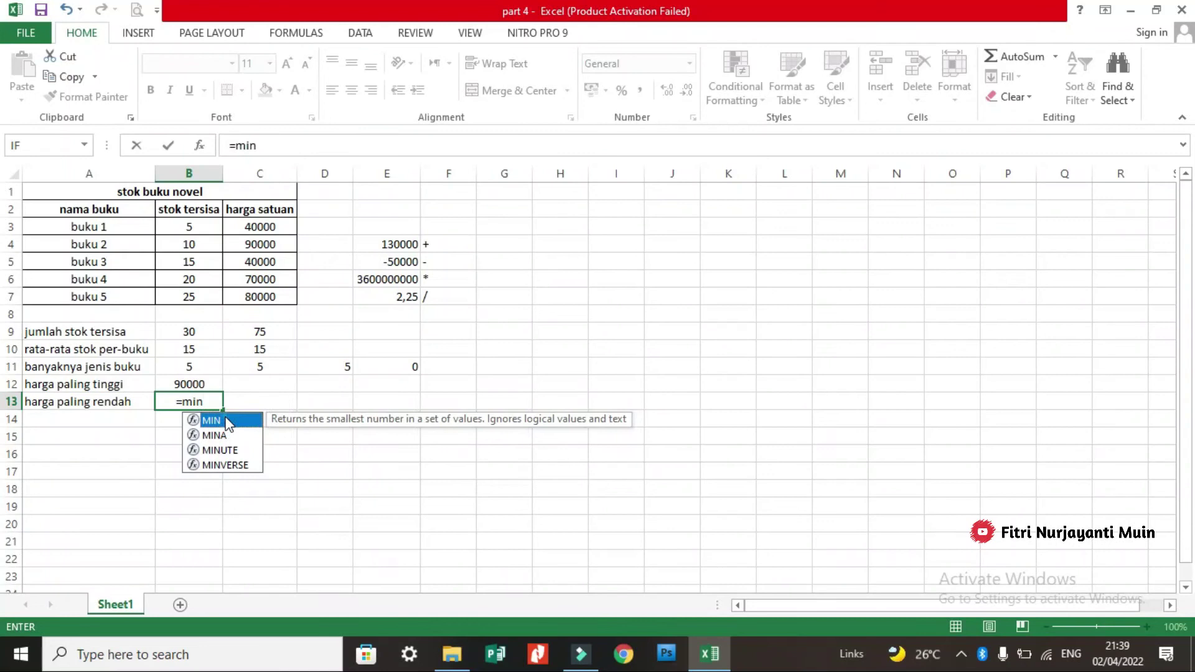
double_click(212, 420)
left_click_drag(262, 226, 283, 296)
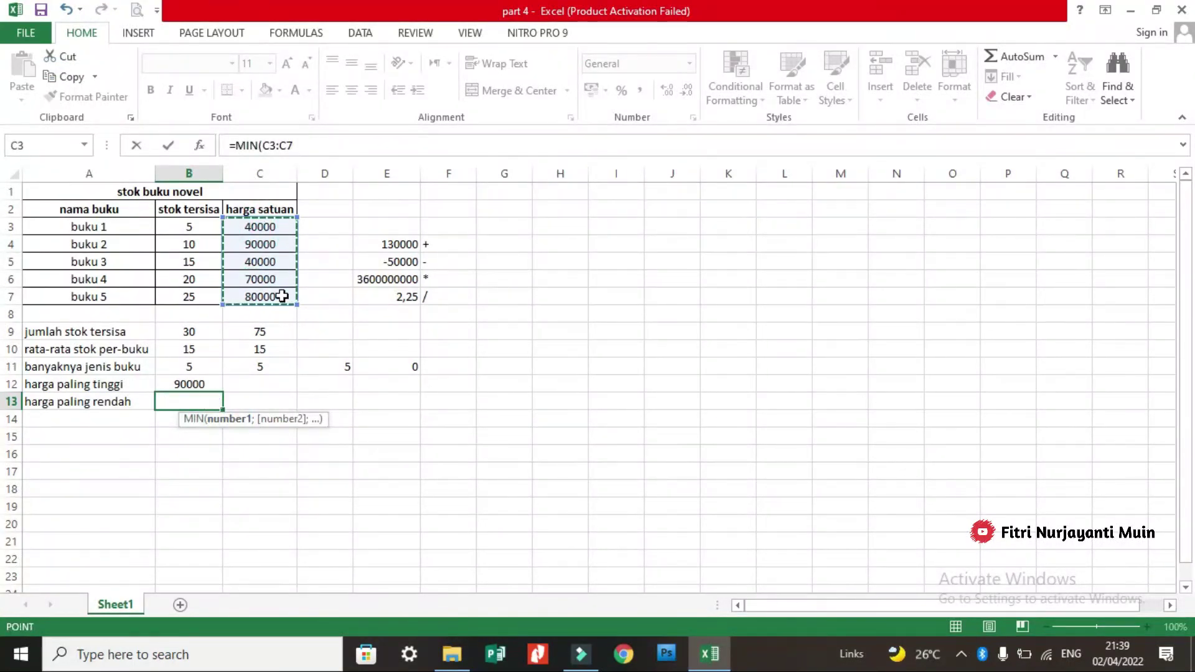
key("Return")
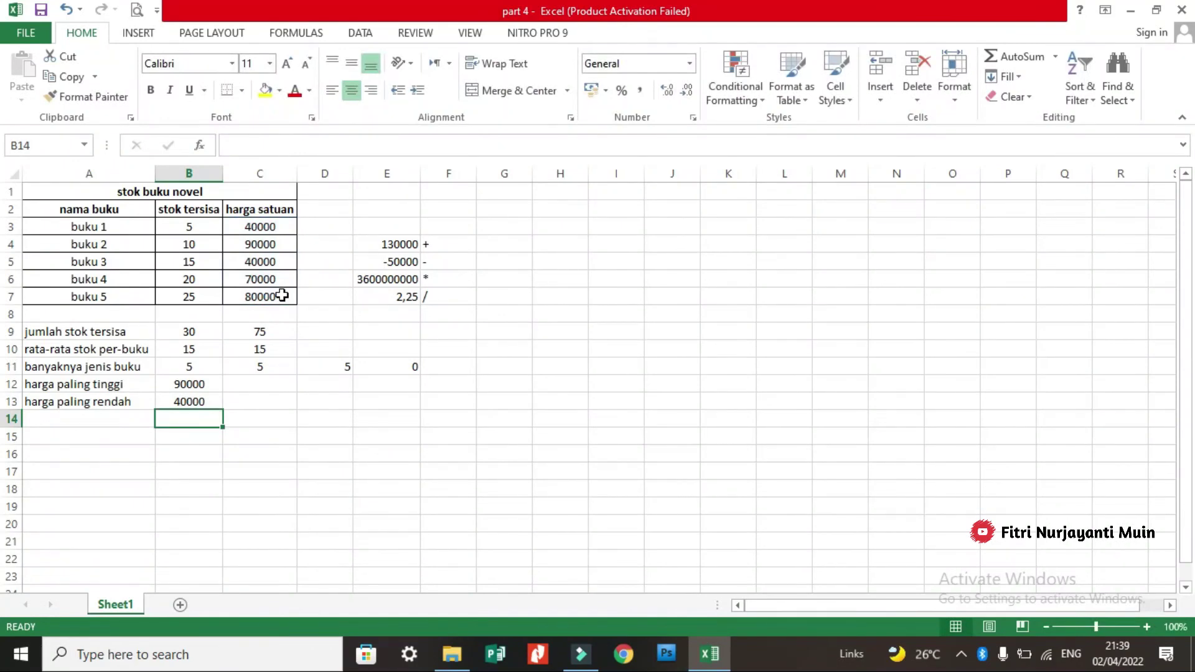
- Check the MIN formula in B13 against the price in C3, and select the summary labels A9:A13 for review
left_click(203, 404)
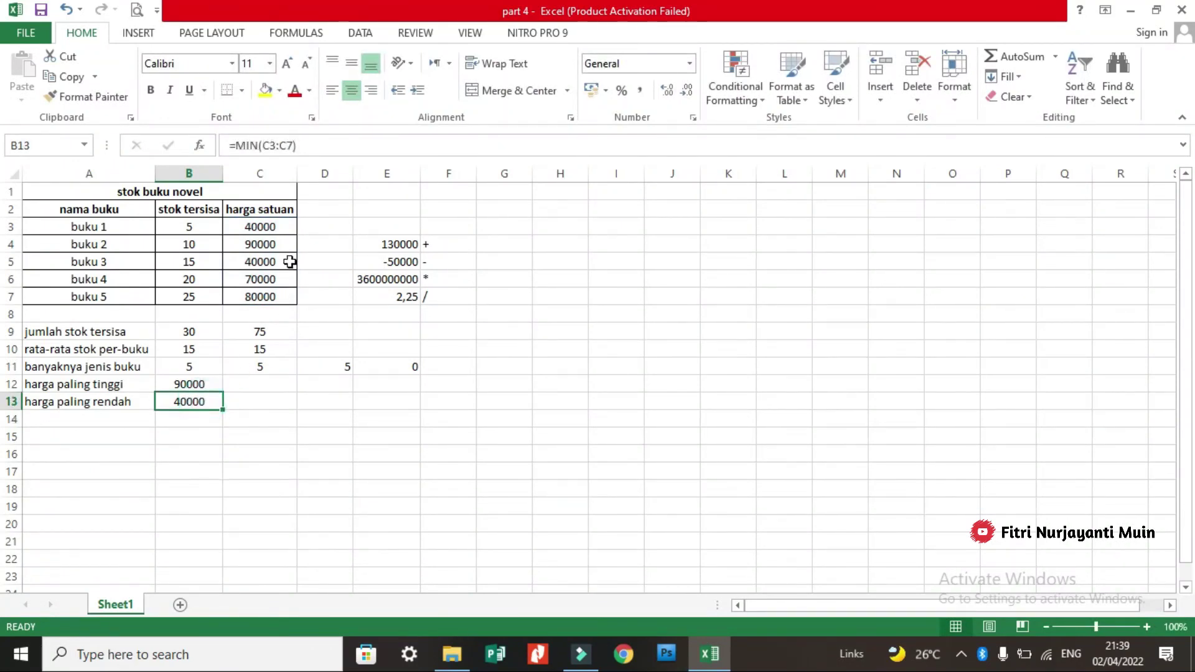
left_click(278, 227)
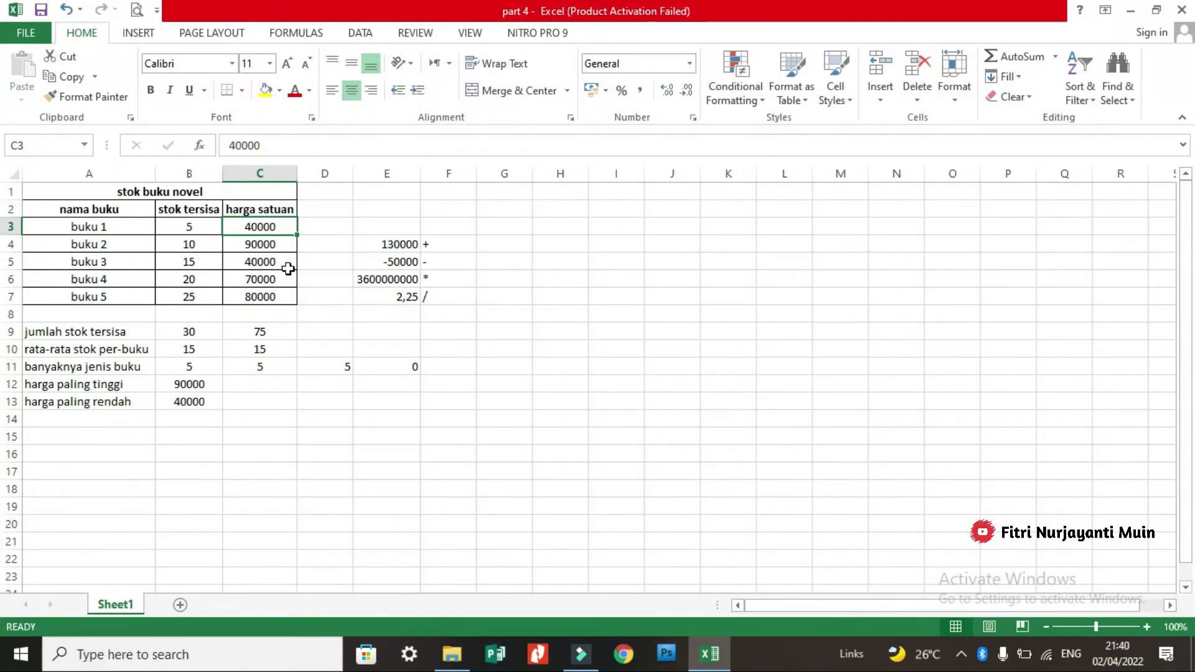
left_click_drag(48, 330, 110, 396)
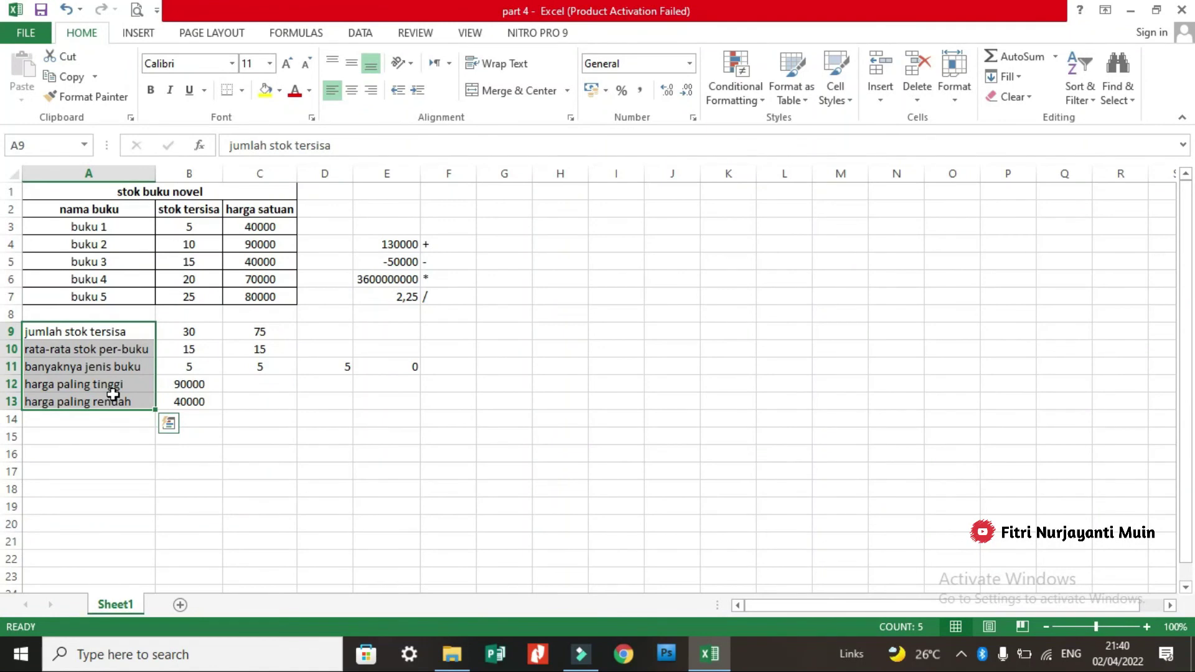